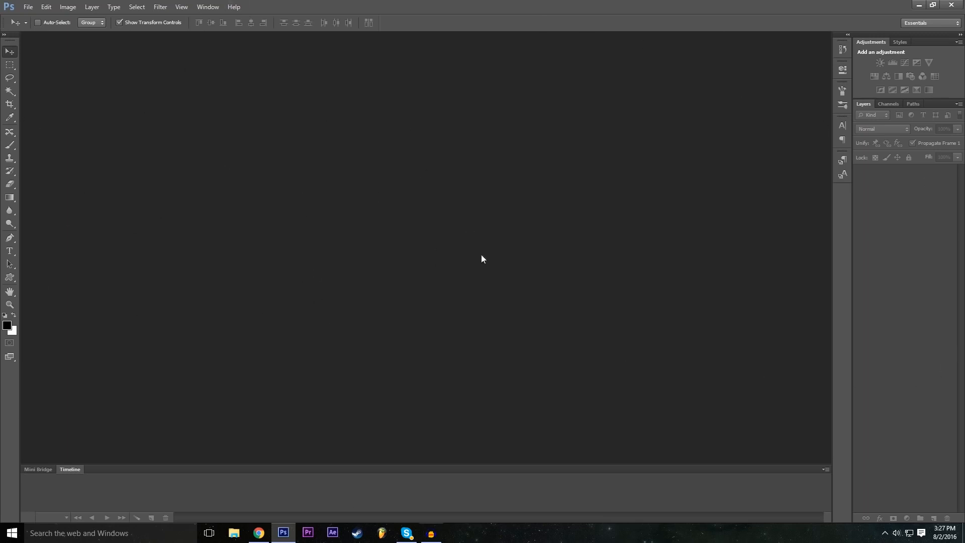
Step: Switch the workspace to Essentials (Default)
{"action": "left_click", "coordinate": [211, 5]}
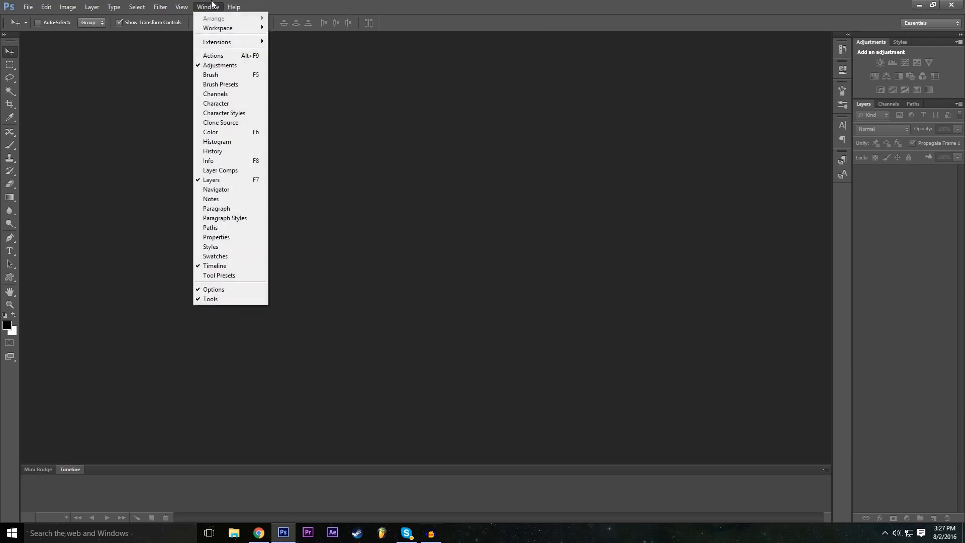
{"action": "mouse_move", "coordinate": [233, 29]}
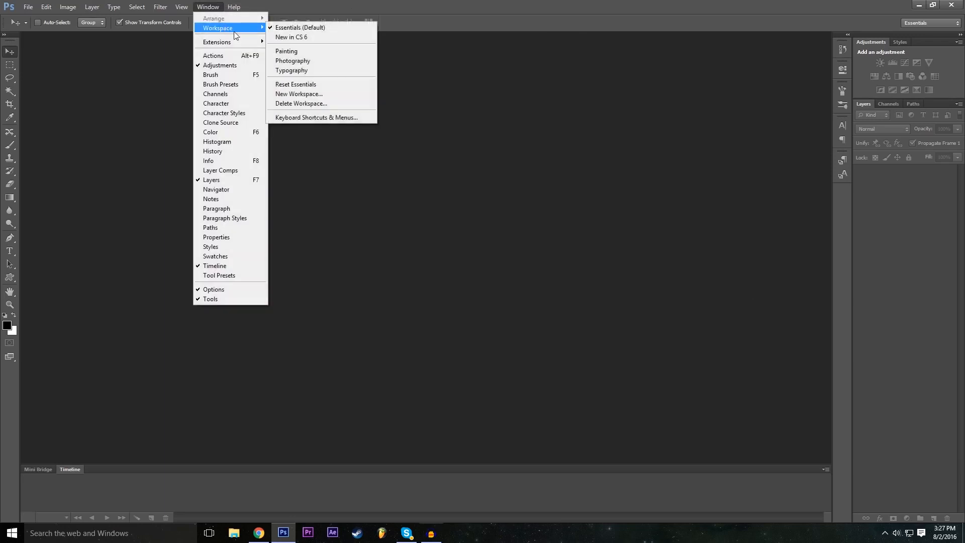
{"action": "left_click", "coordinate": [326, 29]}
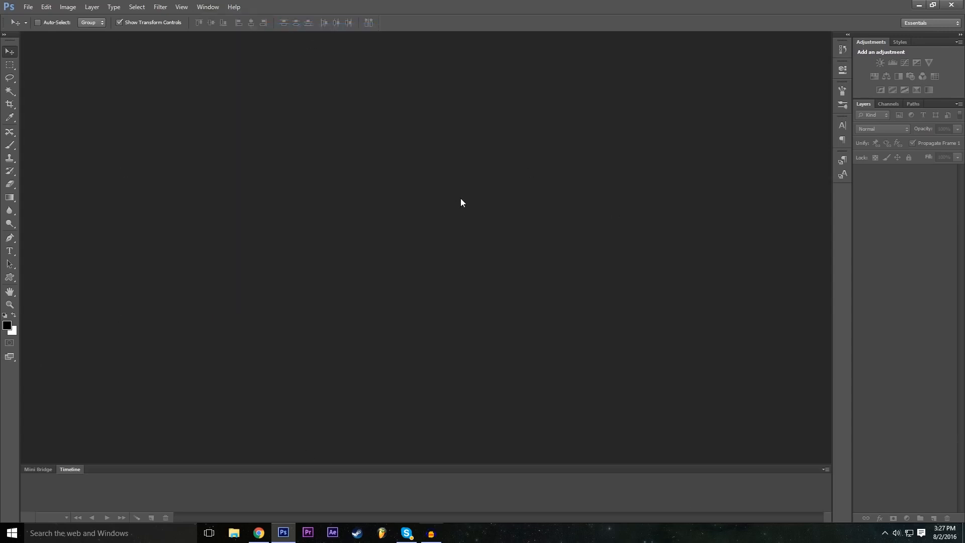
Step: Start a new document, collapse its advanced settings and name it Example
{"action": "left_click", "coordinate": [27, 4]}
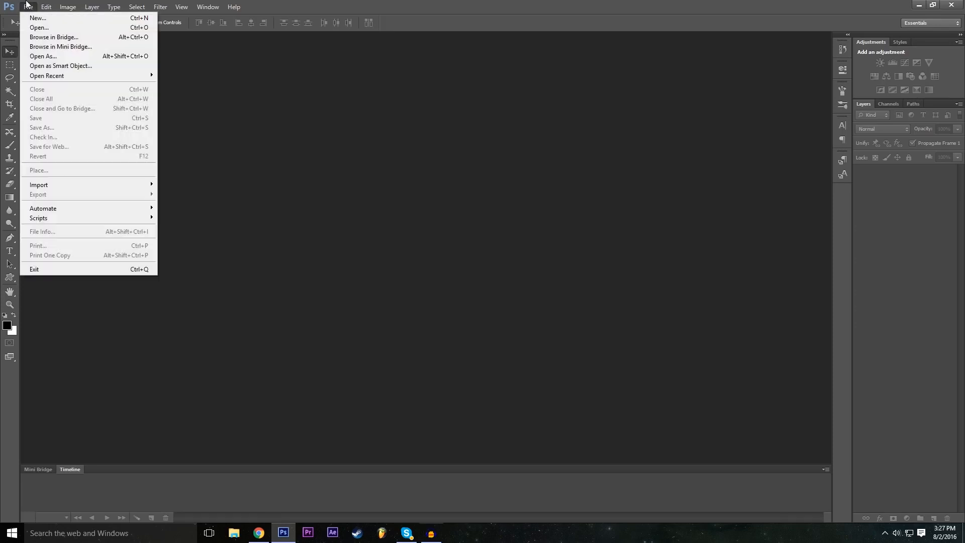
{"action": "left_click", "coordinate": [39, 17]}
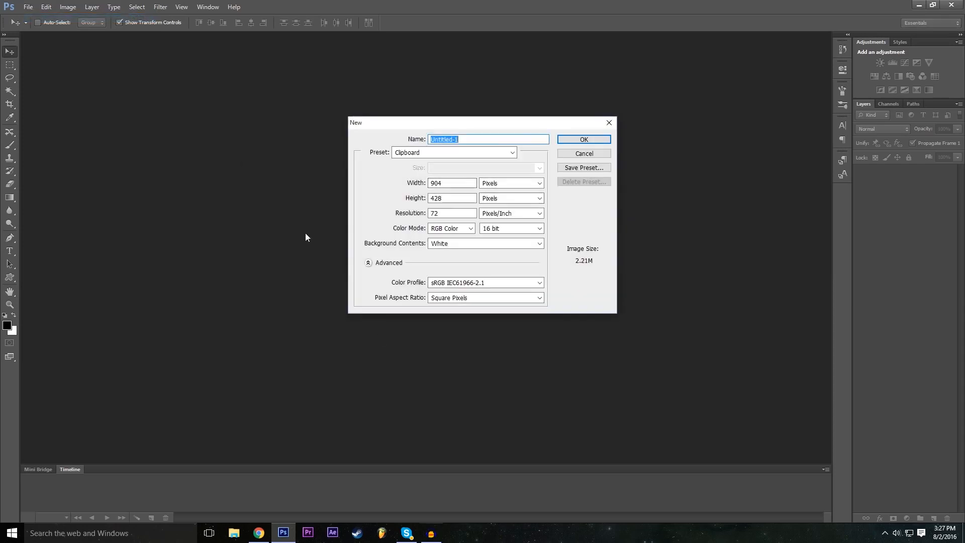
{"action": "left_click", "coordinate": [368, 263]}
{"action": "left_click", "coordinate": [477, 141]}
{"action": "left_click_drag", "start_coordinate": [477, 141], "coordinate": [355, 149]}
{"action": "type", "text": "Example"}
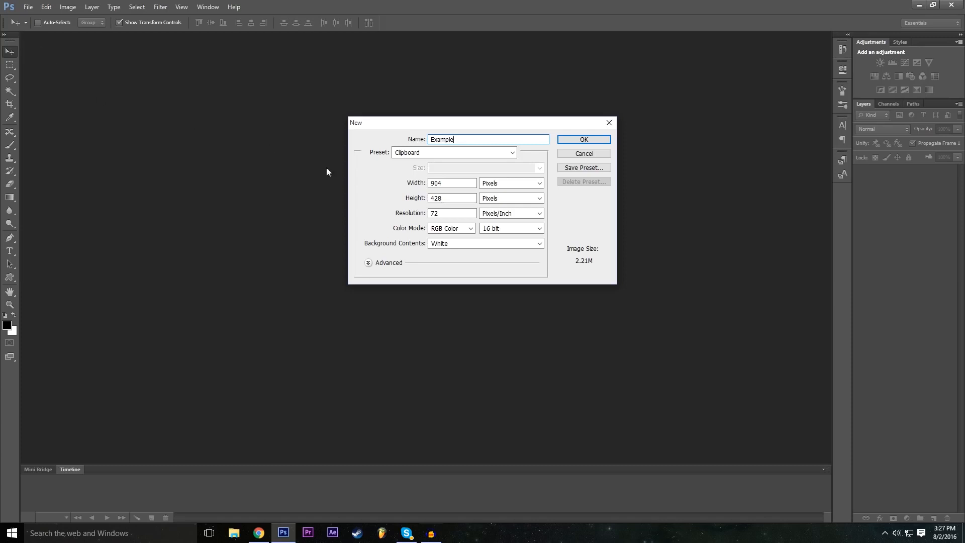
{"action": "key", "text": "ctrl+a"}
Step: Set the new document's width to 1920 and its height to 1080
{"action": "left_click", "coordinate": [457, 185]}
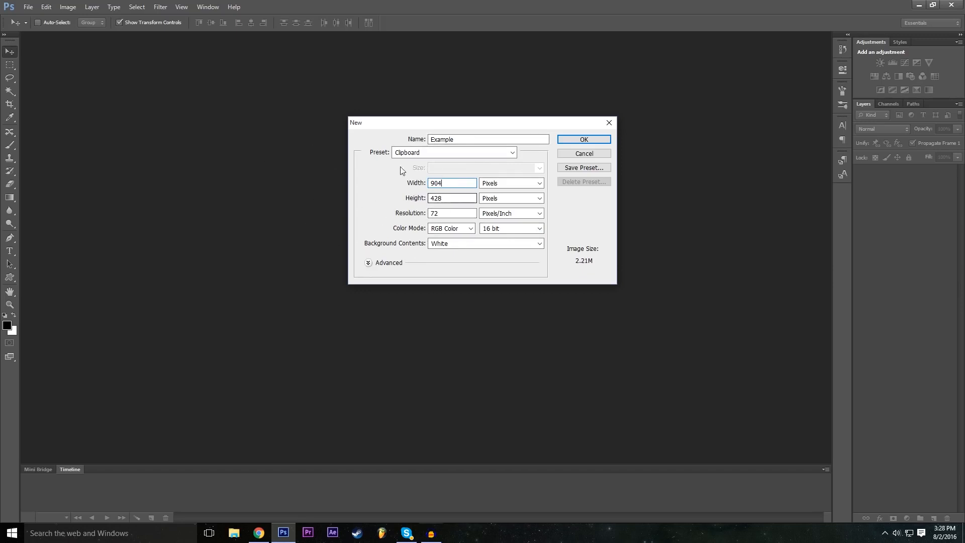
{"action": "double_click", "coordinate": [442, 183]}
{"action": "type", "text": "1920"}
{"action": "left_click", "coordinate": [454, 199]}
{"action": "key", "text": "BackSpace"}
{"action": "key", "text": "BackSpace"}
{"action": "key", "text": "BackSpace"}
{"action": "type", "text": "108"}
{"action": "left_click_drag", "start_coordinate": [449, 199], "coordinate": [388, 199]}
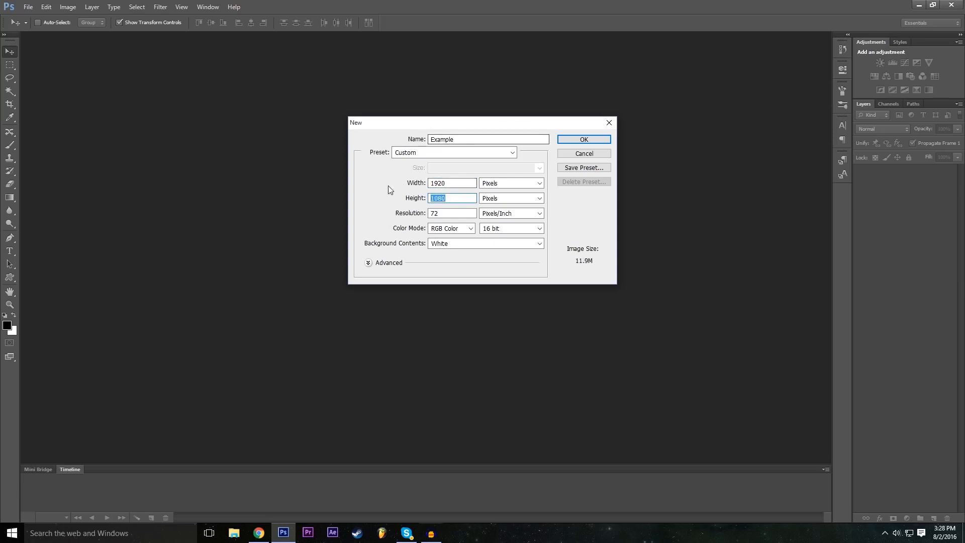
Step: Choose Pixels as the unit for both the width and the height of the new document
{"action": "left_click", "coordinate": [514, 184]}
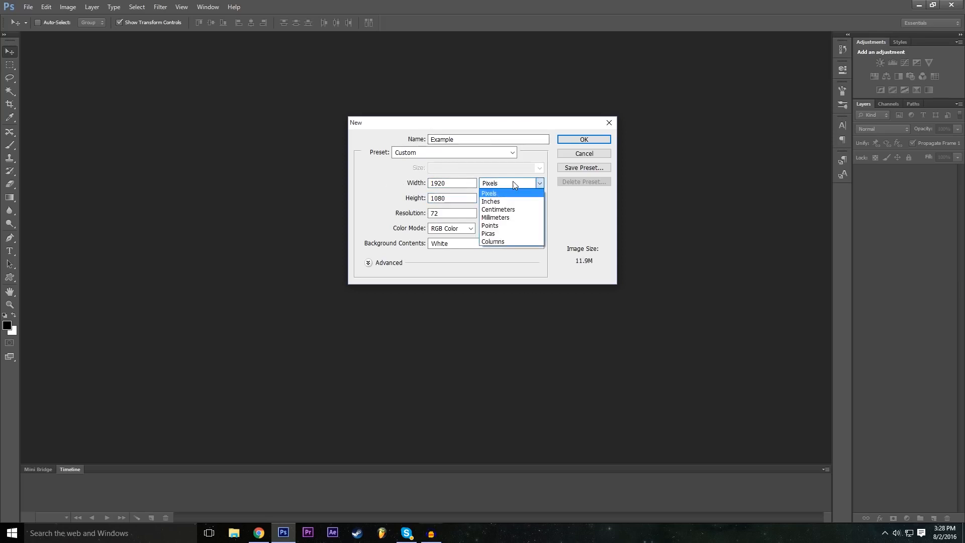
{"action": "left_click", "coordinate": [512, 182]}
{"action": "left_click", "coordinate": [516, 215]}
{"action": "left_click", "coordinate": [514, 213]}
{"action": "left_click", "coordinate": [511, 183]}
{"action": "left_click", "coordinate": [503, 190]}
{"action": "key", "text": "Tab"}
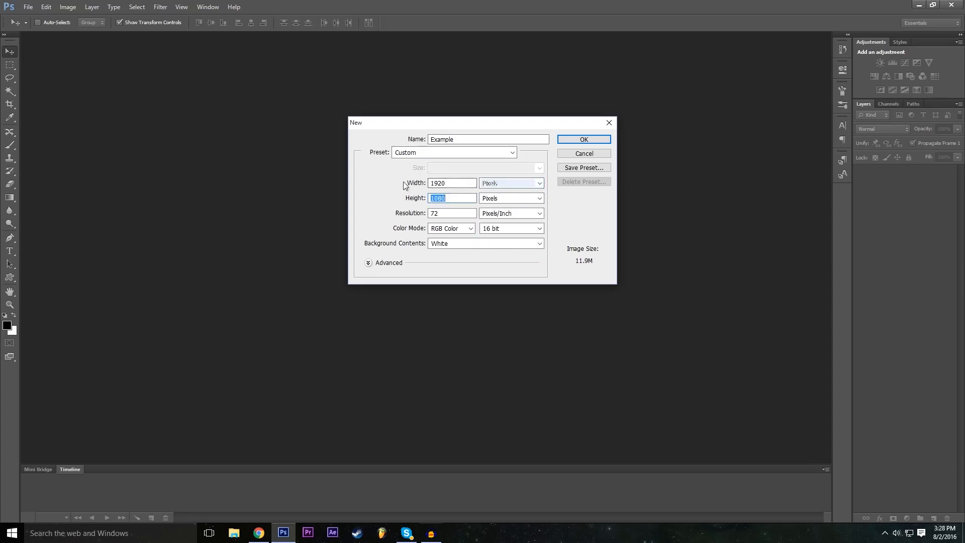
{"action": "left_click", "coordinate": [509, 183]}
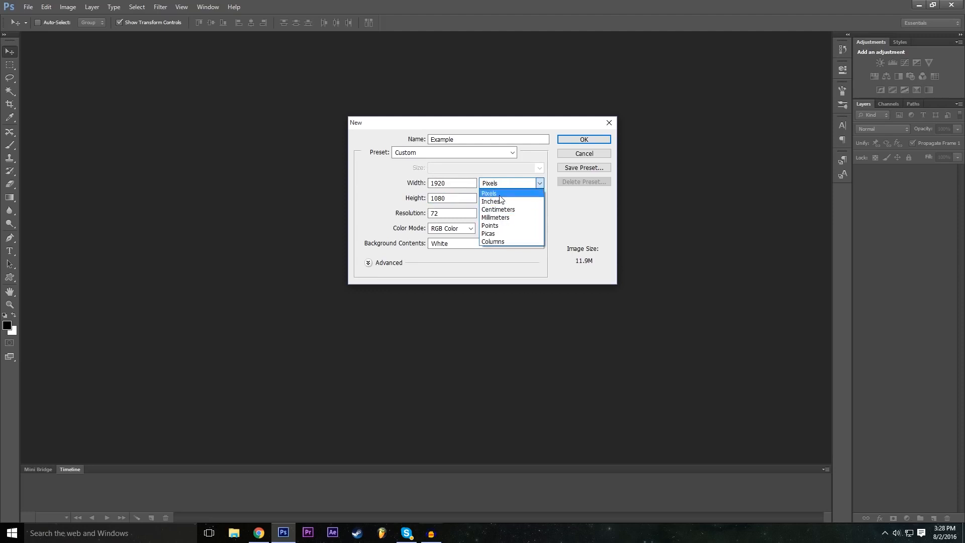
{"action": "left_click", "coordinate": [503, 193]}
{"action": "left_click", "coordinate": [500, 197]}
{"action": "left_click", "coordinate": [500, 197]}
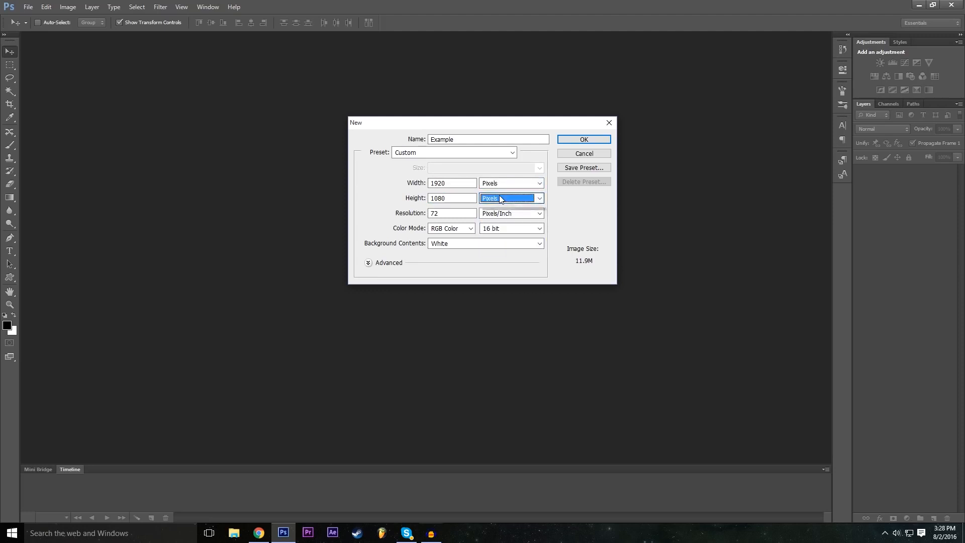
{"action": "left_click", "coordinate": [500, 197]}
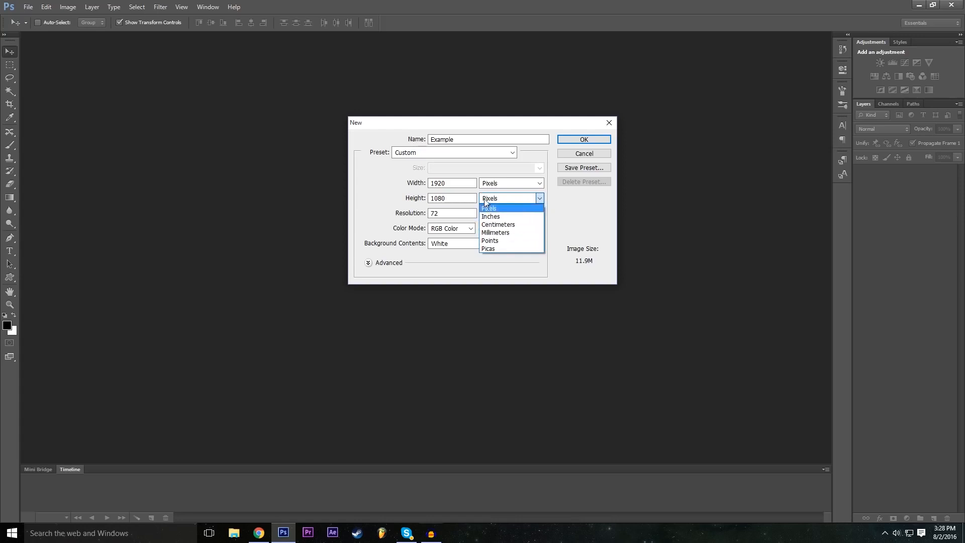
{"action": "left_click", "coordinate": [497, 207]}
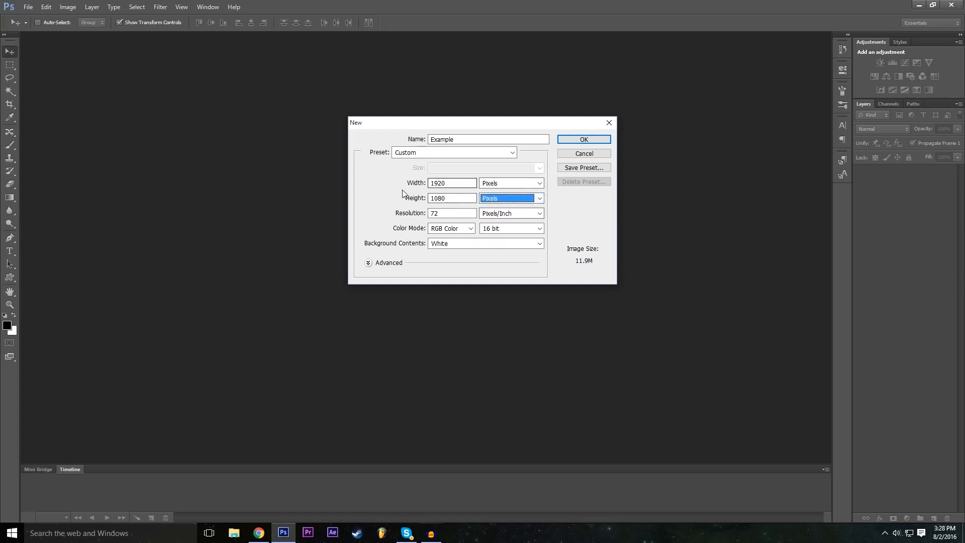
{"action": "key", "text": "shift+Tab"}
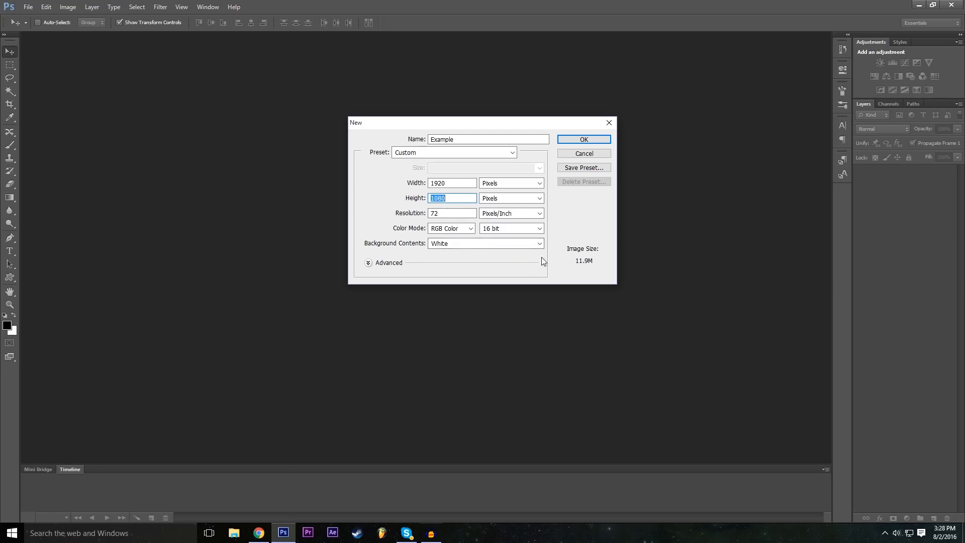
Step: Choose a 16 bit colour depth and create the document
{"action": "left_click", "coordinate": [496, 229]}
{"action": "left_click", "coordinate": [403, 234]}
{"action": "left_click", "coordinate": [514, 233]}
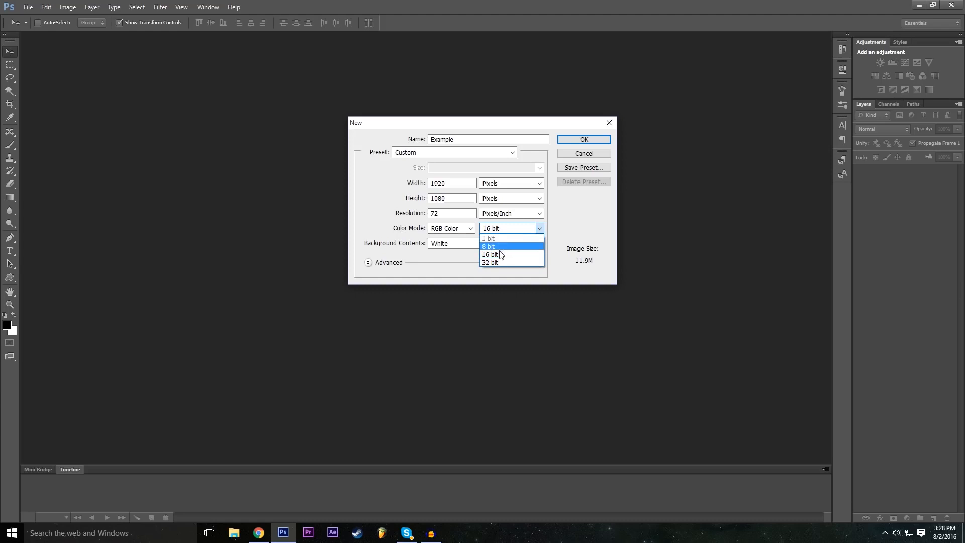
{"action": "left_click", "coordinate": [499, 254]}
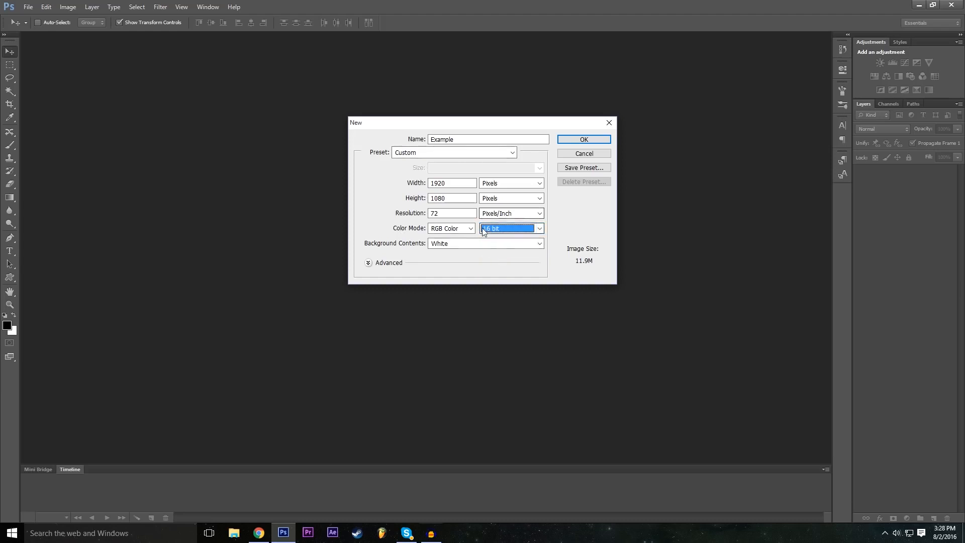
{"action": "left_click", "coordinate": [585, 142]}
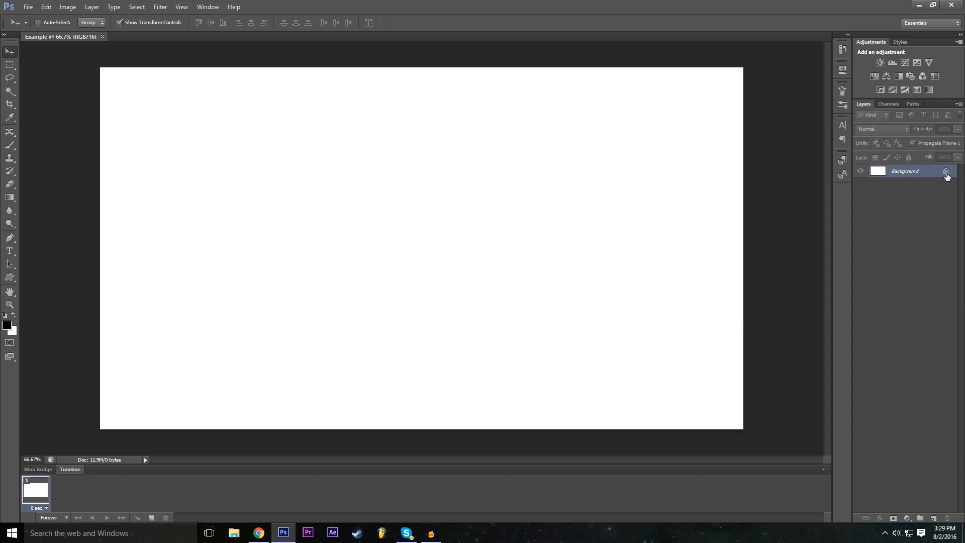
Step: Start converting the locked background into a regular layer and name it Background
{"action": "double_click", "coordinate": [947, 176]}
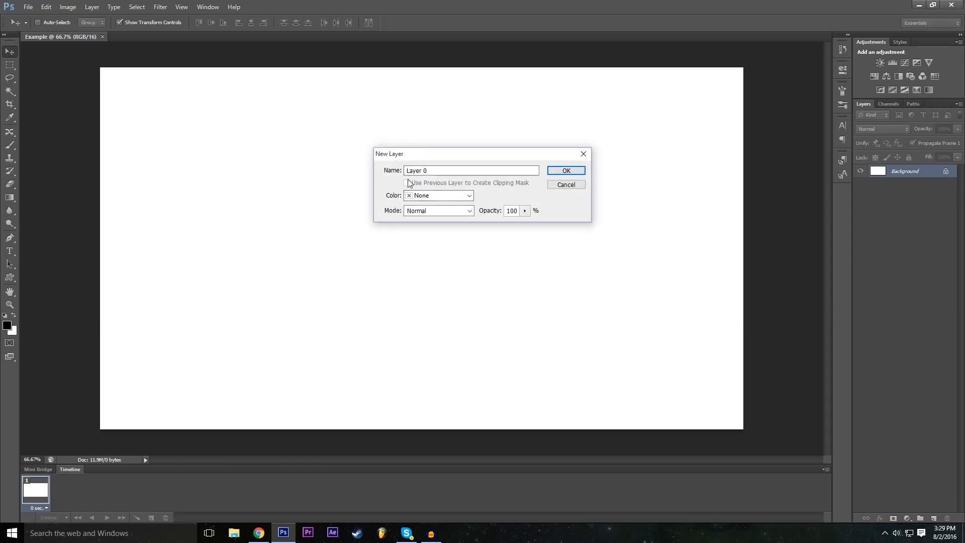
{"action": "left_click", "coordinate": [467, 170]}
{"action": "type", "text": "Background"}
{"action": "left_click", "coordinate": [464, 197]}
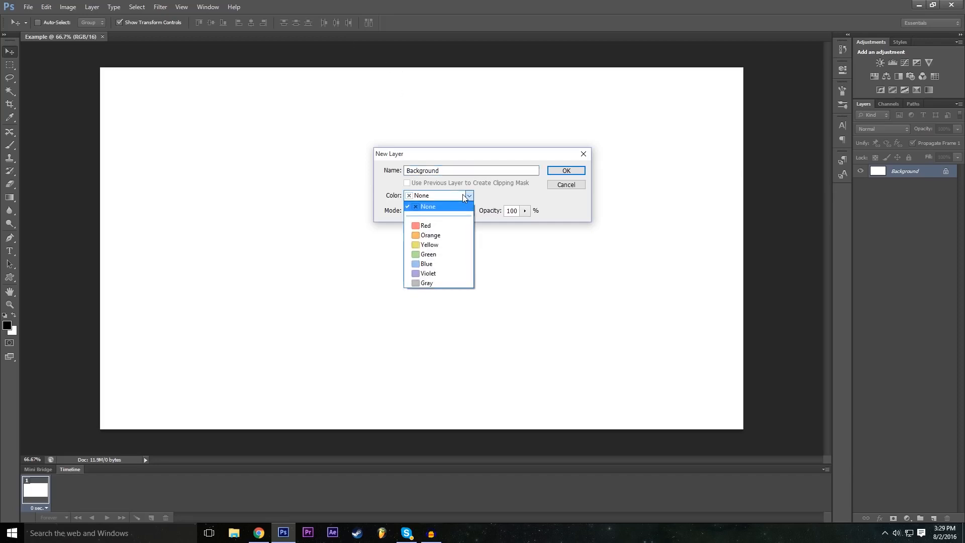
{"action": "left_click", "coordinate": [464, 197]}
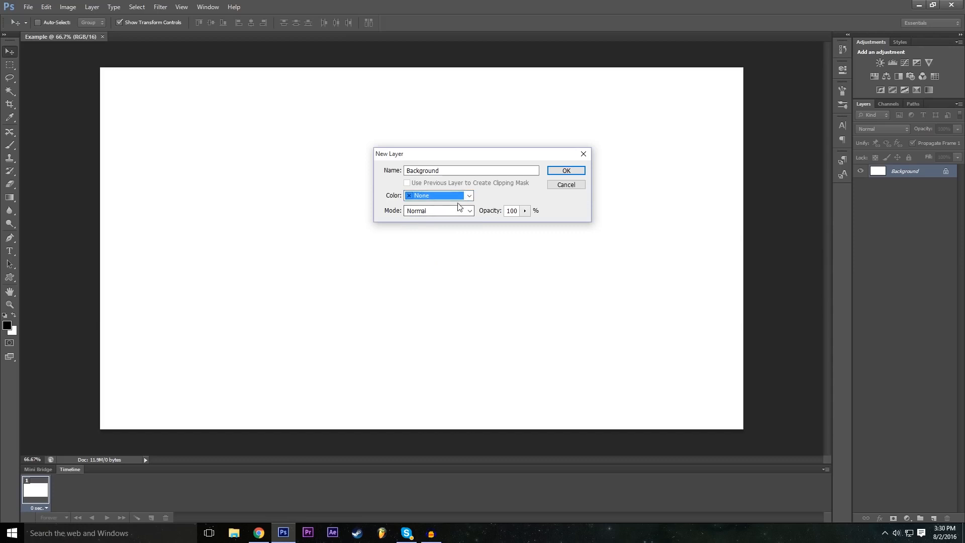
Step: Give the layer a Red colour label and complete its conversion to an unlocked layer
{"action": "left_click", "coordinate": [425, 197]}
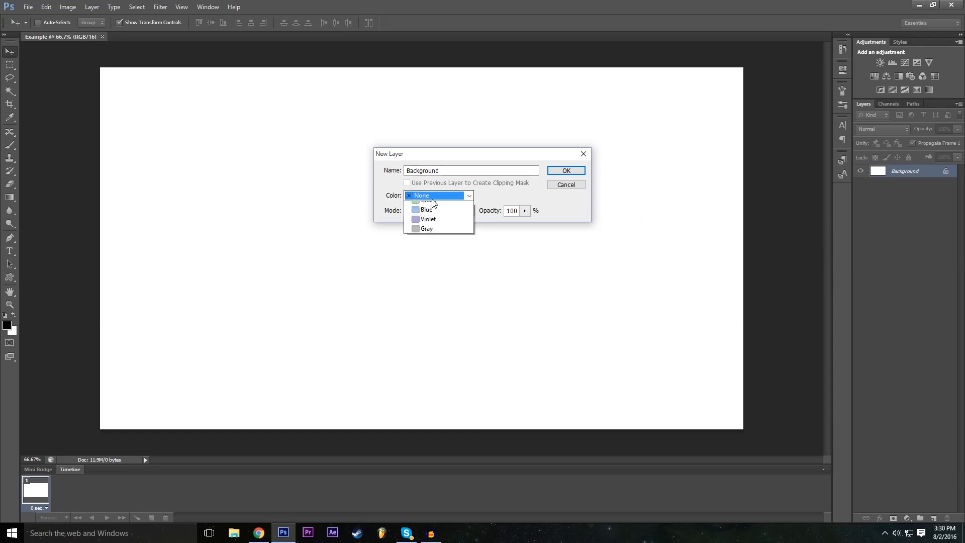
{"action": "left_click", "coordinate": [432, 235]}
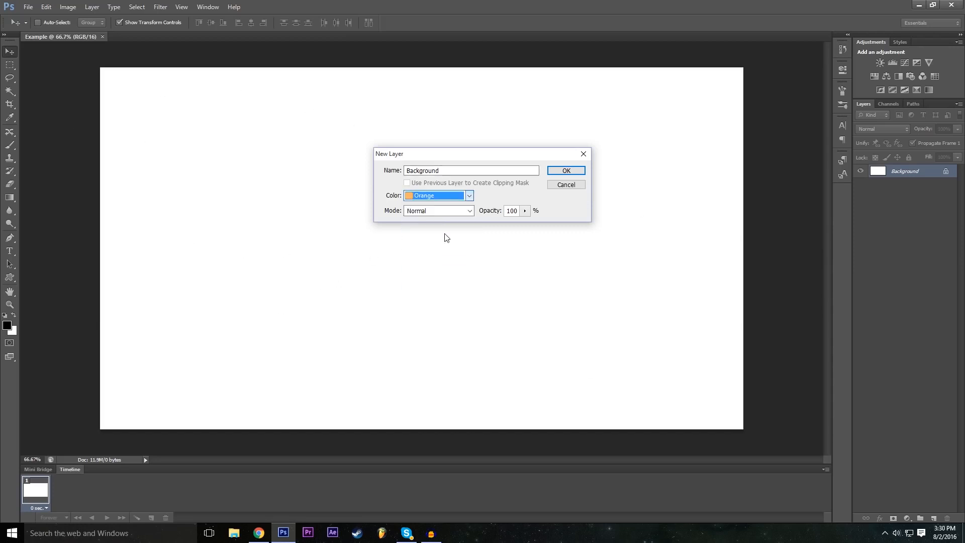
{"action": "left_click", "coordinate": [447, 198]}
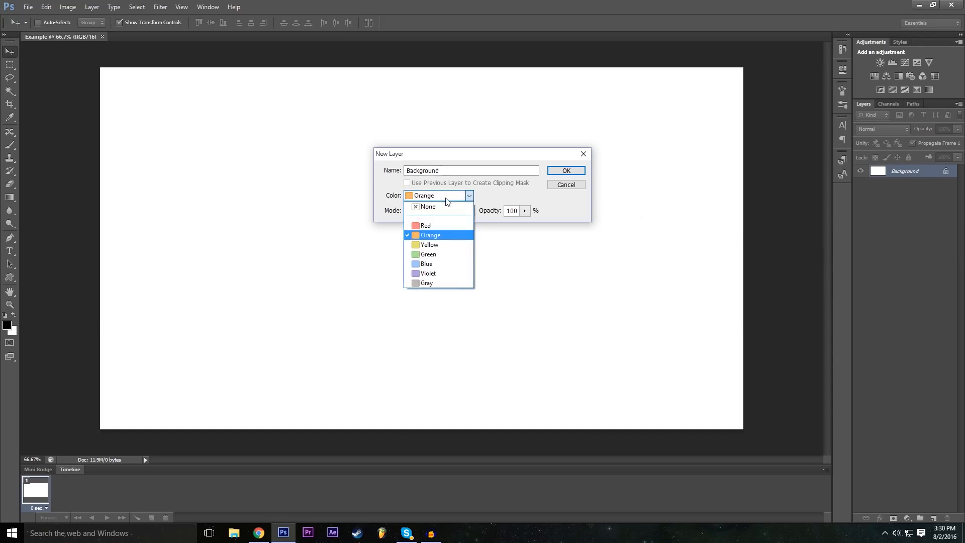
{"action": "left_click", "coordinate": [440, 236]}
{"action": "left_click", "coordinate": [443, 195]}
{"action": "left_click", "coordinate": [426, 225]}
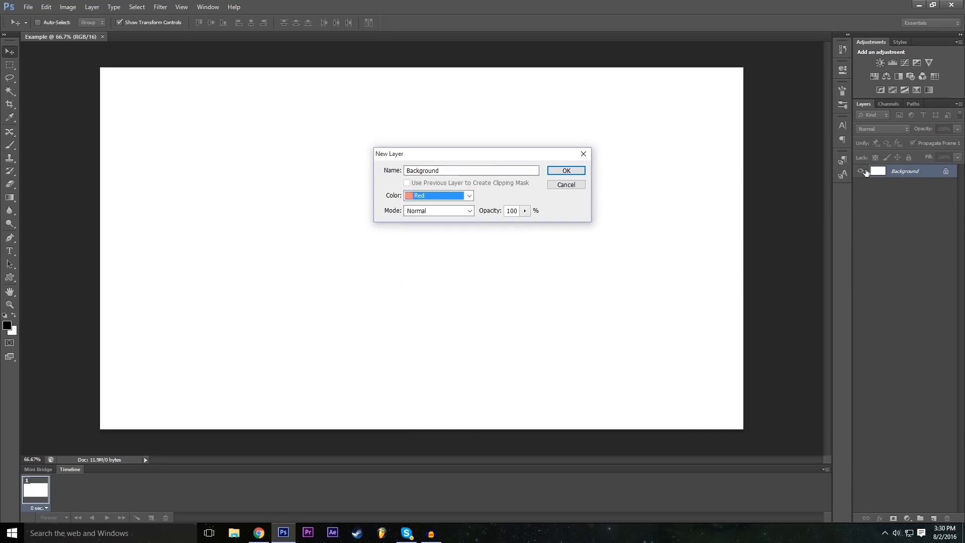
{"action": "left_click", "coordinate": [440, 195]}
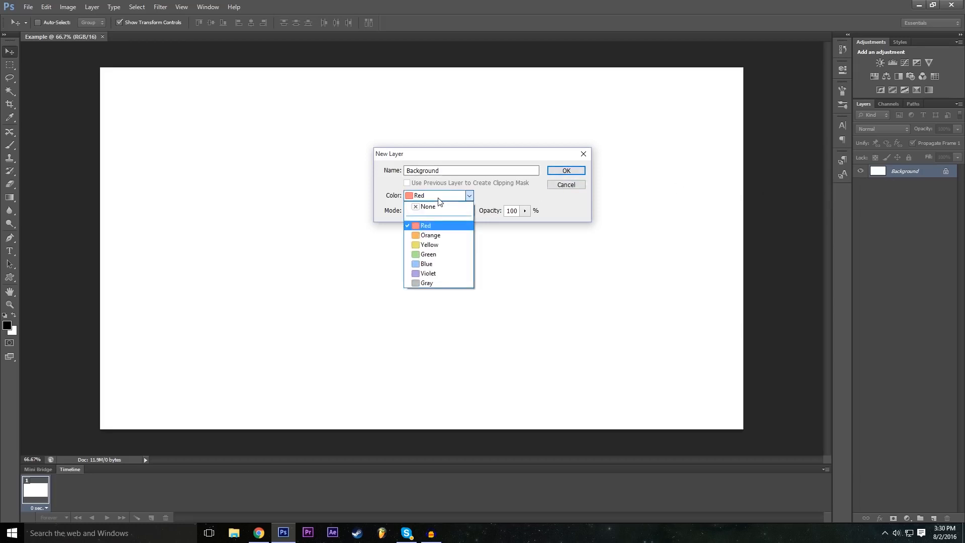
{"action": "left_click", "coordinate": [463, 201]}
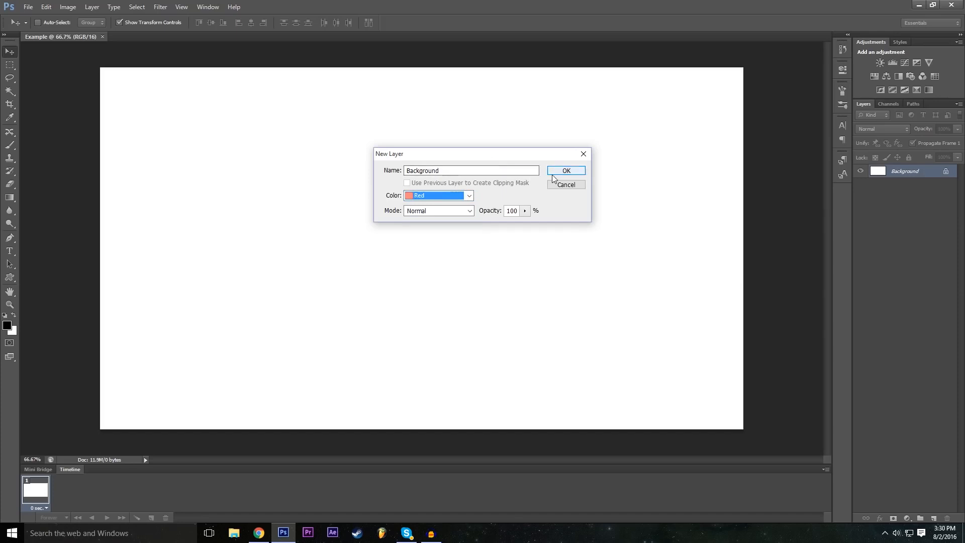
{"action": "left_click", "coordinate": [568, 172]}
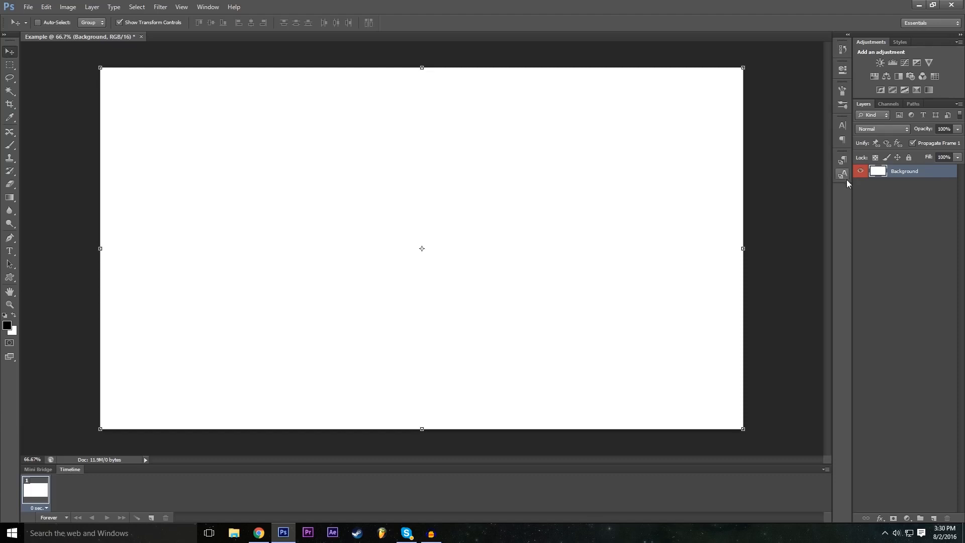
Step: Select the unlocked Background layer and move it around the canvas, ending slightly right of and below its original position
{"action": "left_click", "coordinate": [884, 215]}
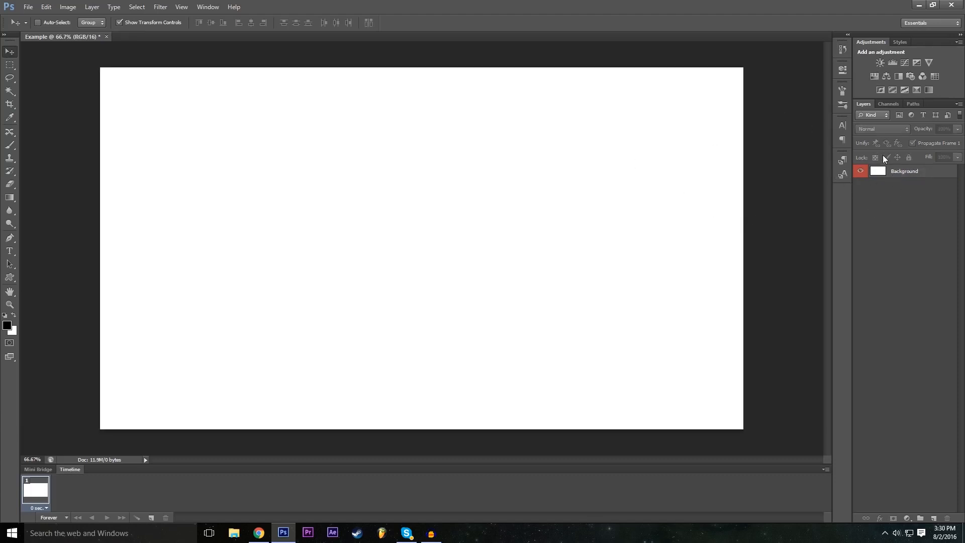
{"action": "left_click", "coordinate": [907, 172]}
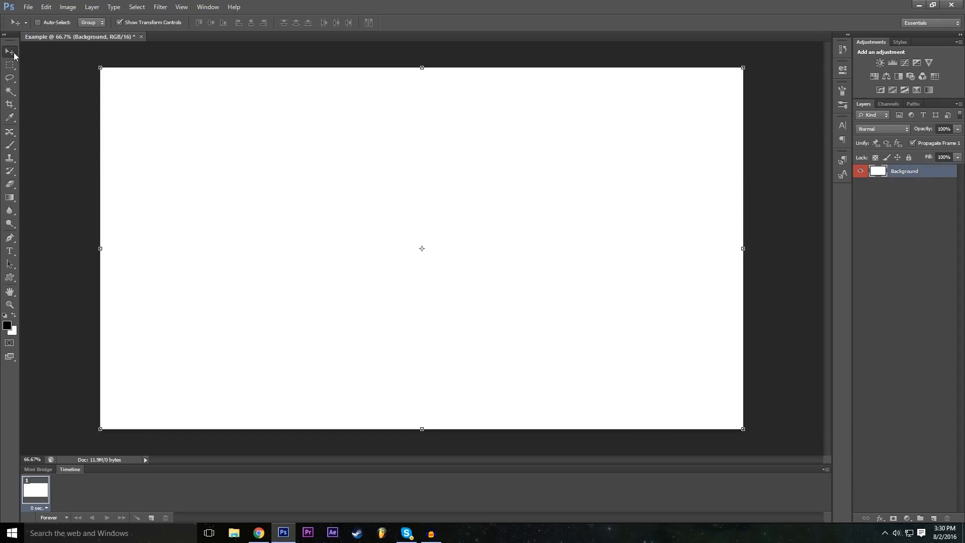
{"action": "left_click_drag", "start_coordinate": [272, 150], "coordinate": [227, 247]}
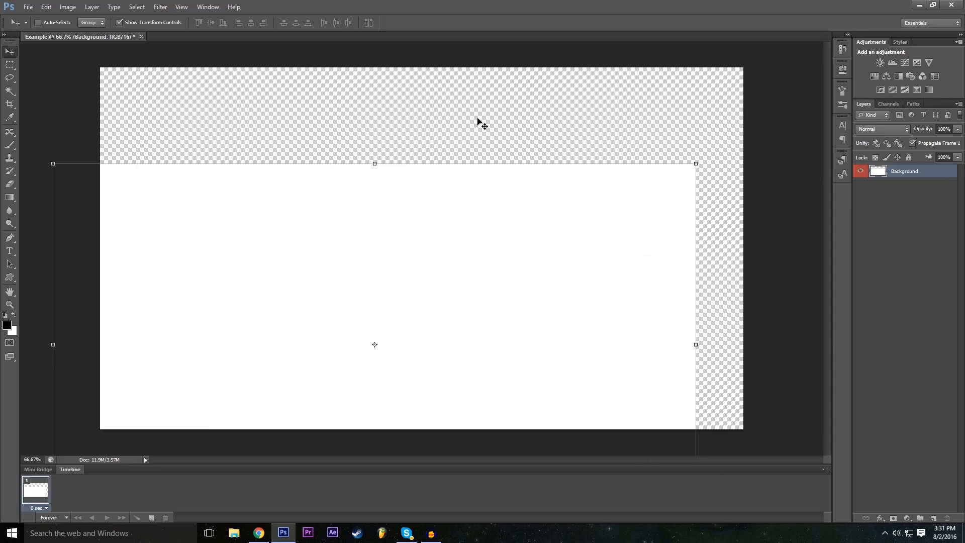
{"action": "left_click_drag", "start_coordinate": [515, 293], "coordinate": [608, 215]}
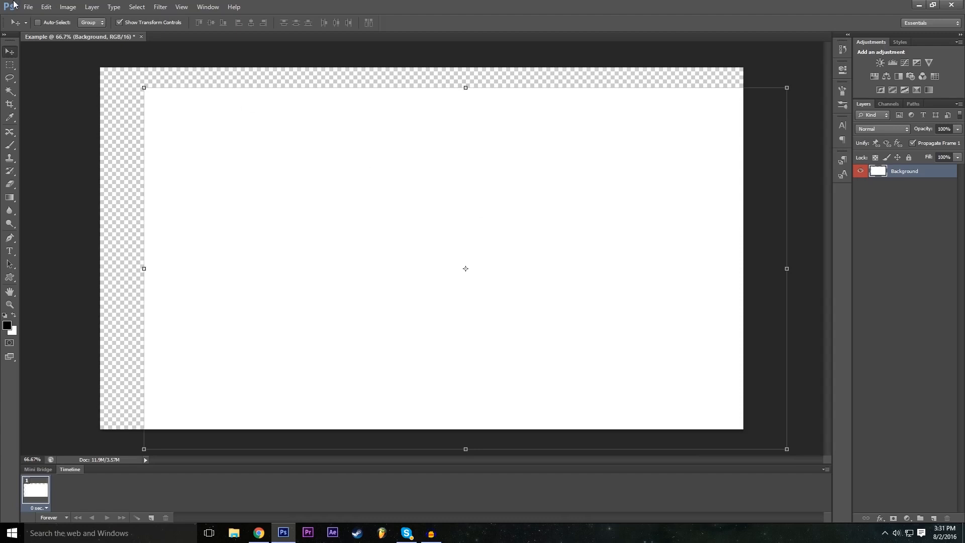
Step: Undo both moves of the Background layer and its conversion from the locked background
{"action": "left_click", "coordinate": [47, 8]}
{"action": "left_click", "coordinate": [54, 18]}
{"action": "left_click", "coordinate": [46, 7]}
{"action": "left_click", "coordinate": [46, 9]}
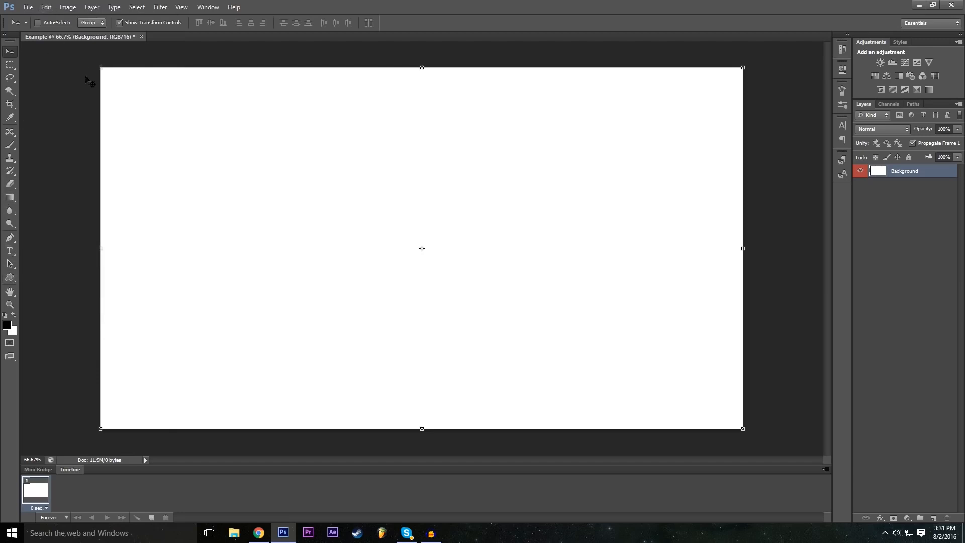
{"action": "key", "text": "ctrl+z"}
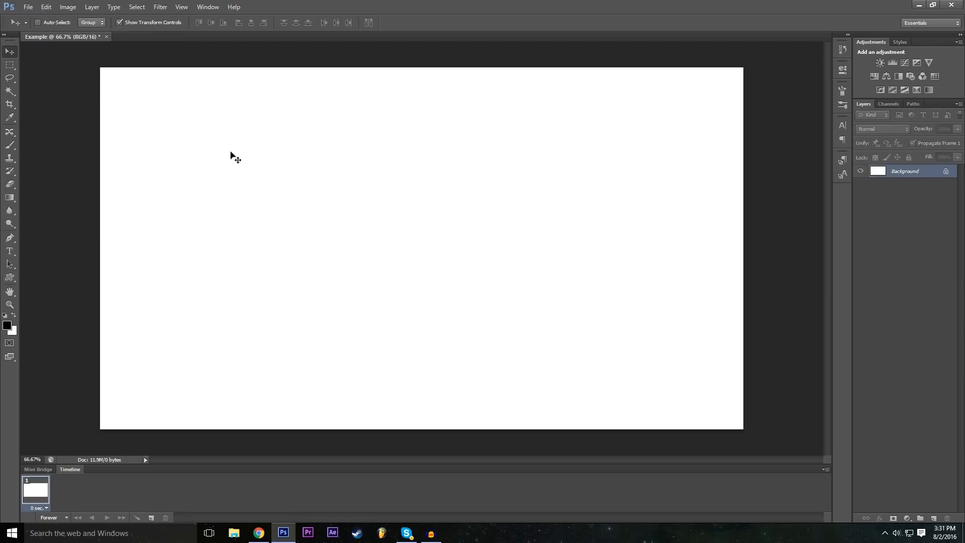
Step: Try to move the locked background across the canvas with the Move tool
{"action": "left_click_drag", "start_coordinate": [266, 190], "coordinate": [219, 254]}
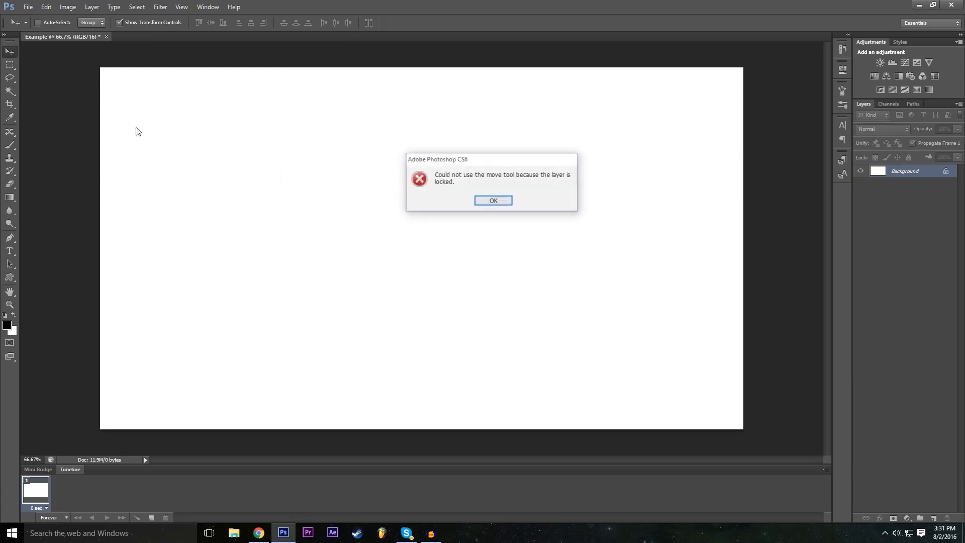
{"action": "left_click", "coordinate": [511, 210]}
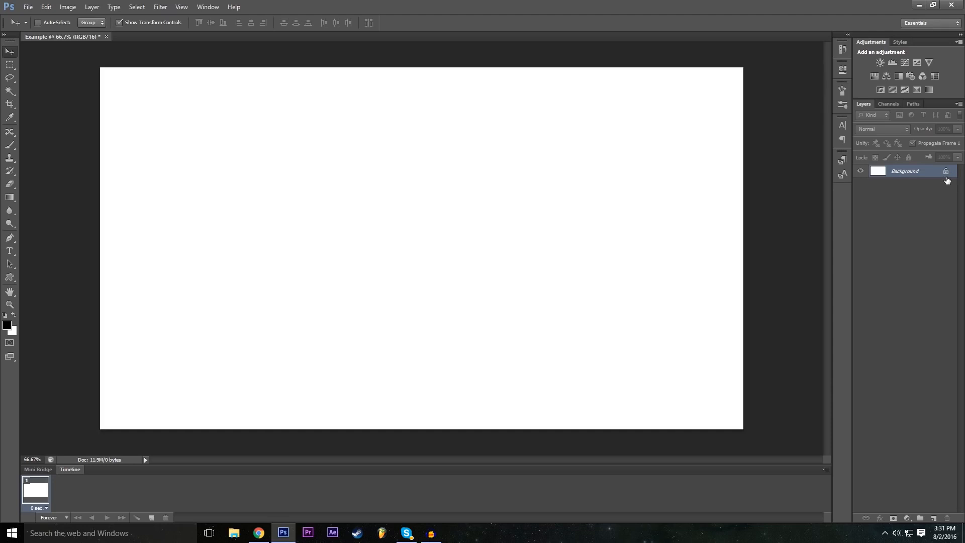
Step: Redo the background's conversion to an unlocked layer, and undo it again
{"action": "left_click", "coordinate": [28, 7]}
{"action": "mouse_move", "coordinate": [45, 7]}
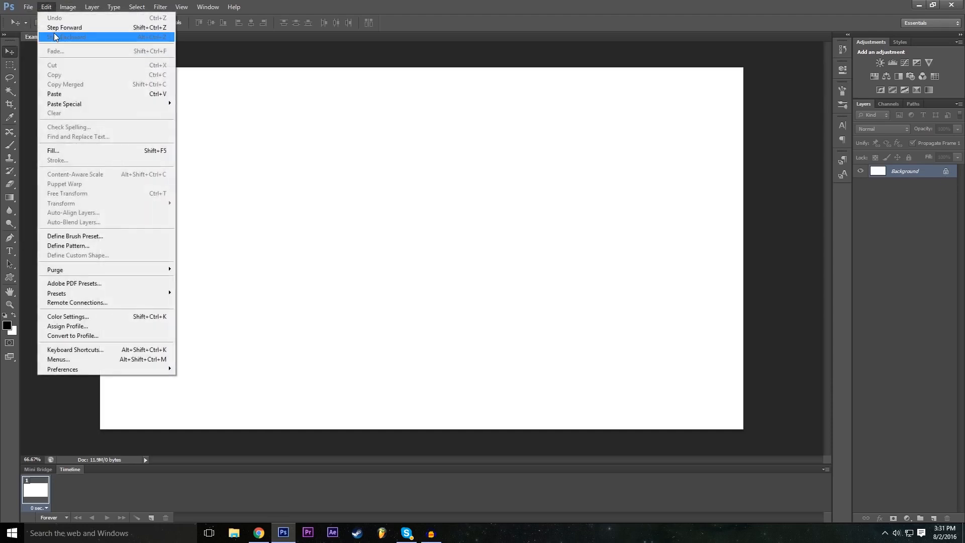
{"action": "left_click", "coordinate": [53, 28]}
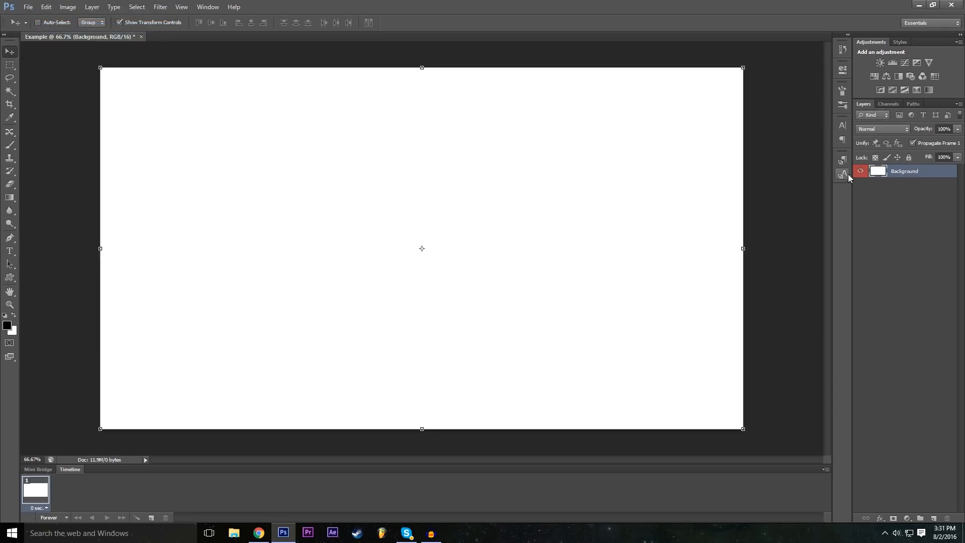
{"action": "key", "text": "ctrl+z"}
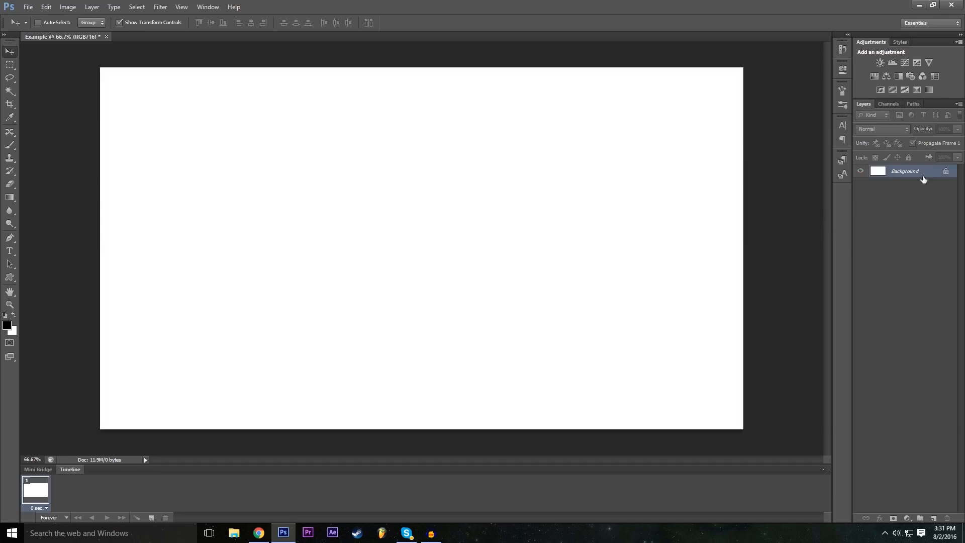
Step: Step forward in the history to restore the unlocked, Red-labelled Background layer
{"action": "left_click", "coordinate": [46, 7]}
{"action": "left_click", "coordinate": [53, 30]}
{"action": "left_click", "coordinate": [46, 7]}
{"action": "left_click", "coordinate": [45, 8]}
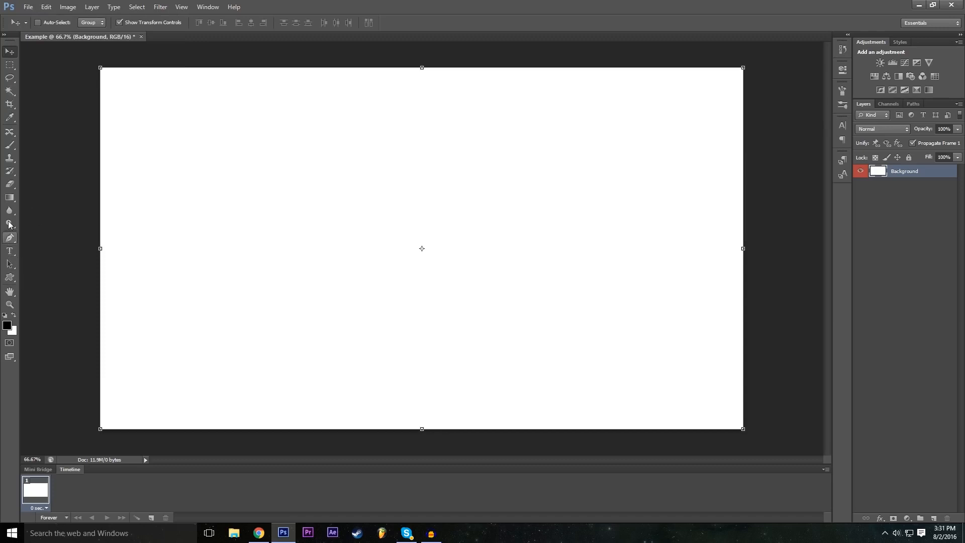
Step: Paint two large freehand black scribbles across the Background layer with the 13 px brush
{"action": "left_click", "coordinate": [9, 145]}
{"action": "mouse_move", "coordinate": [229, 209]}
{"action": "left_mouse_down"}
{"action": "mouse_move", "coordinate": [300, 189]}
{"action": "mouse_move", "coordinate": [404, 216]}
{"action": "mouse_move", "coordinate": [518, 226]}
{"action": "mouse_move", "coordinate": [579, 208]}
{"action": "left_mouse_up"}
{"action": "mouse_move", "coordinate": [514, 171]}
{"action": "left_mouse_down"}
{"action": "mouse_move", "coordinate": [568, 252]}
{"action": "mouse_move", "coordinate": [457, 330]}
{"action": "left_mouse_up"}
Step: Compare undoing and redoing the last scribble, and step back until both brush strokes are removed
{"action": "key", "text": "ctrl+z"}
{"action": "key", "text": "ctrl+z"}
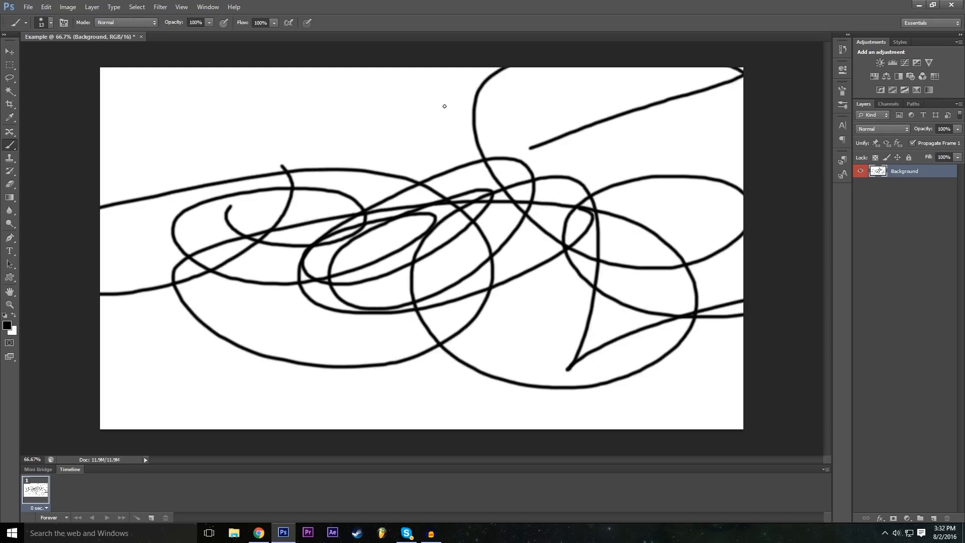
{"action": "key", "text": "ctrl+z"}
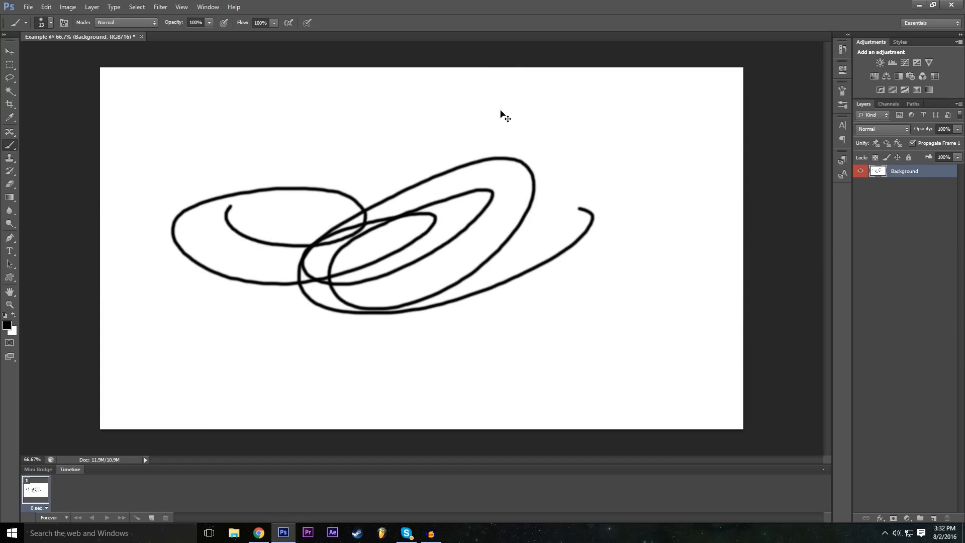
{"action": "key", "text": "ctrl+z"}
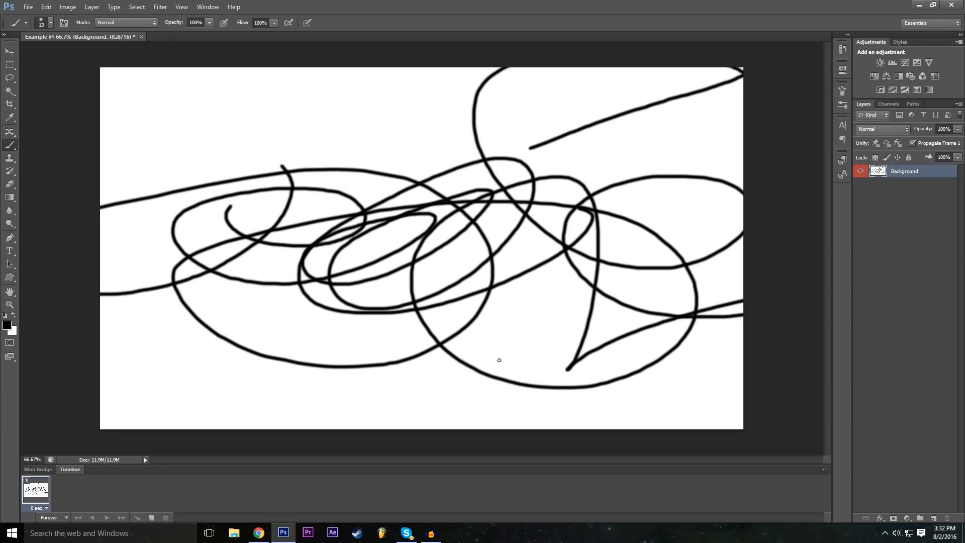
{"action": "key", "text": "ctrl+alt+z"}
{"action": "left_click", "coordinate": [50, 11]}
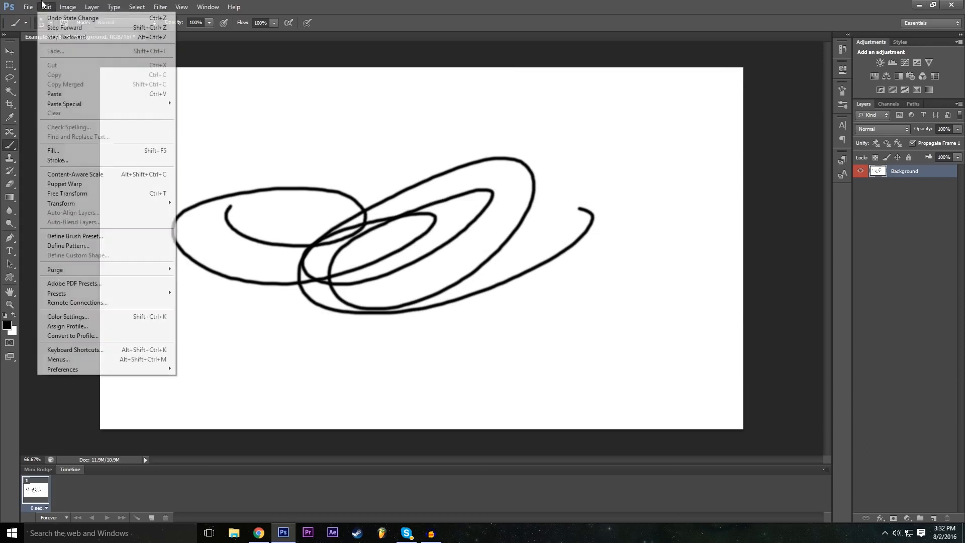
{"action": "left_click", "coordinate": [53, 39]}
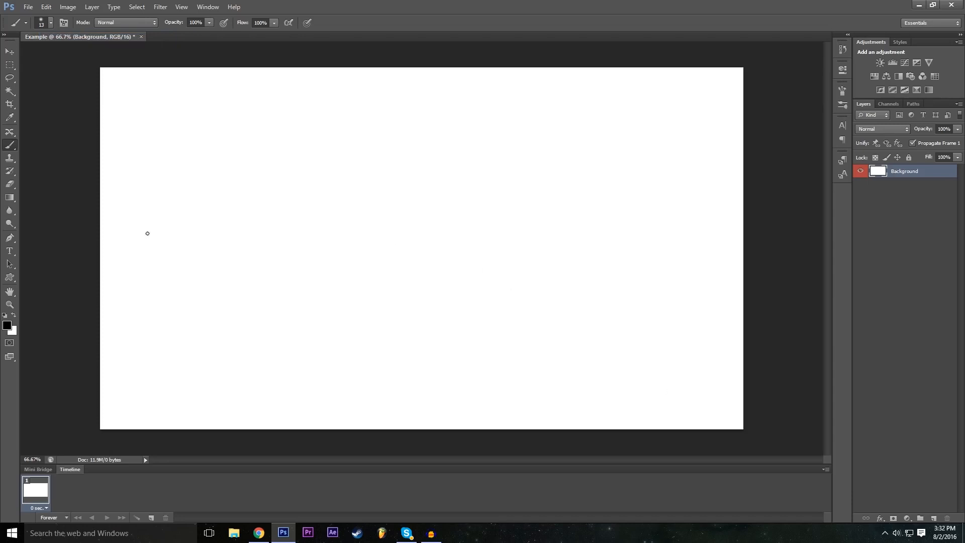
Step: Deselect the Background layer and try to pick it on the canvas at several spots with the Move tool
{"action": "left_click", "coordinate": [9, 51]}
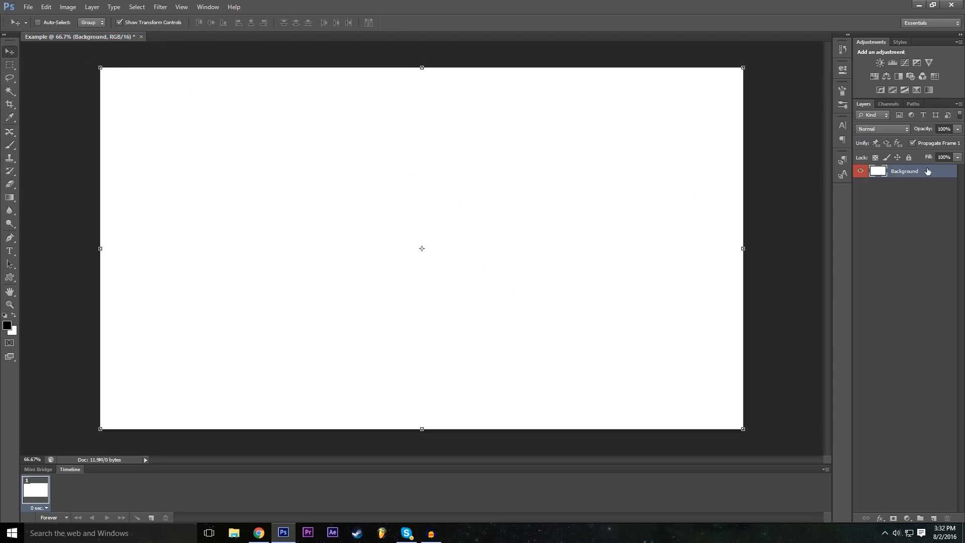
{"action": "left_click", "coordinate": [925, 206]}
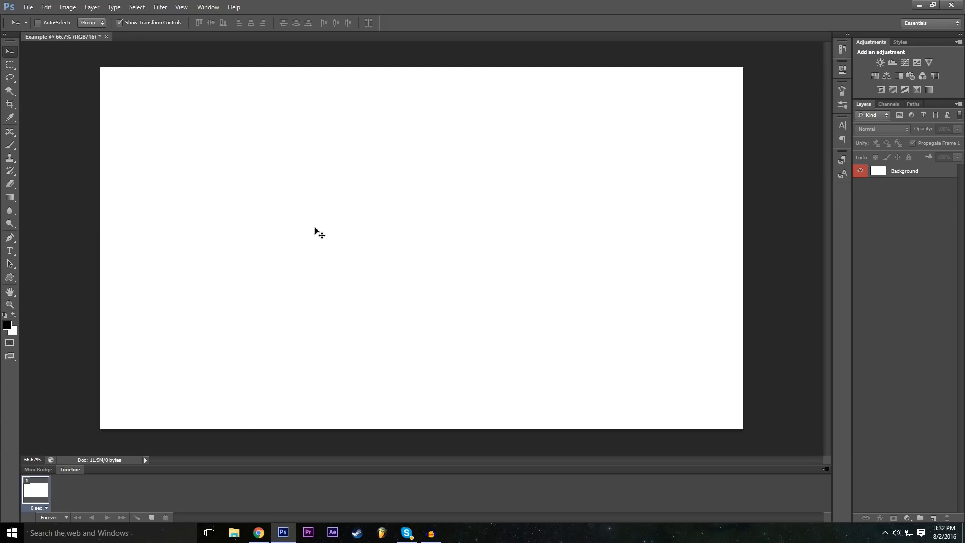
{"action": "left_click", "coordinate": [358, 217]}
{"action": "left_click", "coordinate": [495, 200]}
{"action": "left_click", "coordinate": [655, 217]}
{"action": "left_click", "coordinate": [494, 200]}
Step: Select the Background layer, move it slightly right and down, and undo that move
{"action": "left_click", "coordinate": [900, 171]}
{"action": "mouse_move", "coordinate": [445, 223]}
{"action": "left_mouse_down"}
{"action": "mouse_move", "coordinate": [513, 270]}
{"action": "mouse_move", "coordinate": [477, 227]}
{"action": "mouse_move", "coordinate": [452, 231]}
{"action": "left_mouse_up"}
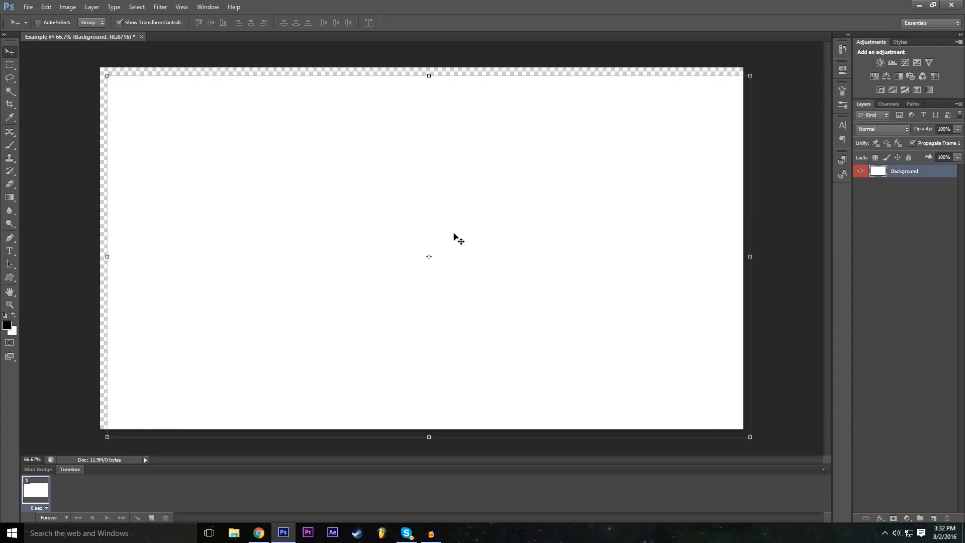
{"action": "left_click", "coordinate": [46, 6]}
{"action": "left_click", "coordinate": [60, 35]}
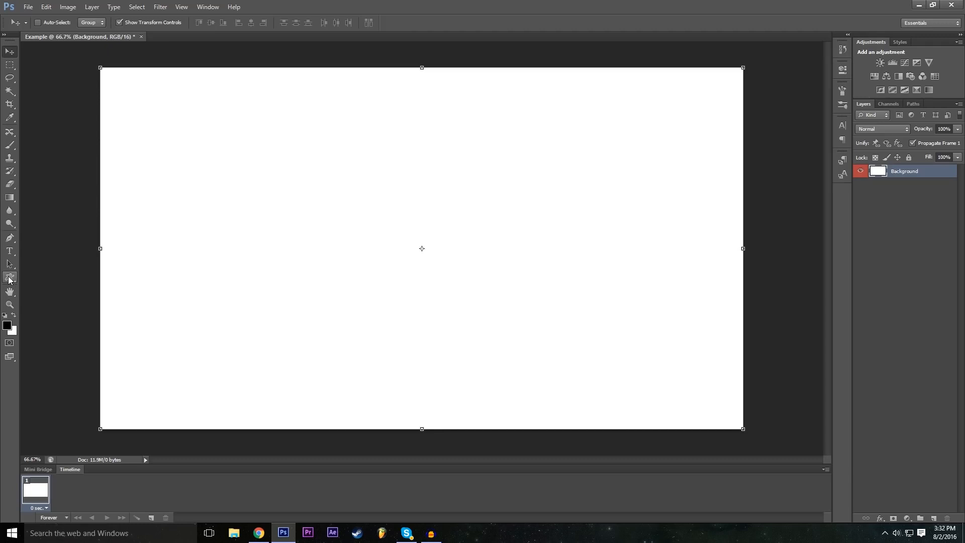
Step: Draw a rectangle shape about 665 by 365 px in the upper-left part of the canvas
{"action": "left_click", "coordinate": [10, 278]}
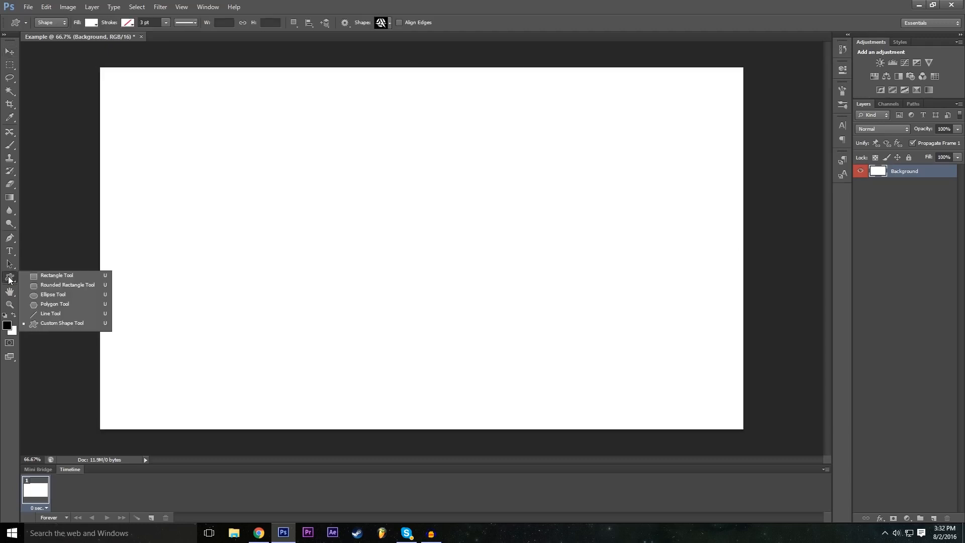
{"action": "left_click", "coordinate": [76, 275]}
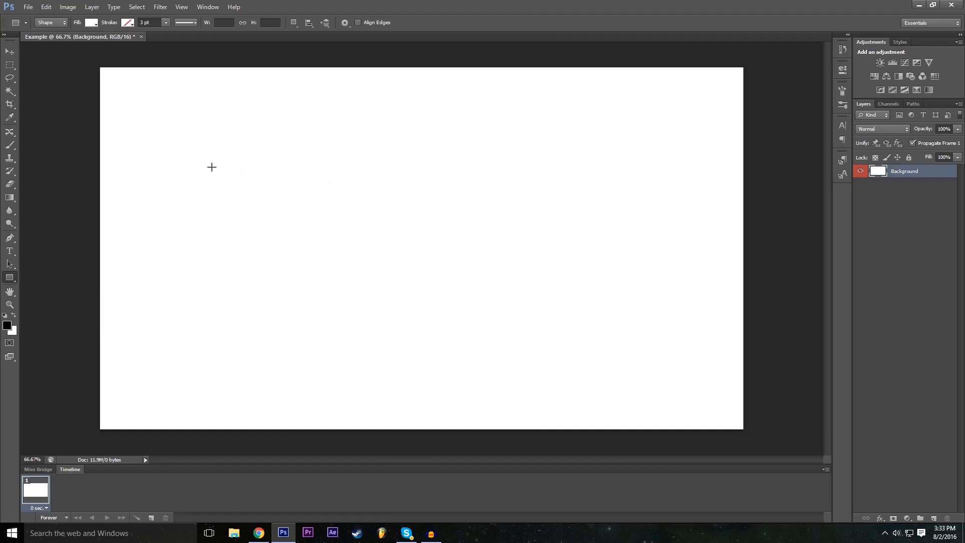
{"action": "left_click_drag", "start_coordinate": [177, 148], "coordinate": [399, 269]}
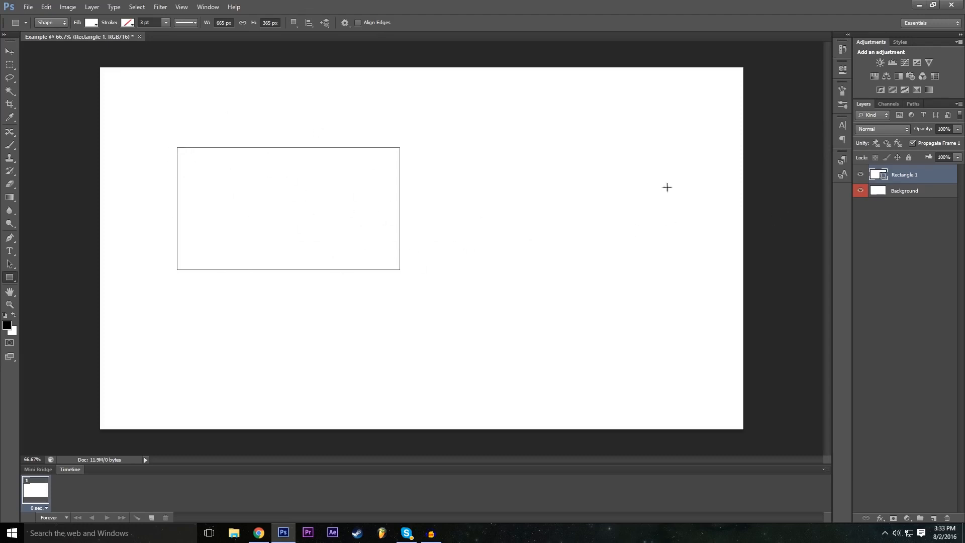
Step: Reselect the rectangle's layer, try several grey, black and red fills, and settle on a very dark grey fill
{"action": "left_click", "coordinate": [905, 194]}
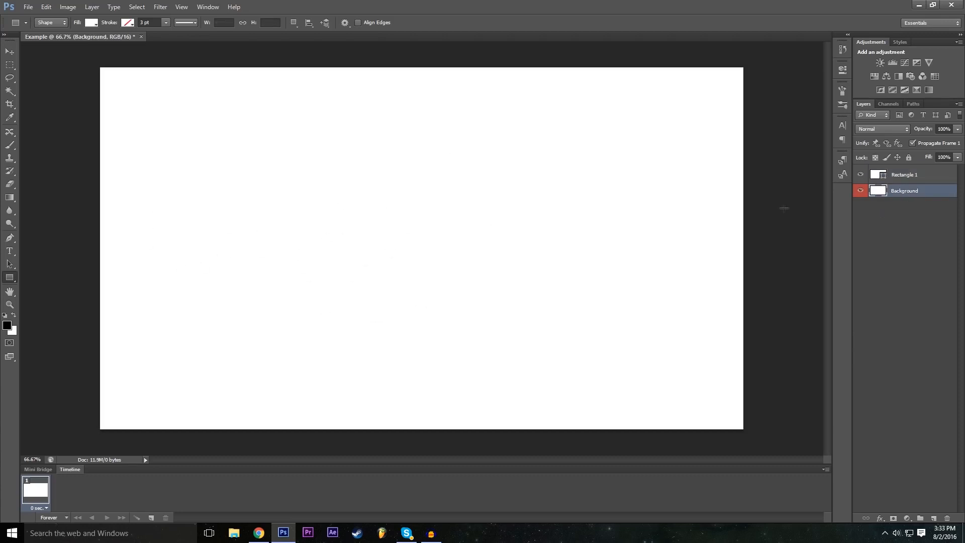
{"action": "left_click", "coordinate": [913, 177]}
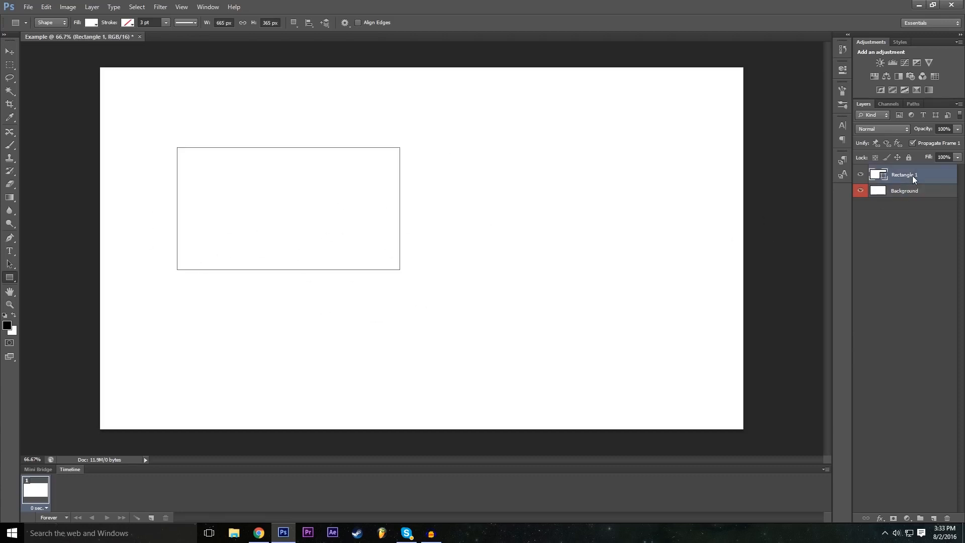
{"action": "left_click", "coordinate": [96, 24]}
{"action": "left_click", "coordinate": [84, 86]}
{"action": "left_click", "coordinate": [115, 86]}
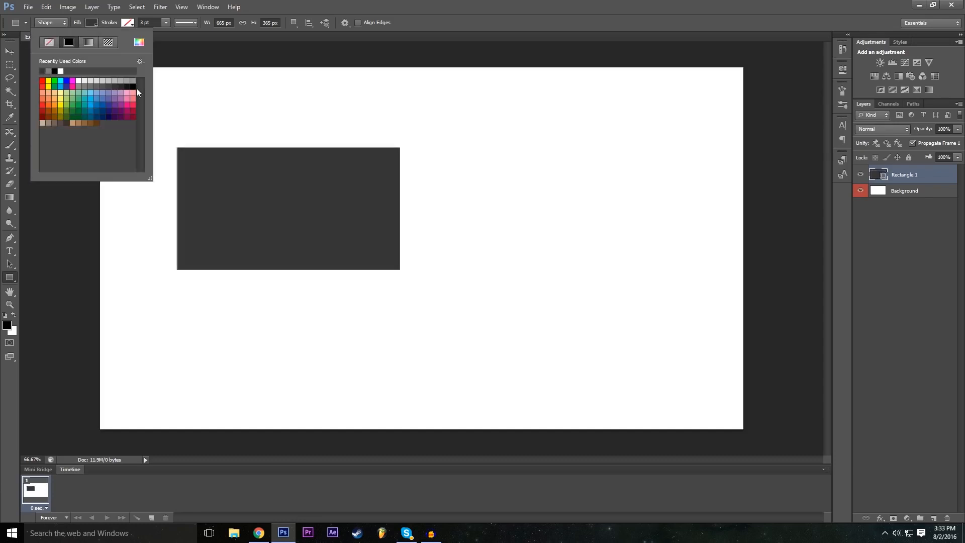
{"action": "left_click", "coordinate": [133, 86]}
{"action": "left_click", "coordinate": [117, 86]}
{"action": "left_click", "coordinate": [43, 107]}
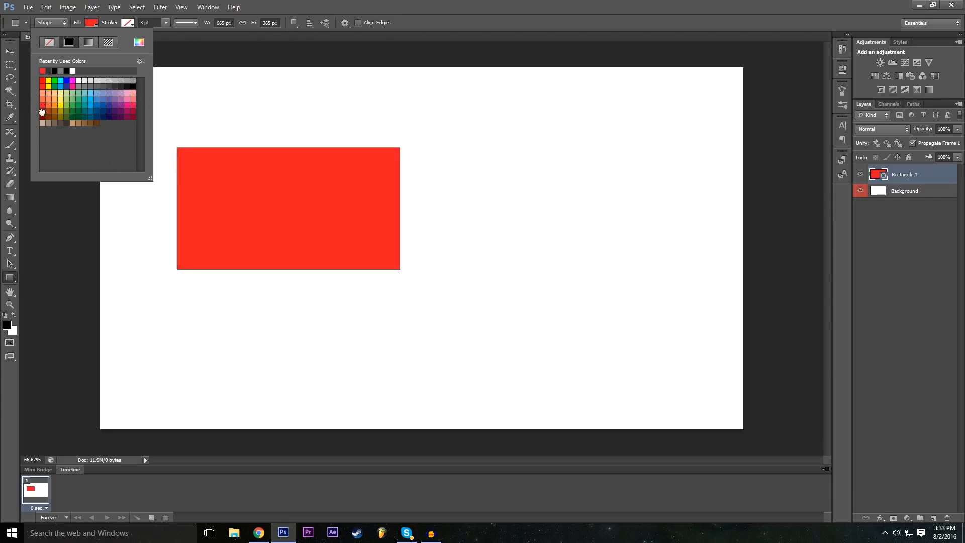
{"action": "left_click", "coordinate": [42, 111]}
{"action": "left_click", "coordinate": [44, 106]}
{"action": "left_click", "coordinate": [121, 87]}
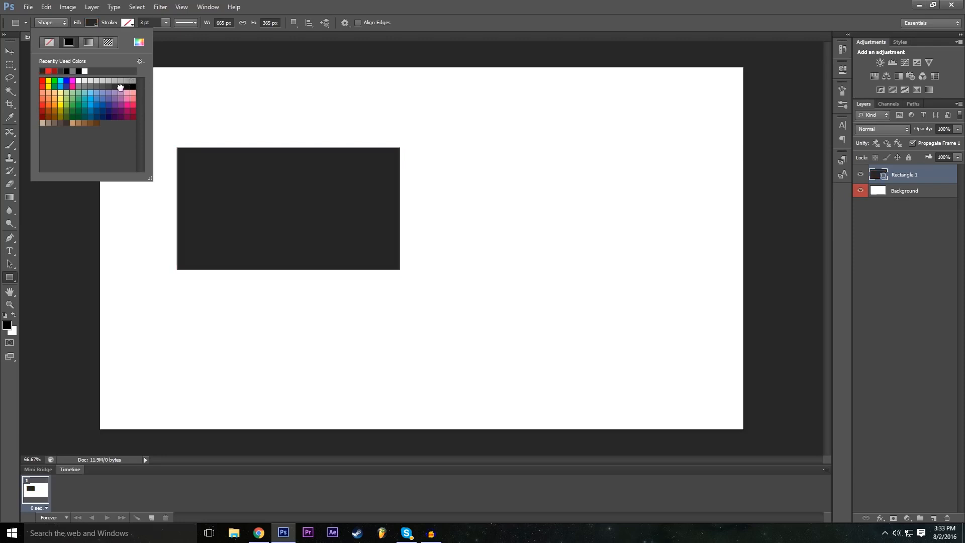
{"action": "left_click", "coordinate": [656, 5]}
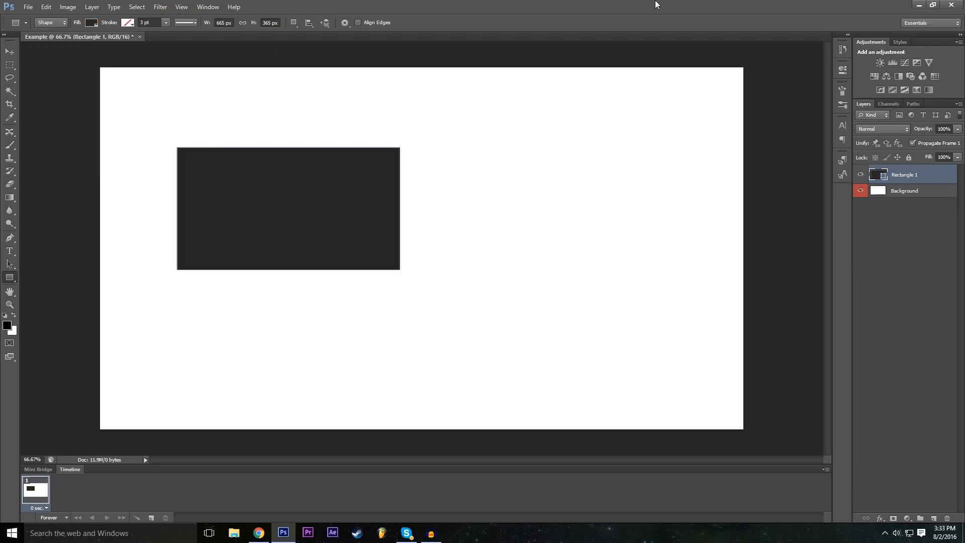
Step: Move the dark rectangle around the canvas with the Move tool, ending near the centre
{"action": "left_click", "coordinate": [10, 51]}
{"action": "left_click_drag", "start_coordinate": [314, 204], "coordinate": [409, 236]}
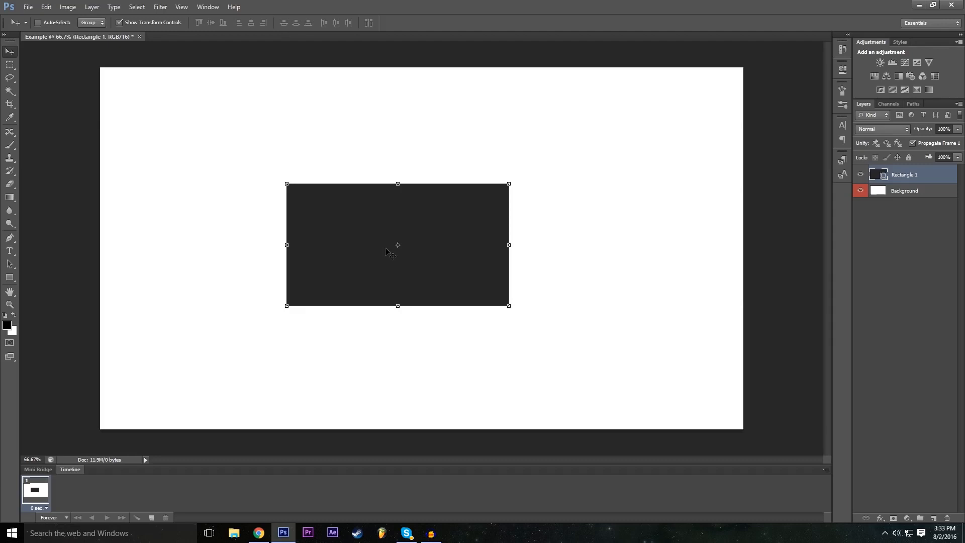
{"action": "left_click_drag", "start_coordinate": [386, 253], "coordinate": [402, 186]}
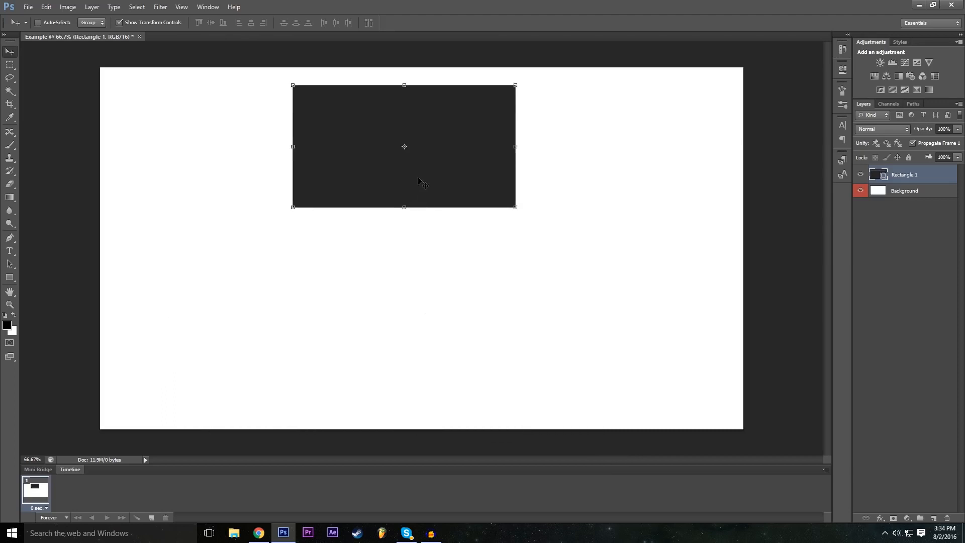
{"action": "left_click_drag", "start_coordinate": [430, 151], "coordinate": [289, 199]}
{"action": "left_click_drag", "start_coordinate": [456, 122], "coordinate": [400, 259]}
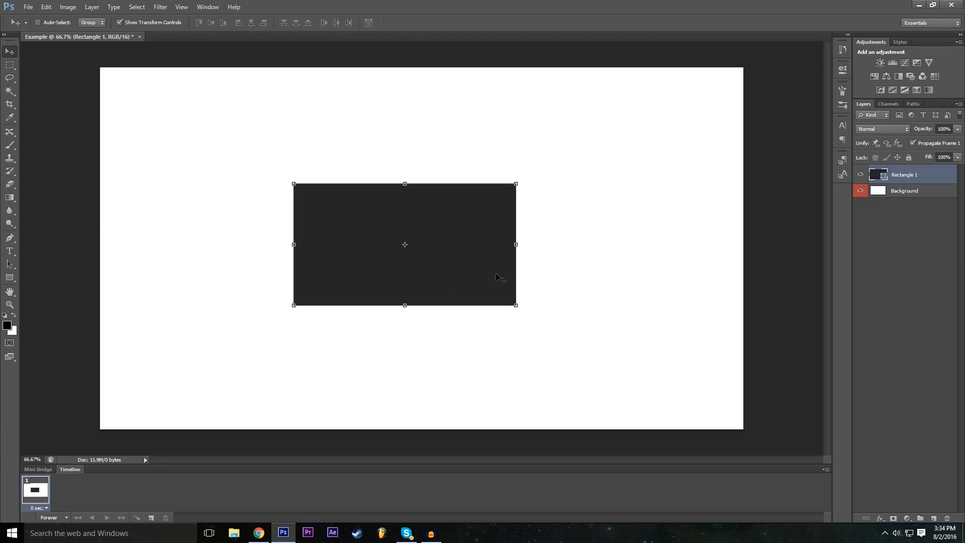
Step: Start a free transform of the rectangle and rotate it back and forth, including to about -16.6 and 5.4 degrees
{"action": "key", "text": "ctrl+t"}
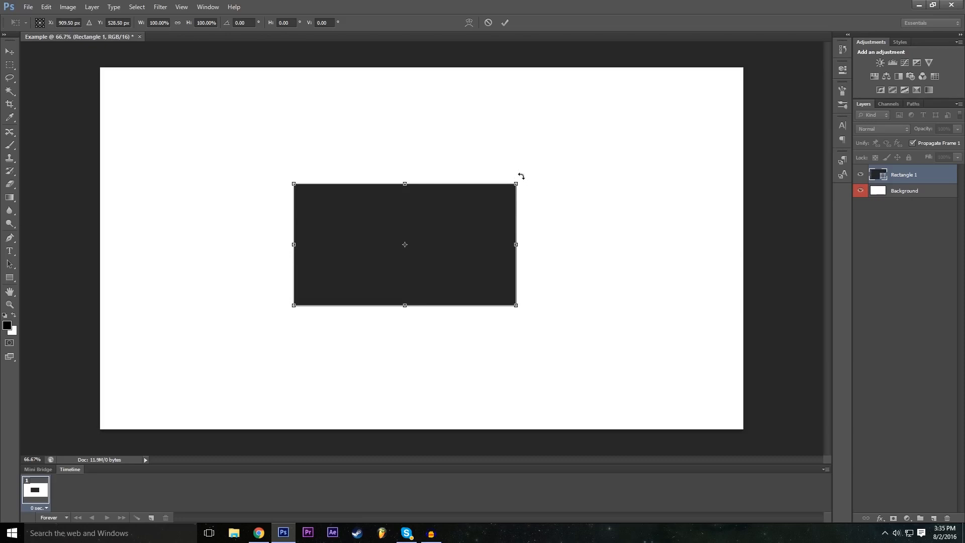
{"action": "left_click_drag", "start_coordinate": [521, 176], "coordinate": [530, 129]}
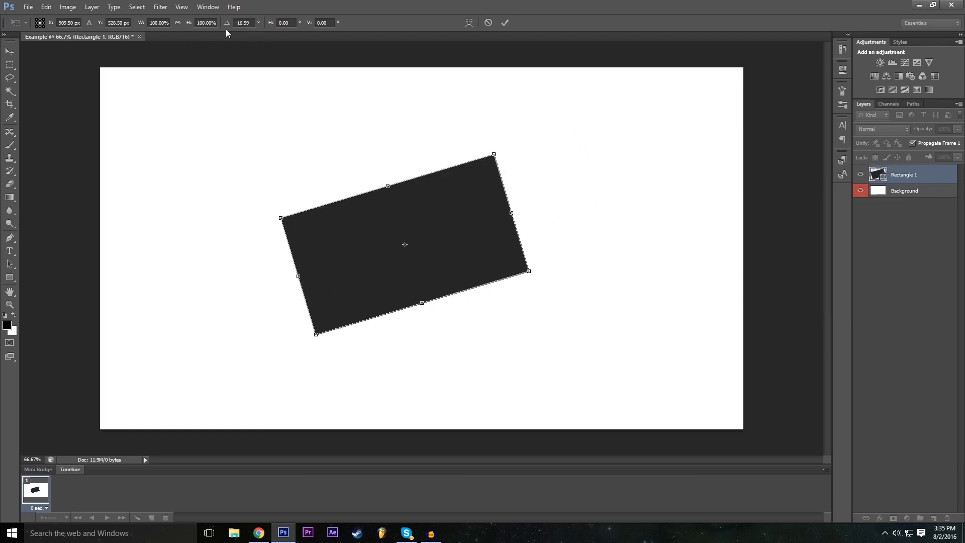
{"action": "left_click_drag", "start_coordinate": [227, 25], "coordinate": [791, 107]}
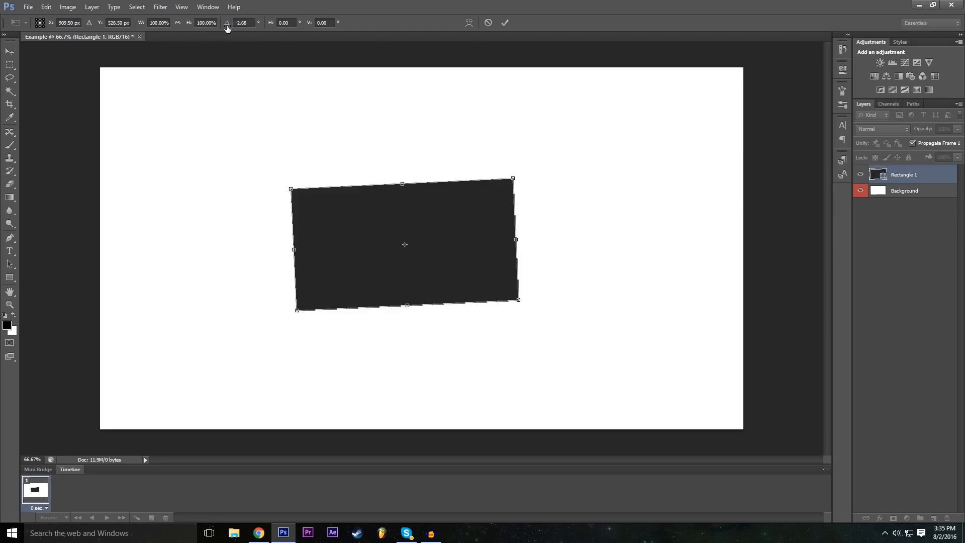
{"action": "left_click_drag", "start_coordinate": [541, 170], "coordinate": [548, 169]}
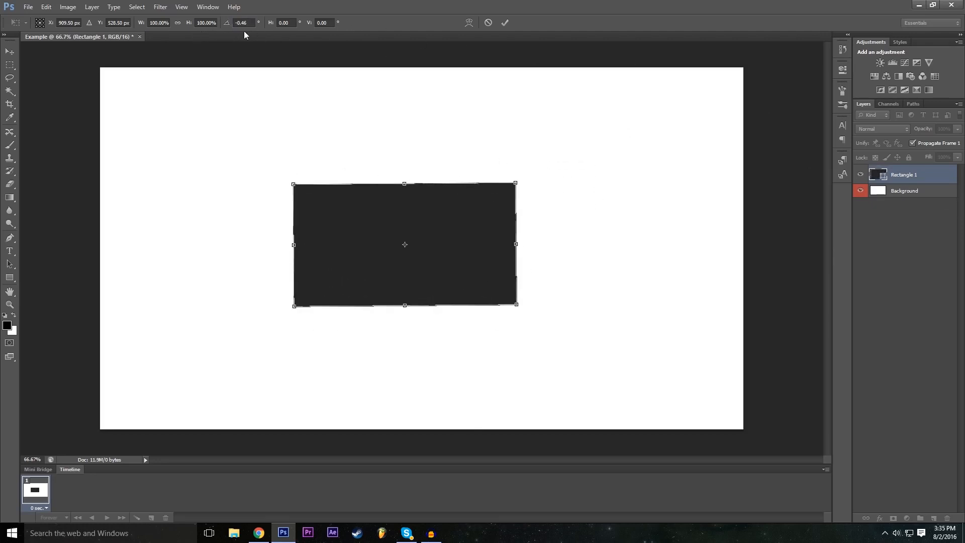
{"action": "left_click_drag", "start_coordinate": [228, 26], "coordinate": [463, 86]}
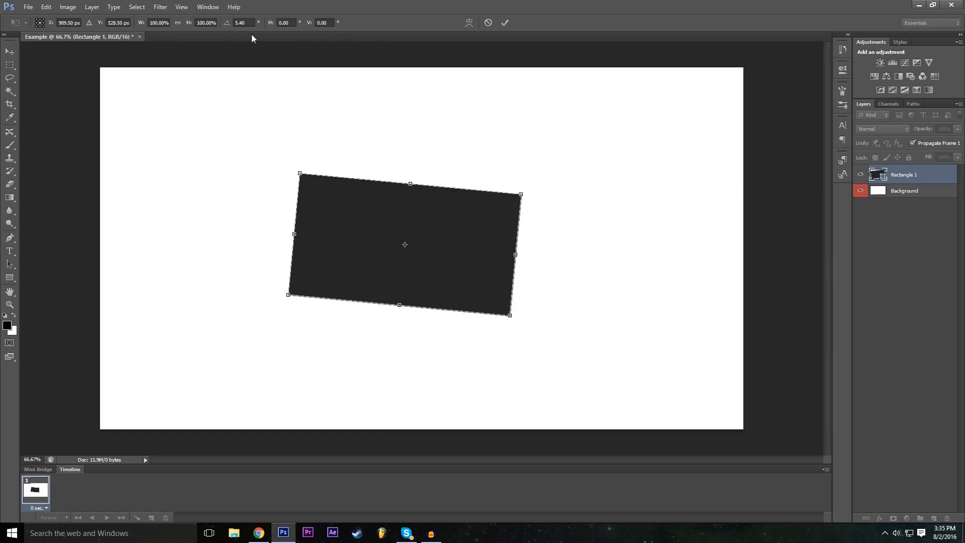
{"action": "left_click_drag", "start_coordinate": [231, 25], "coordinate": [62, 65]}
Step: Set the rectangle's rotation angle to 0 degrees
{"action": "double_click", "coordinate": [244, 22]}
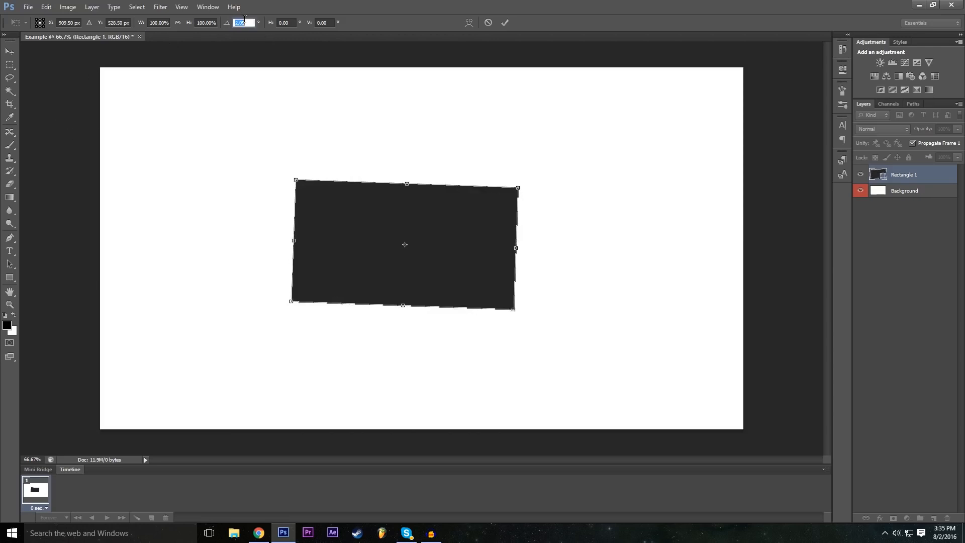
{"action": "type", "text": "0"}
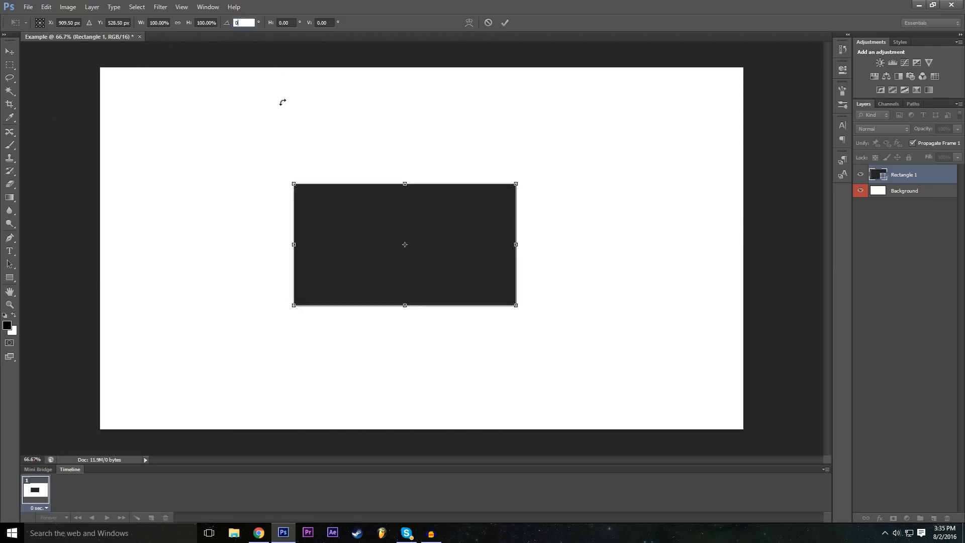
{"action": "key", "text": "Return"}
{"action": "left_click_drag", "start_coordinate": [526, 171], "coordinate": [537, 287]}
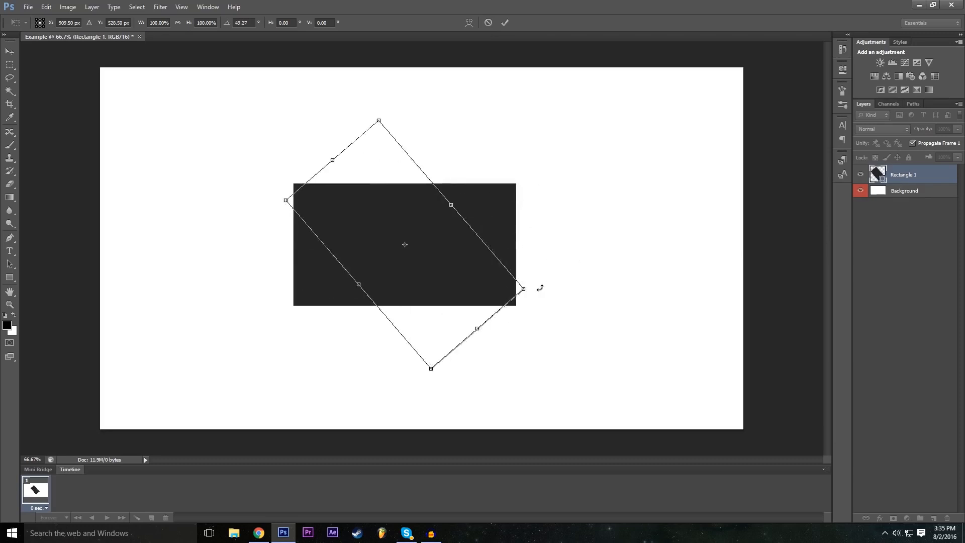
{"action": "left_click_drag", "start_coordinate": [477, 332], "coordinate": [531, 394]}
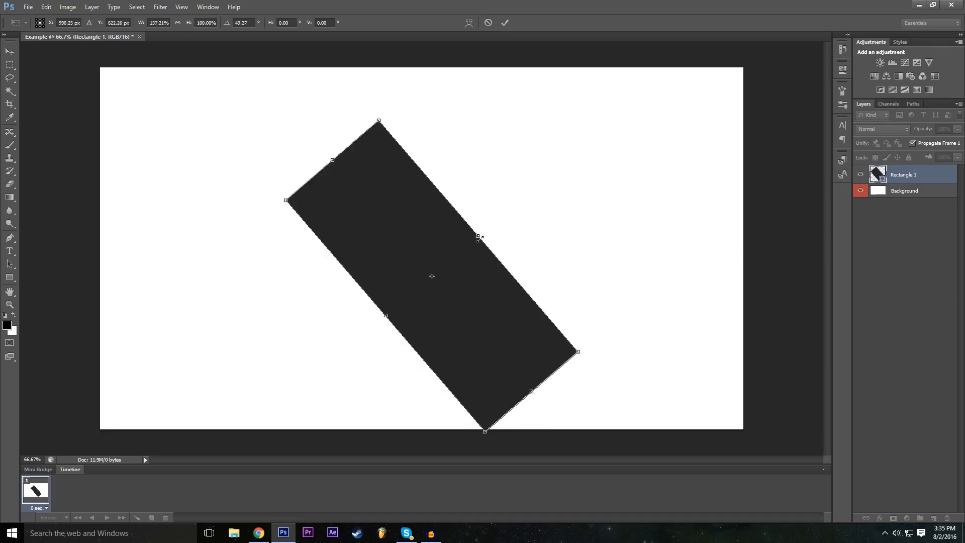
{"action": "left_click_drag", "start_coordinate": [488, 236], "coordinate": [543, 180]}
{"action": "left_click_drag", "start_coordinate": [386, 316], "coordinate": [346, 349]}
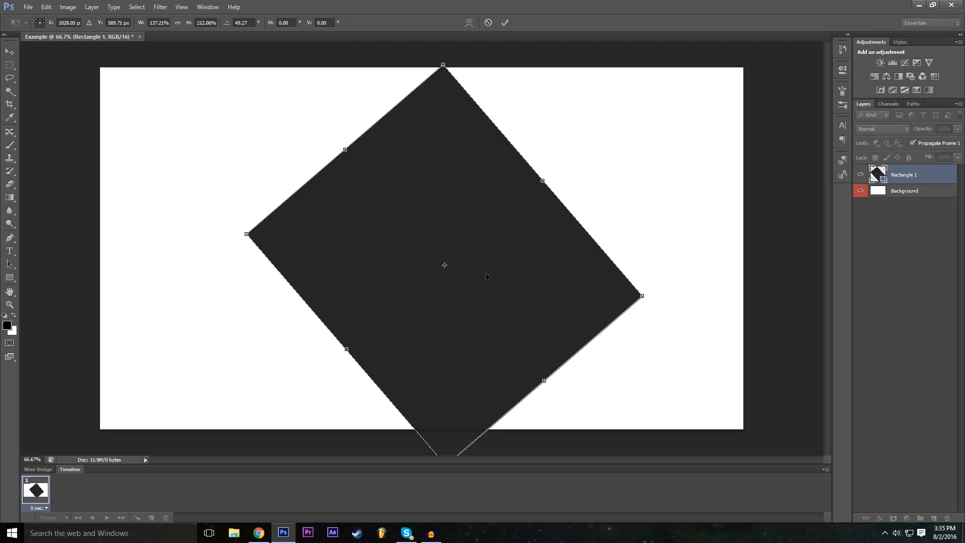
{"action": "left_click", "coordinate": [488, 22]}
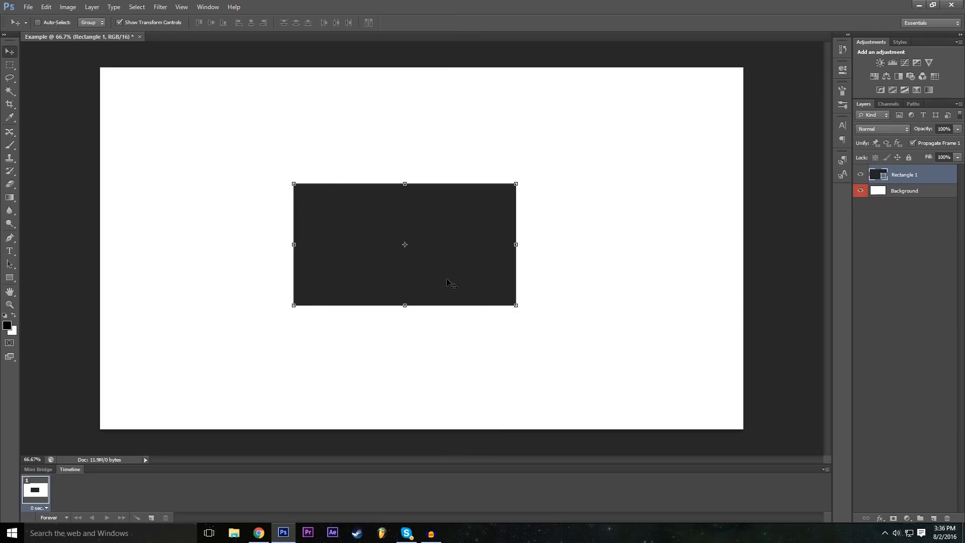
Step: Free transform the dark rectangle, stretch its right side outward, then scale it to 200% width and 200% height and apply
{"action": "left_click", "coordinate": [429, 301]}
{"action": "left_click", "coordinate": [168, 22]}
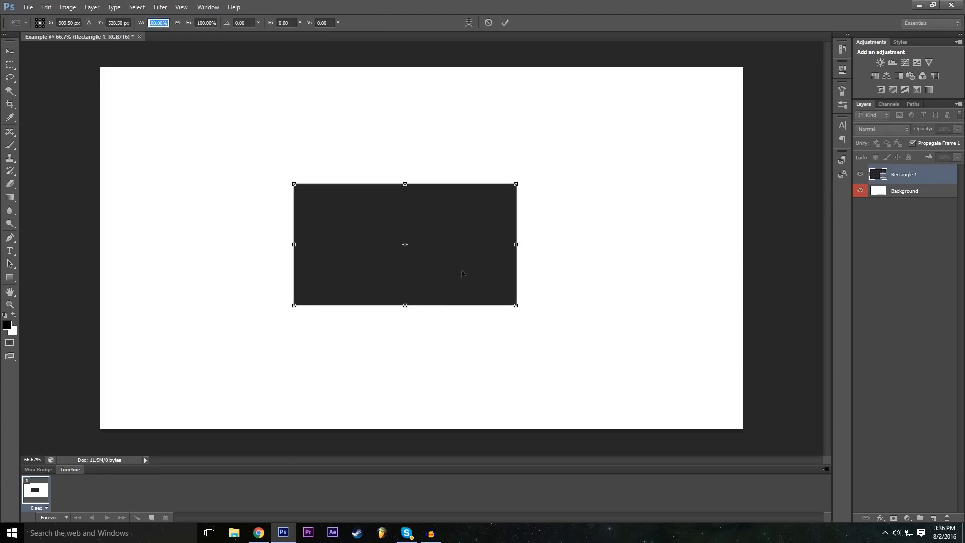
{"action": "left_click_drag", "start_coordinate": [516, 243], "coordinate": [555, 243]}
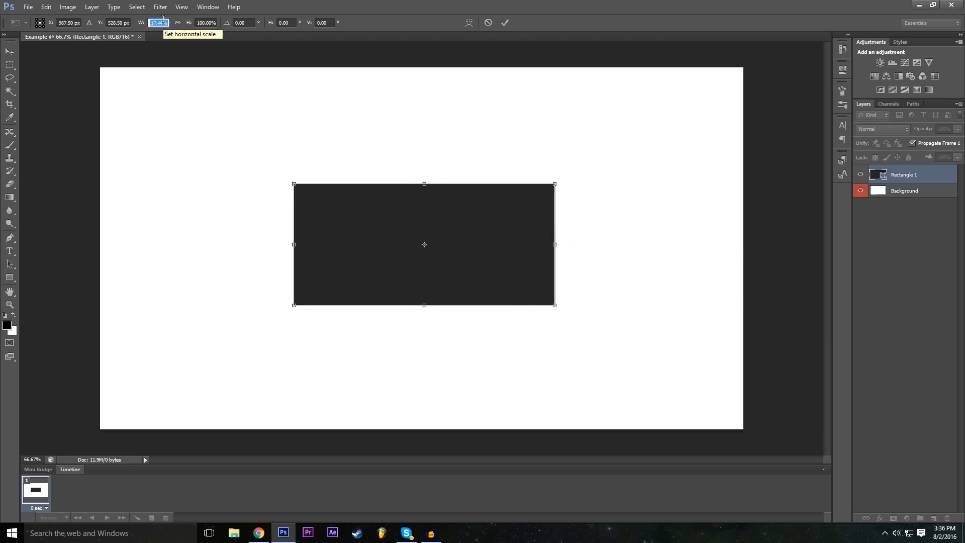
{"action": "type", "text": "200"}
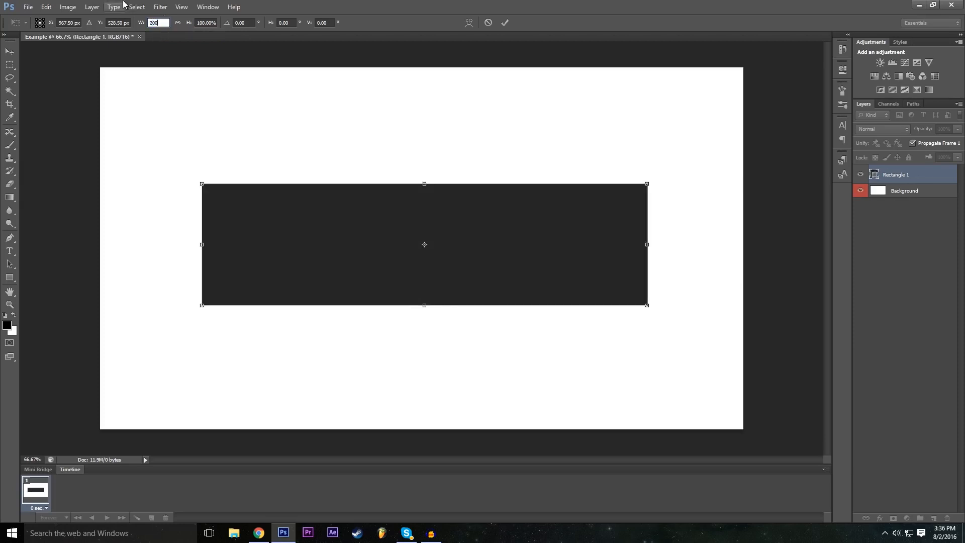
{"action": "left_click", "coordinate": [207, 22]}
{"action": "type", "text": "200"}
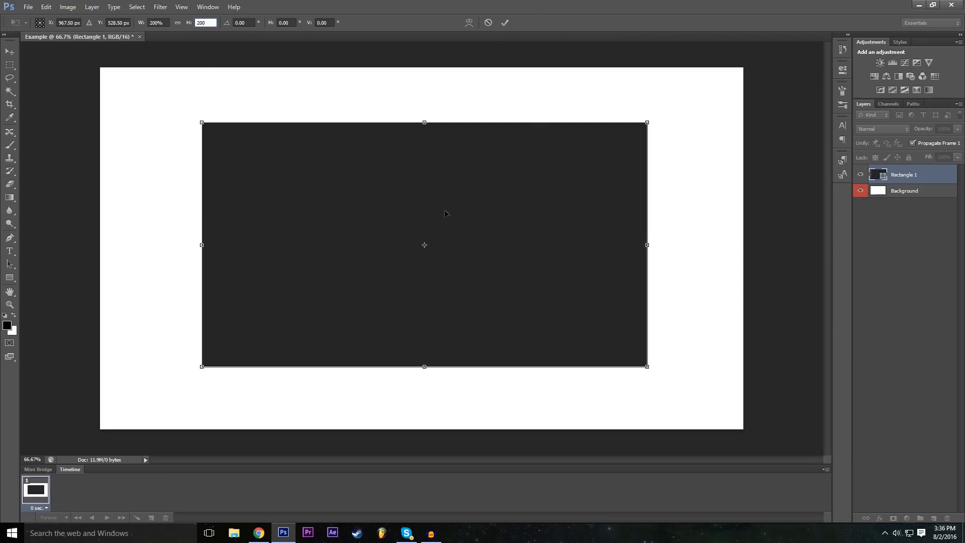
{"action": "left_click", "coordinate": [506, 23]}
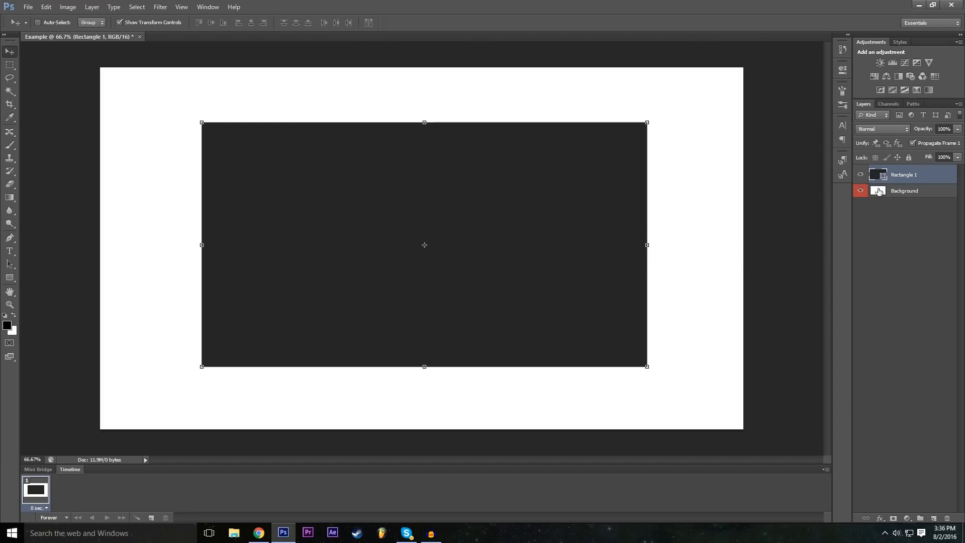
{"action": "left_click", "coordinate": [904, 192]}
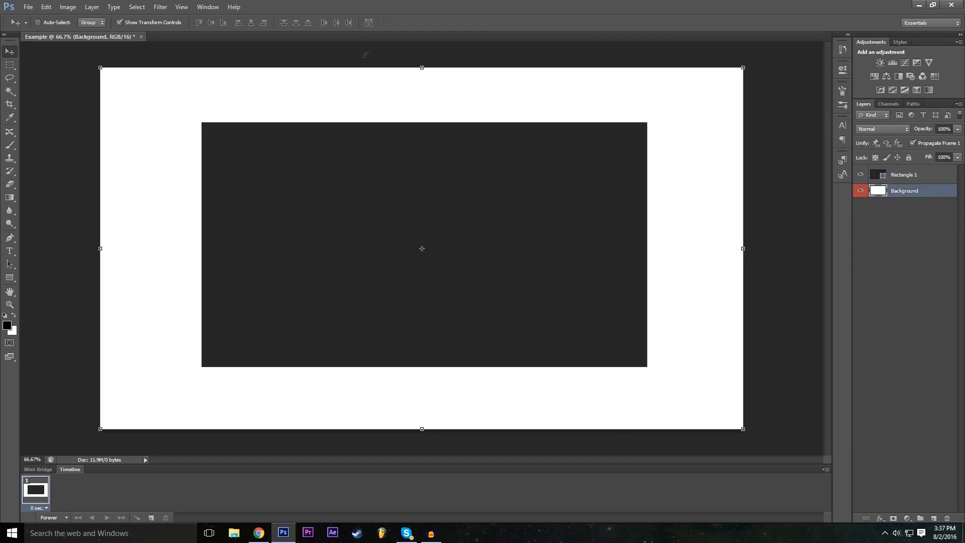
{"action": "left_click_drag", "start_coordinate": [421, 69], "coordinate": [421, 107]}
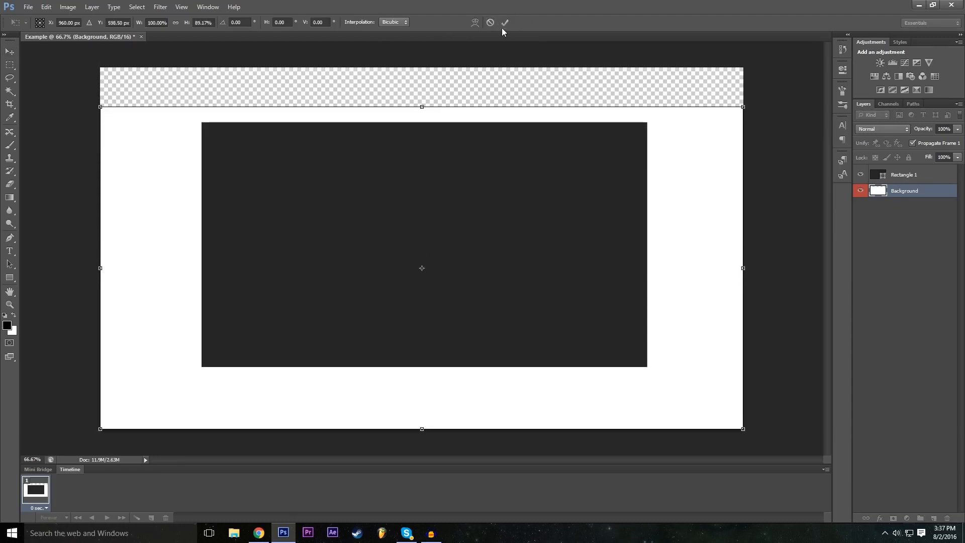
{"action": "left_click", "coordinate": [491, 23]}
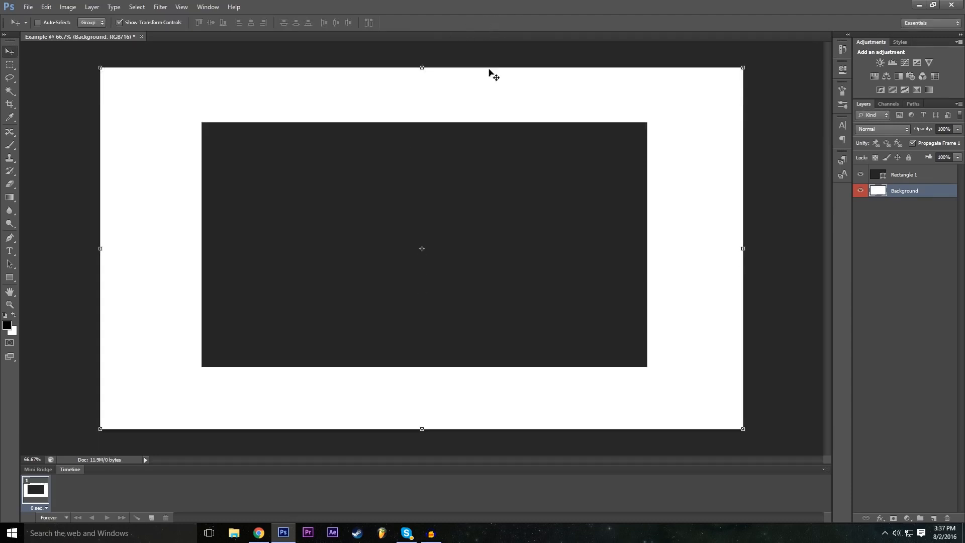
Step: Switch the layer selection back and forth between Rectangle 1 and Background, ending on Rectangle 1
{"action": "left_click", "coordinate": [923, 178]}
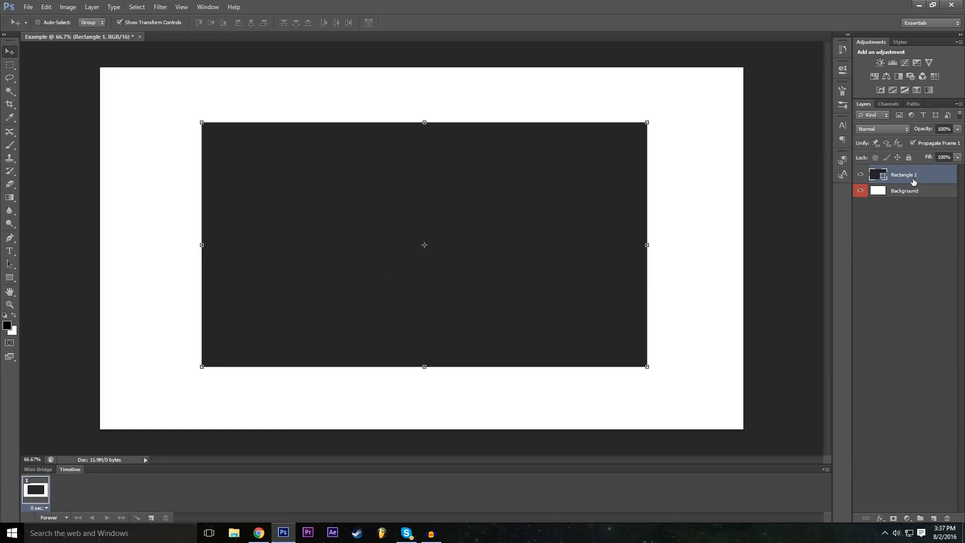
{"action": "mouse_move", "coordinate": [905, 181]}
{"action": "left_mouse_down"}
{"action": "mouse_move", "coordinate": [914, 198]}
{"action": "mouse_move", "coordinate": [914, 173]}
{"action": "left_mouse_up"}
{"action": "left_click", "coordinate": [910, 195]}
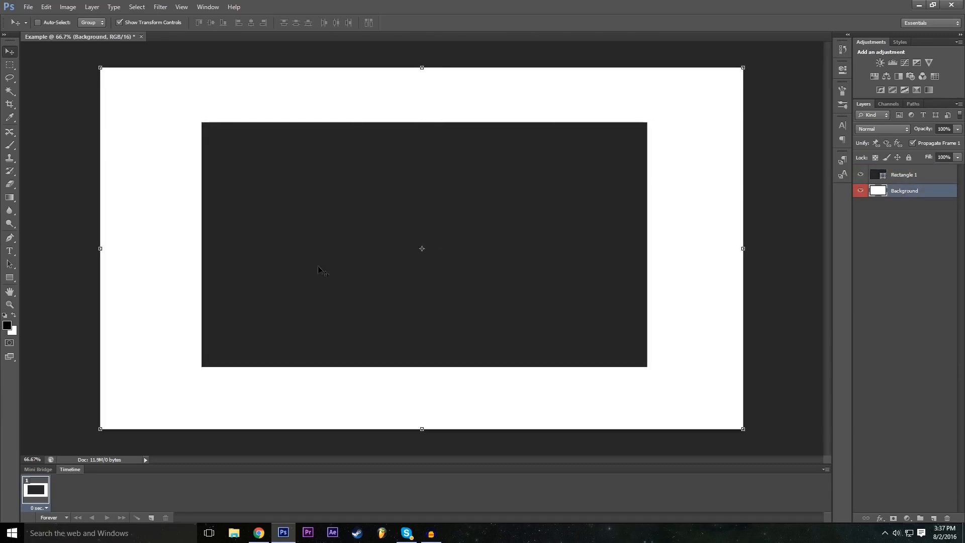
{"action": "mouse_move", "coordinate": [904, 194]}
{"action": "left_mouse_down"}
{"action": "mouse_move", "coordinate": [909, 173]}
{"action": "mouse_move", "coordinate": [917, 197]}
{"action": "left_mouse_up"}
{"action": "left_click", "coordinate": [873, 173]}
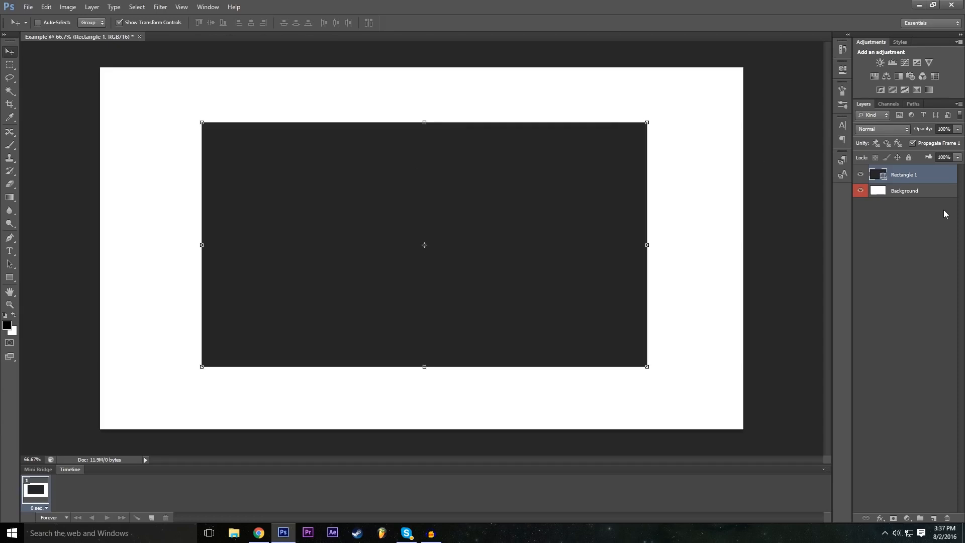
{"action": "left_click", "coordinate": [918, 202]}
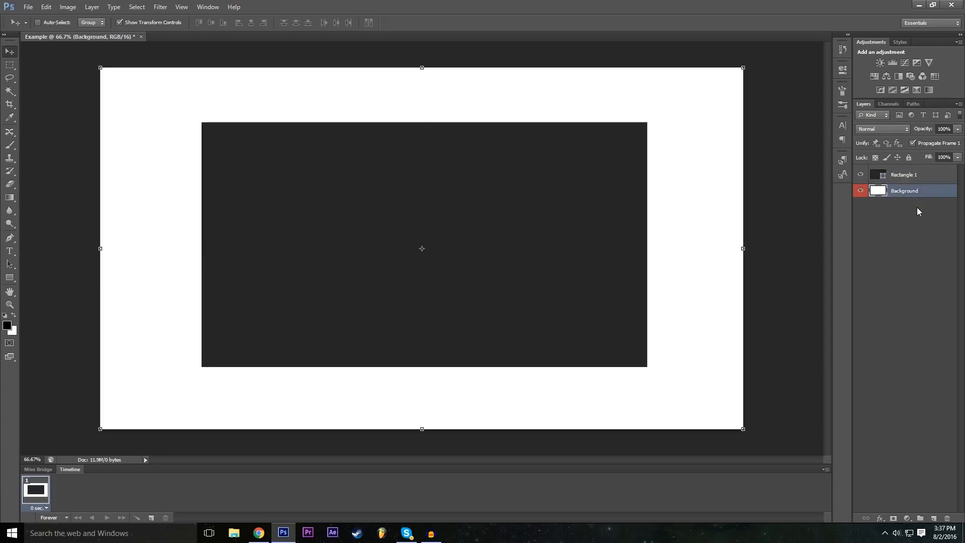
{"action": "left_click", "coordinate": [893, 194]}
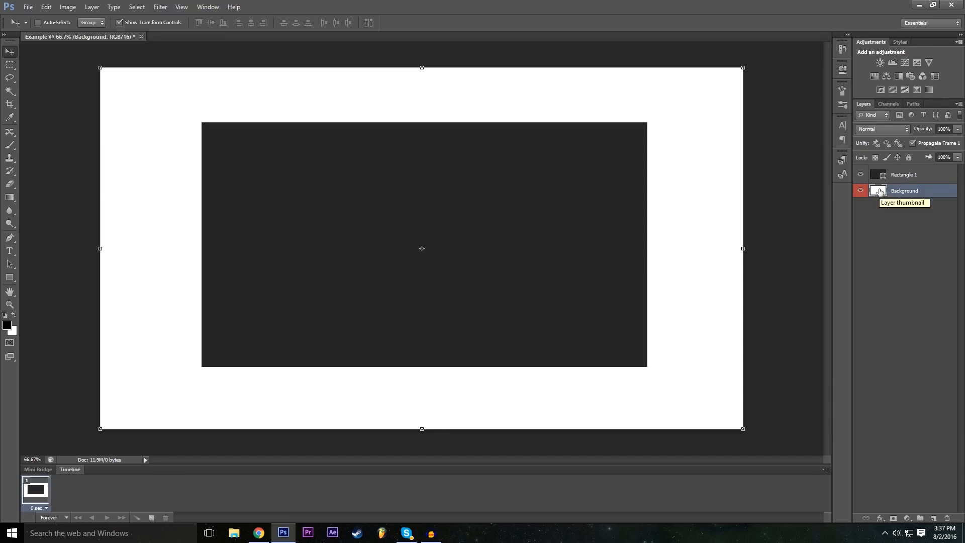
{"action": "left_click", "coordinate": [884, 175]}
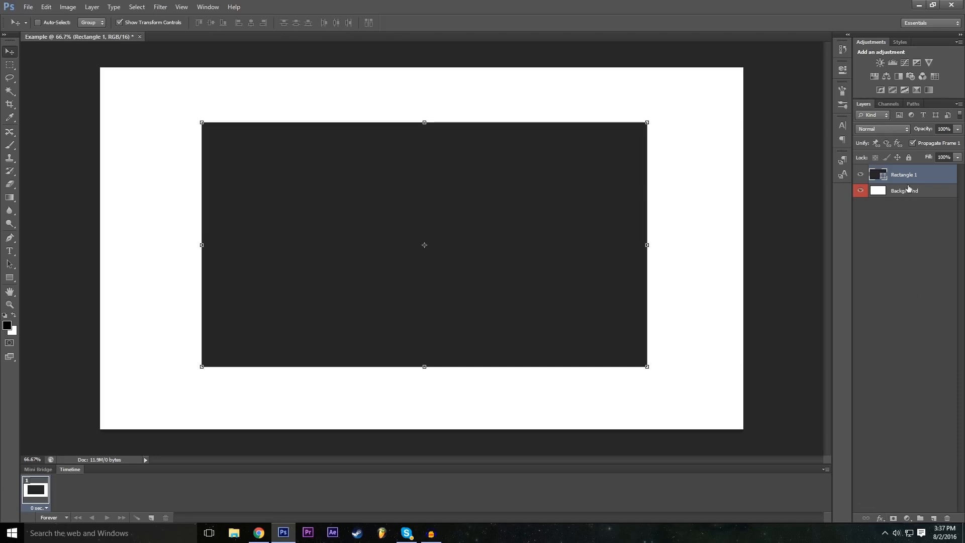
Step: Open the rectangle layer's blending options and add a soft drop shadow with 23% spread and an enlarged size
{"action": "left_click", "coordinate": [881, 520]}
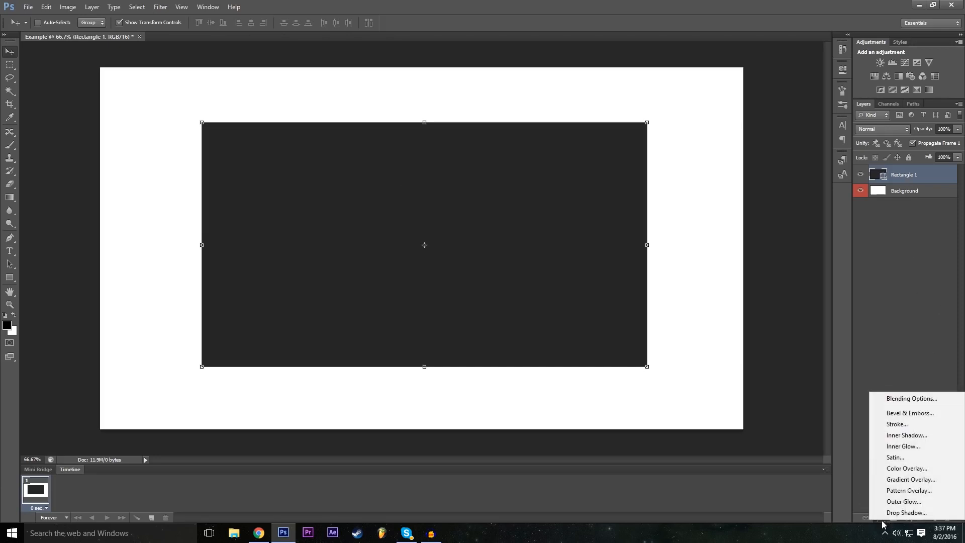
{"action": "left_click", "coordinate": [888, 401]}
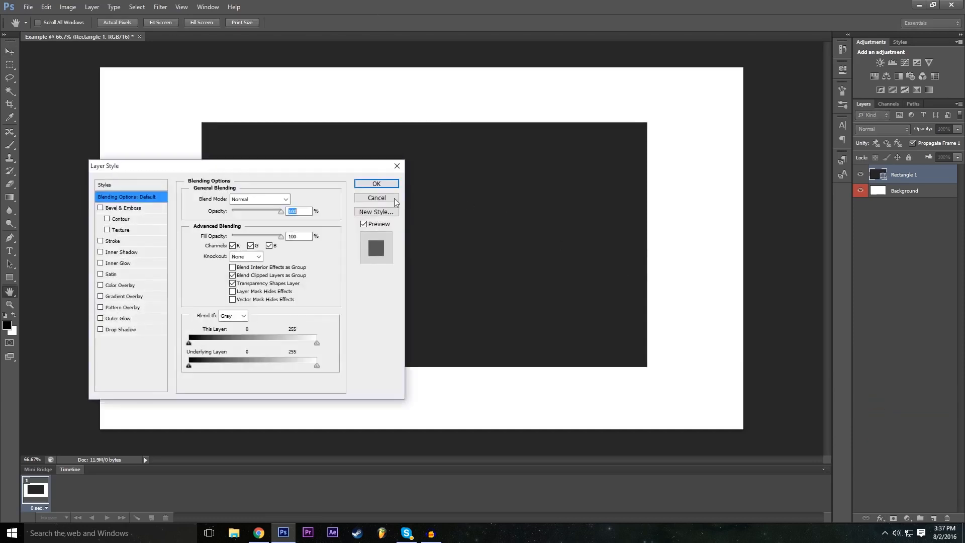
{"action": "left_click_drag", "start_coordinate": [328, 172], "coordinate": [880, 230]}
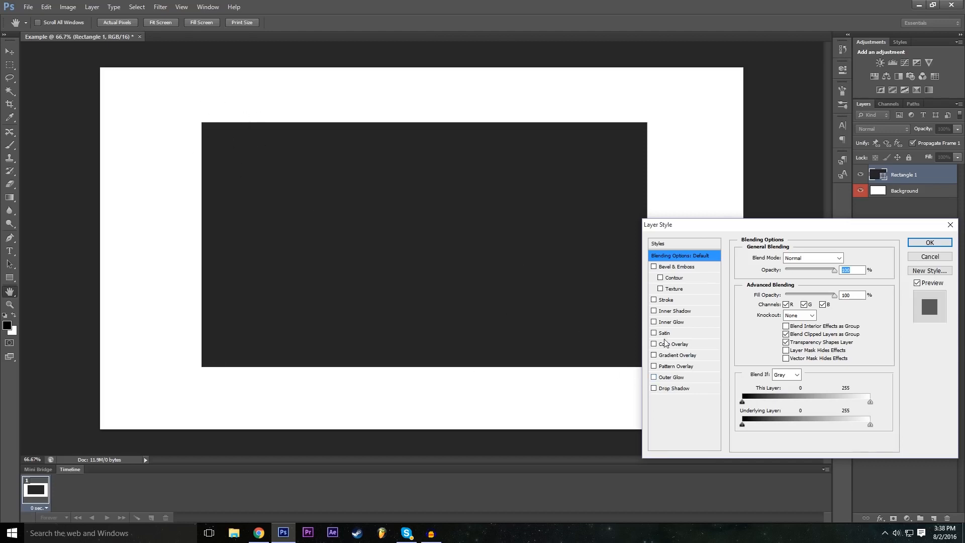
{"action": "left_click", "coordinate": [674, 388]}
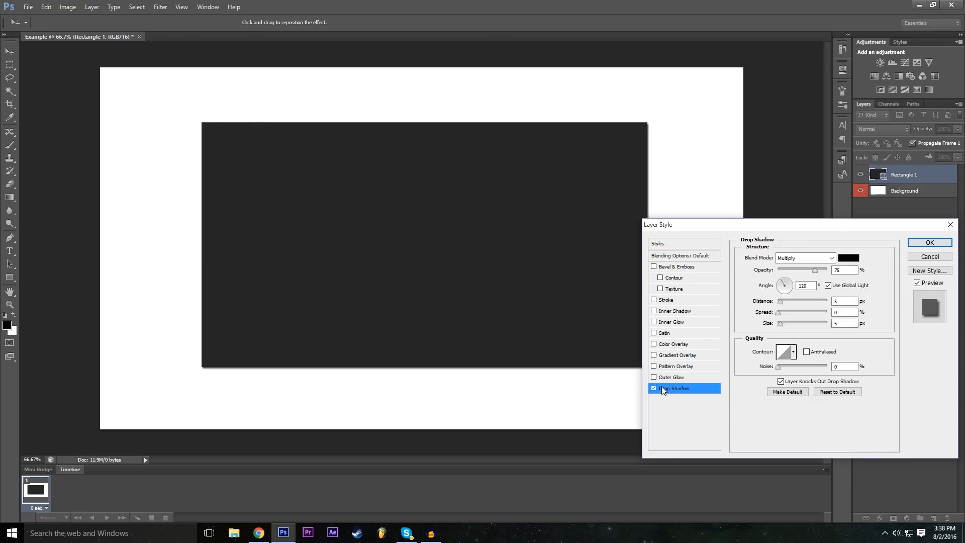
{"action": "left_click", "coordinate": [654, 388]}
{"action": "left_click", "coordinate": [654, 389]}
{"action": "mouse_move", "coordinate": [783, 323]}
{"action": "left_mouse_down"}
{"action": "mouse_move", "coordinate": [800, 319]}
{"action": "mouse_move", "coordinate": [792, 311]}
{"action": "mouse_move", "coordinate": [820, 321]}
{"action": "mouse_move", "coordinate": [777, 318]}
{"action": "mouse_move", "coordinate": [792, 311]}
{"action": "mouse_move", "coordinate": [810, 322]}
{"action": "mouse_move", "coordinate": [790, 327]}
{"action": "left_mouse_up"}
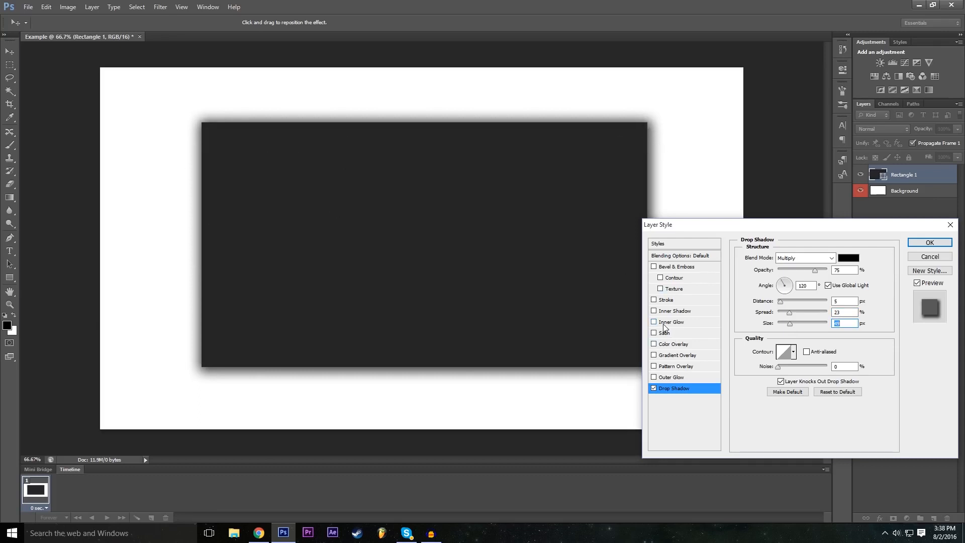
Step: Add a stroke effect to the rectangle and set its colour to red (ff0000)
{"action": "mouse_move", "coordinate": [739, 231]}
{"action": "left_mouse_down"}
{"action": "mouse_move", "coordinate": [736, 202]}
{"action": "mouse_move", "coordinate": [744, 227]}
{"action": "left_mouse_up"}
{"action": "left_click", "coordinate": [661, 295]}
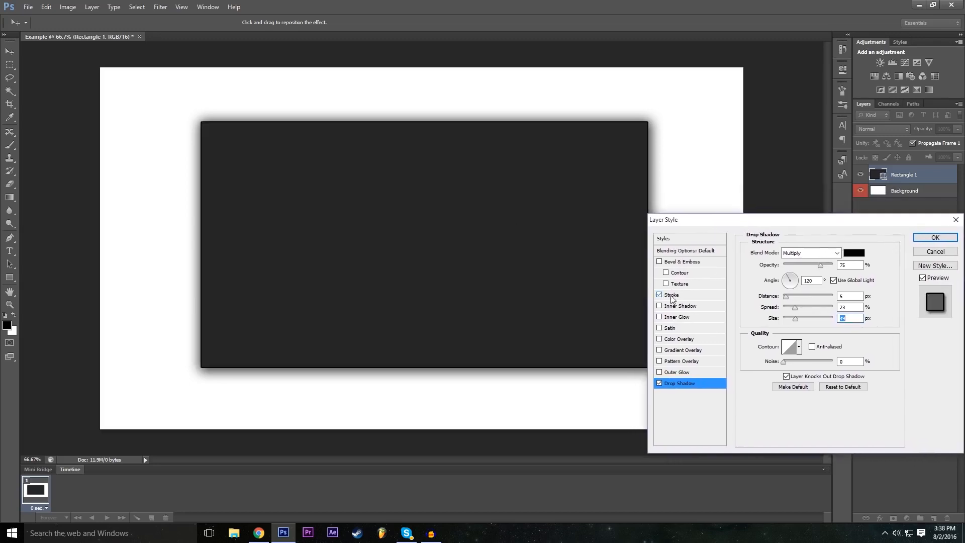
{"action": "left_click", "coordinate": [682, 297]}
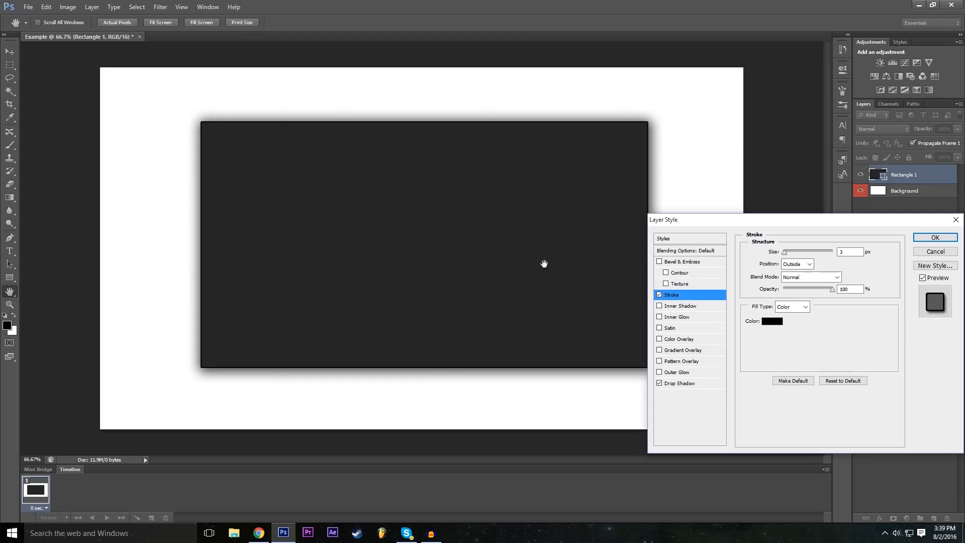
{"action": "left_click_drag", "start_coordinate": [765, 222], "coordinate": [757, 222]}
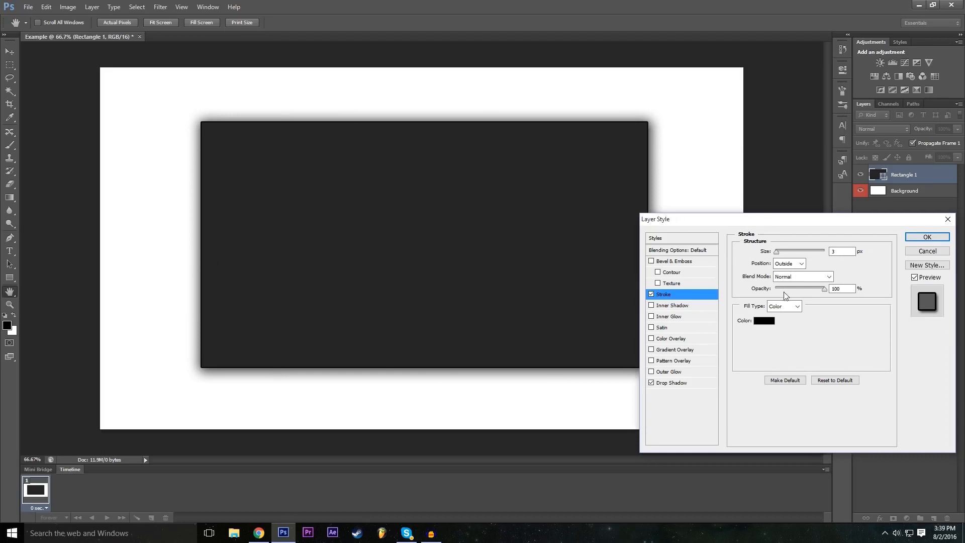
{"action": "left_click", "coordinate": [764, 321]}
{"action": "left_click_drag", "start_coordinate": [389, 212], "coordinate": [404, 174]}
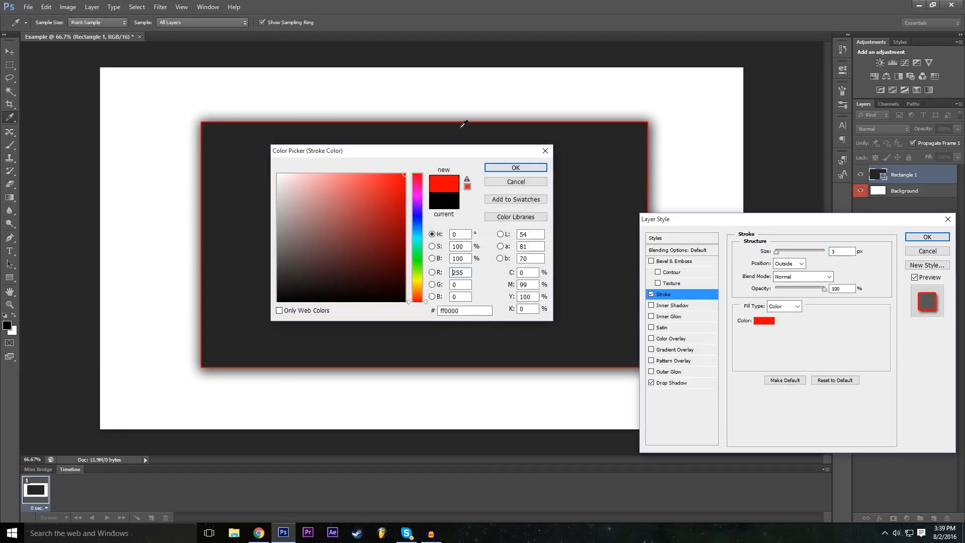
{"action": "left_click", "coordinate": [515, 169]}
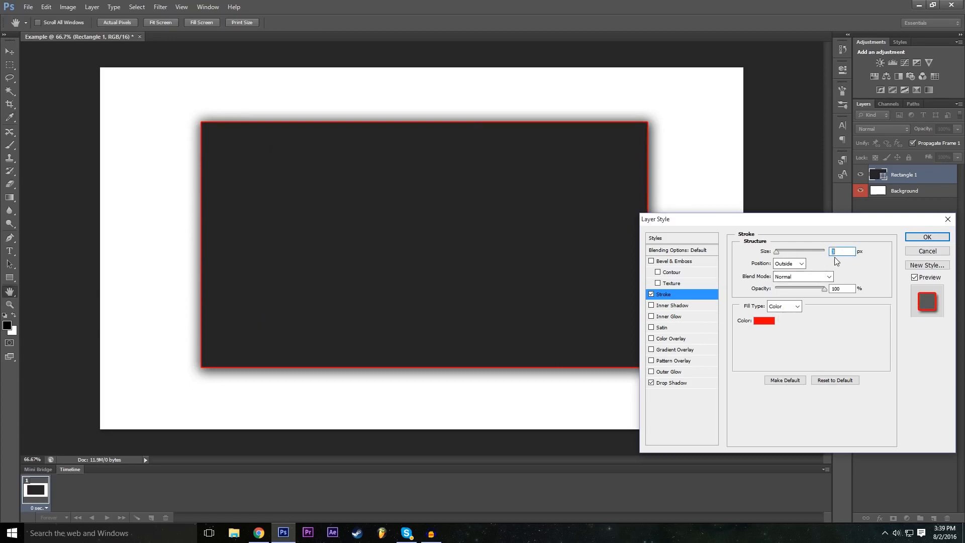
Step: Thicken the red stroke and set its size to 10 px
{"action": "left_click_drag", "start_coordinate": [777, 256], "coordinate": [783, 256]}
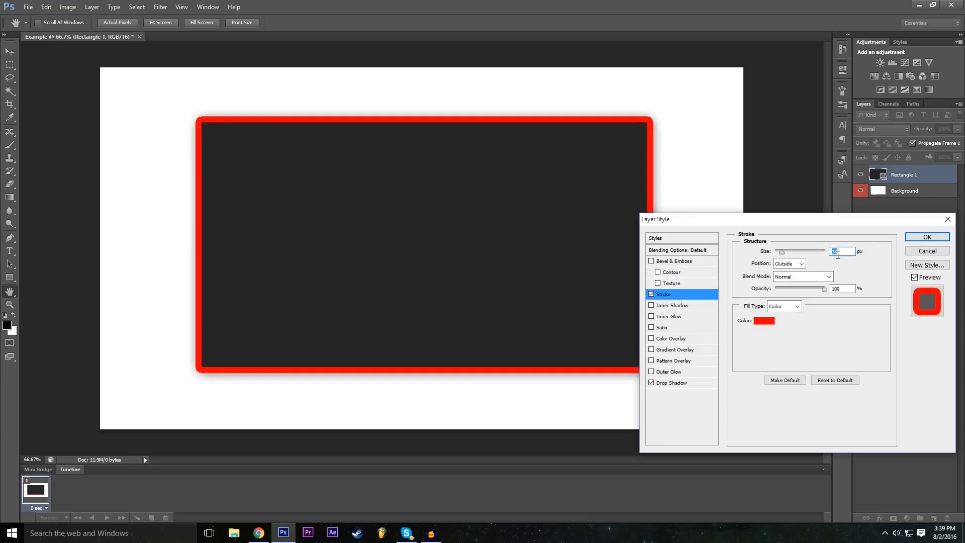
{"action": "double_click", "coordinate": [844, 254]}
{"action": "type", "text": "10"}
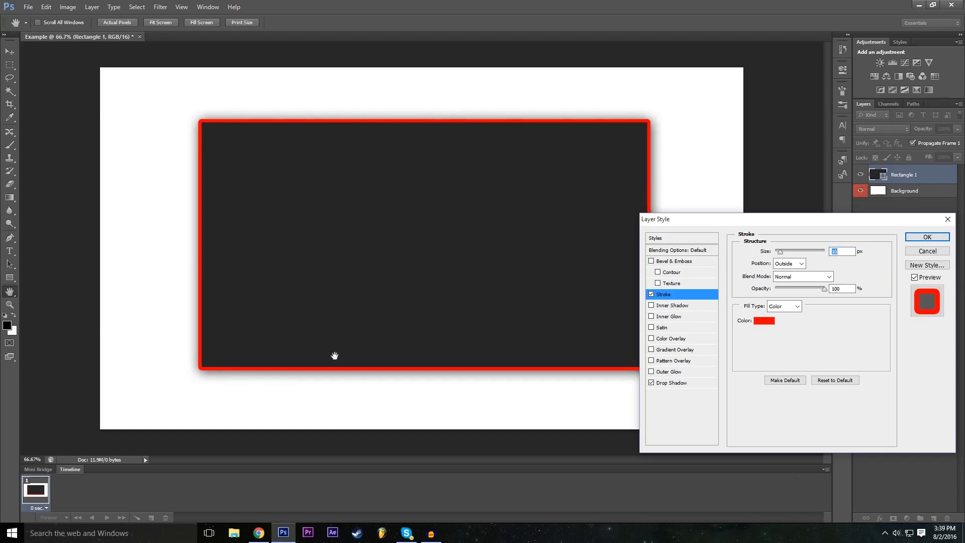
Step: Add a Bevel & Emboss effect to the rectangle with 286% depth and an increased size
{"action": "left_click", "coordinate": [652, 261]}
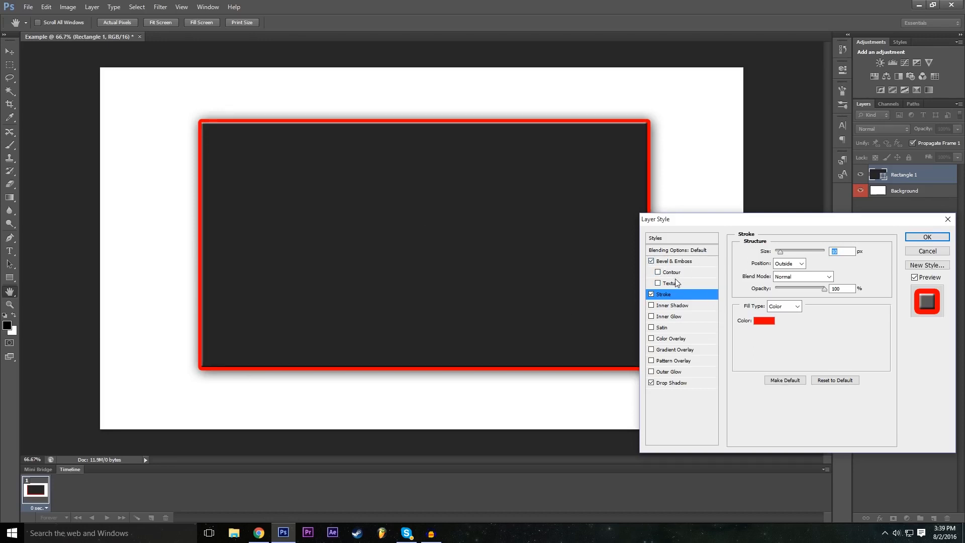
{"action": "left_click", "coordinate": [674, 261]}
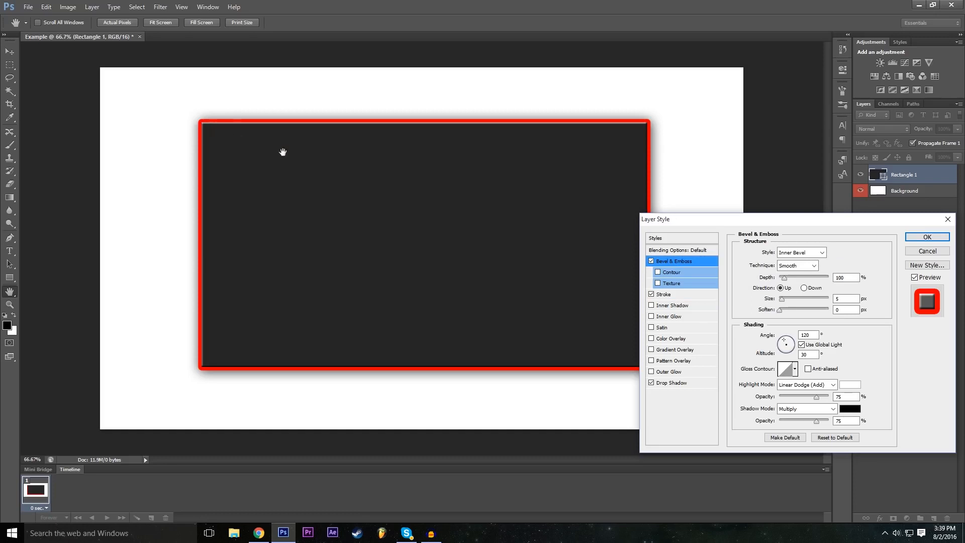
{"action": "left_click", "coordinate": [651, 262]}
{"action": "left_click", "coordinate": [651, 262]}
{"action": "type", "text": "1"}
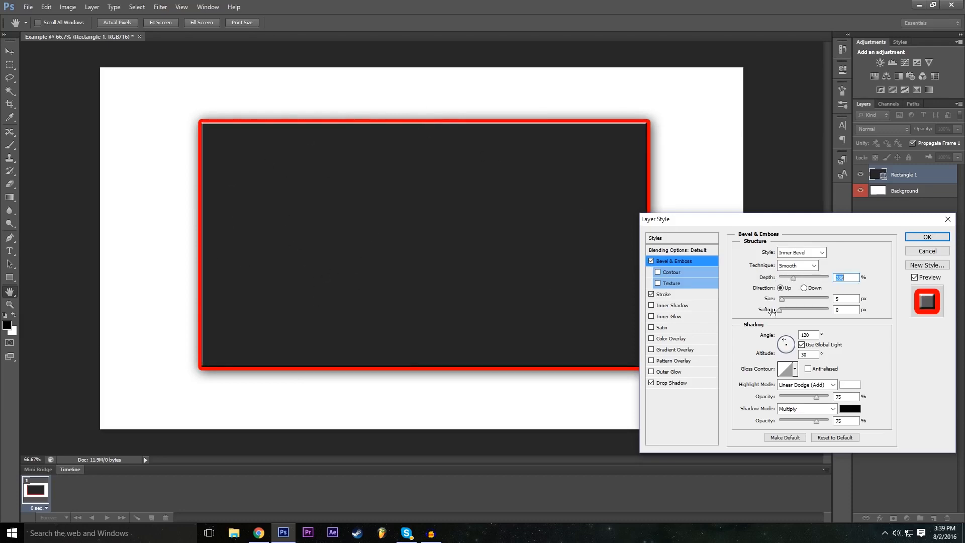
{"action": "mouse_move", "coordinate": [788, 301]}
{"action": "left_mouse_down"}
{"action": "mouse_move", "coordinate": [808, 302]}
{"action": "mouse_move", "coordinate": [788, 313]}
{"action": "left_mouse_up"}
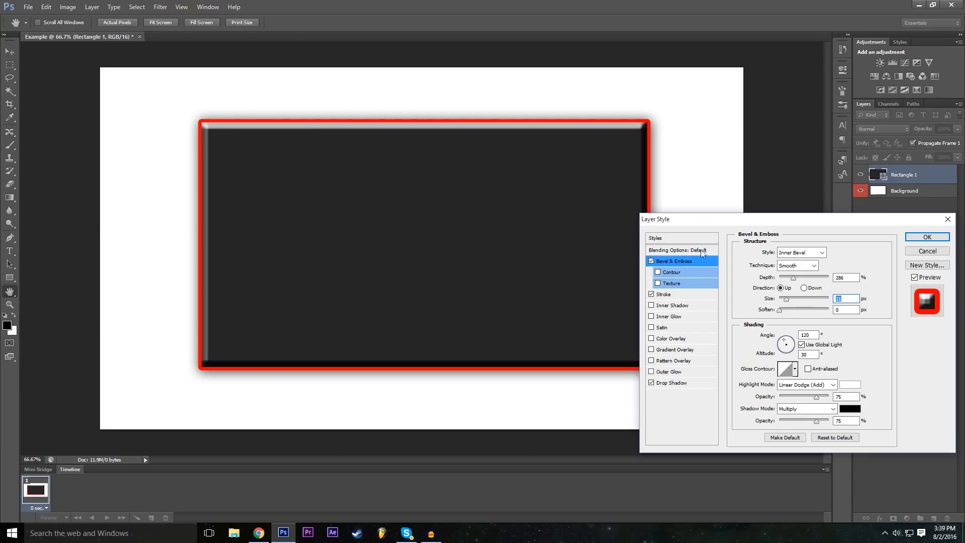
Step: Add a Pattern Overlay to the rectangle and try the preset patterns on it one after another
{"action": "left_click", "coordinate": [654, 362]}
{"action": "left_click", "coordinate": [797, 292]}
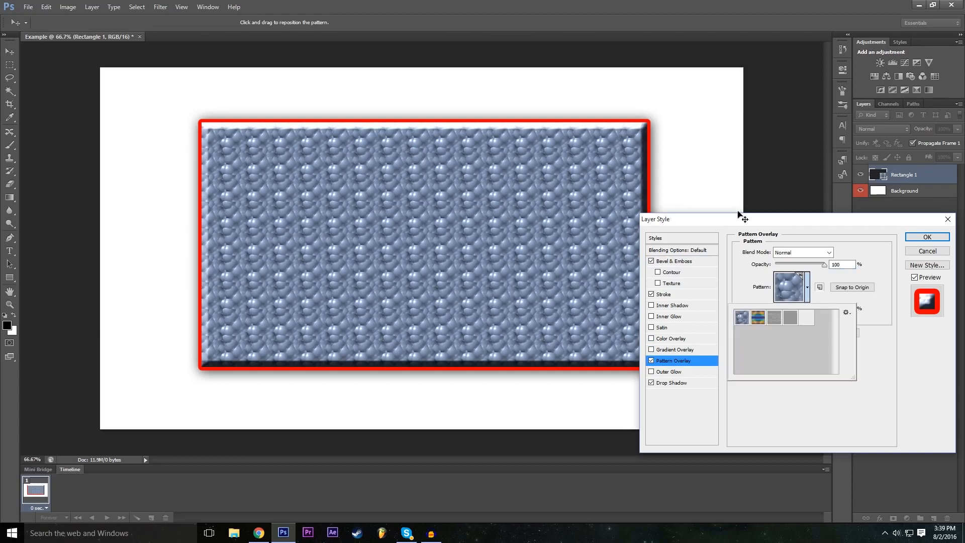
{"action": "left_click", "coordinate": [762, 319]}
{"action": "left_click", "coordinate": [774, 317]}
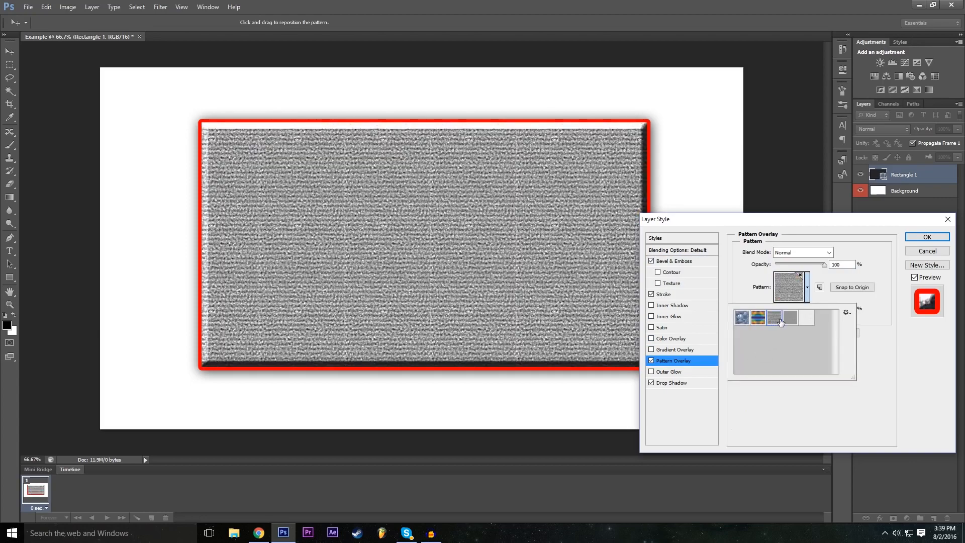
{"action": "left_click", "coordinate": [791, 317]}
{"action": "left_click", "coordinate": [807, 318]}
{"action": "left_click", "coordinate": [796, 322]}
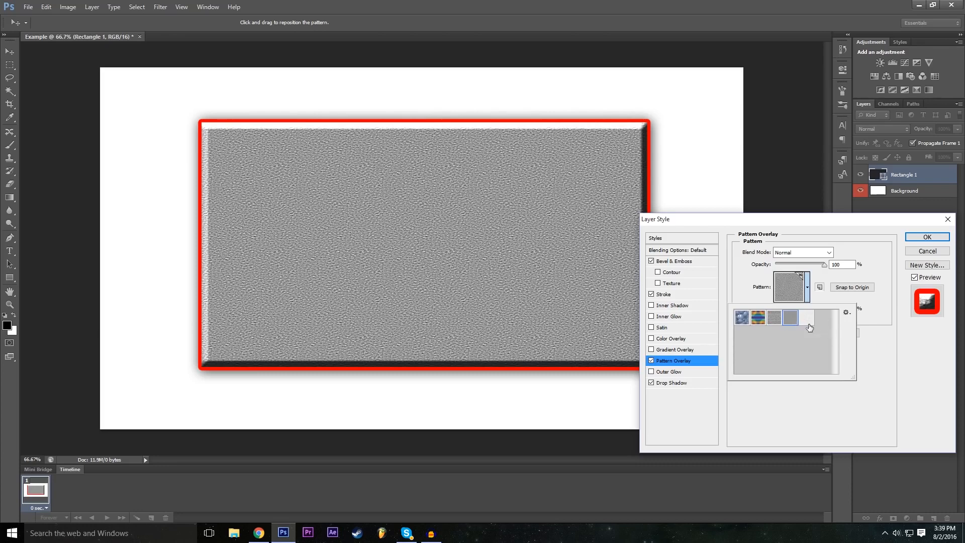
{"action": "left_click", "coordinate": [808, 322]}
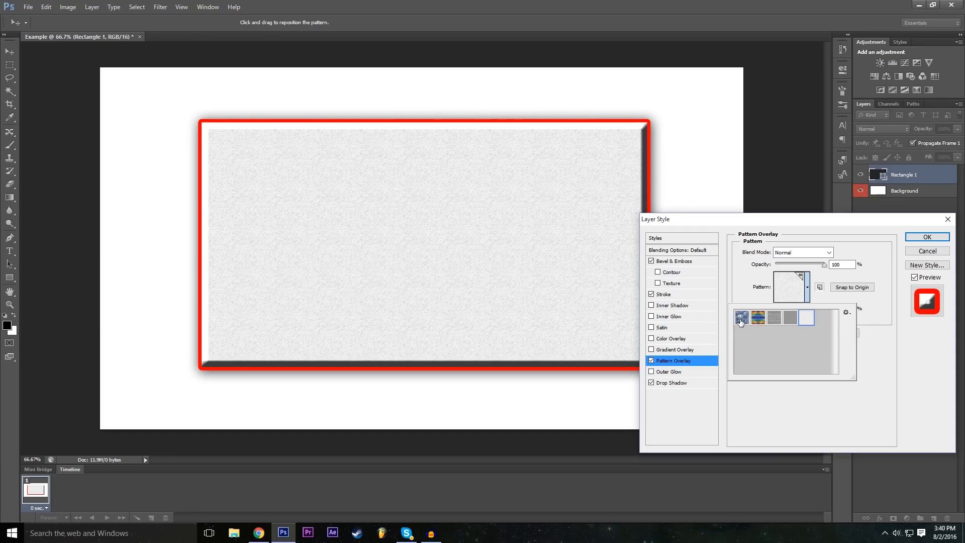
Step: Apply the third preset, the coarse grey woven pattern, to the overlay and compare the rectangle with the overlay off and on
{"action": "left_click", "coordinate": [741, 323]}
{"action": "left_click", "coordinate": [758, 324]}
{"action": "left_click", "coordinate": [775, 323]}
{"action": "left_click", "coordinate": [792, 322]}
{"action": "left_click", "coordinate": [776, 321]}
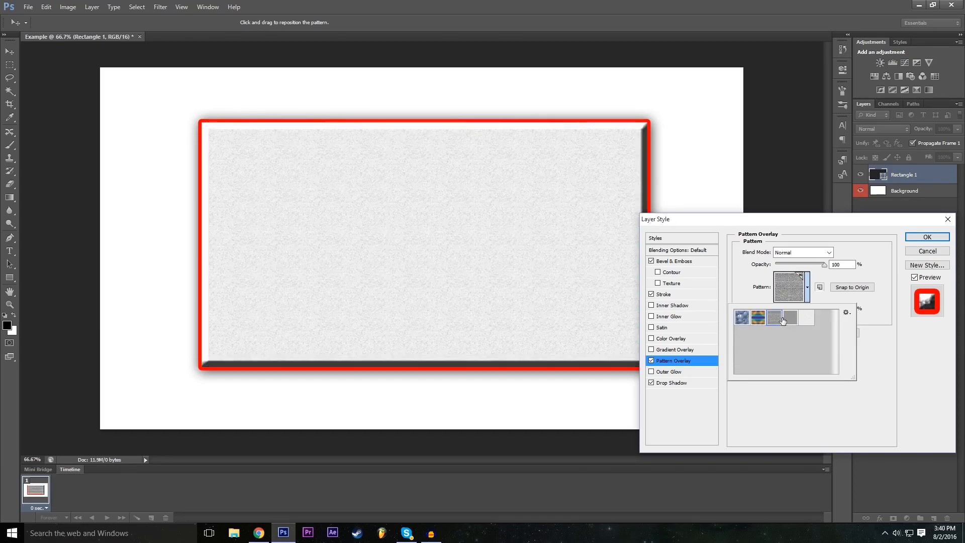
{"action": "left_click", "coordinate": [777, 385]}
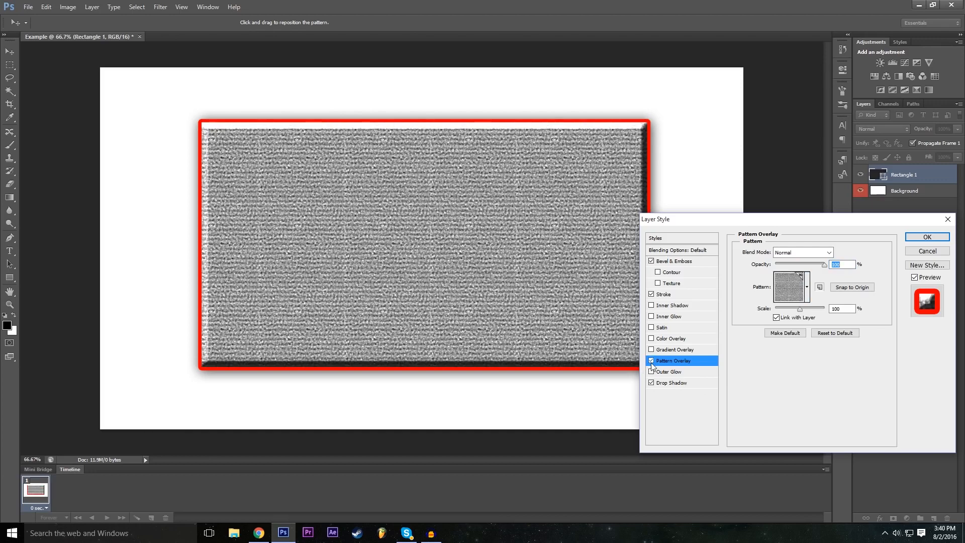
{"action": "left_click", "coordinate": [651, 362]}
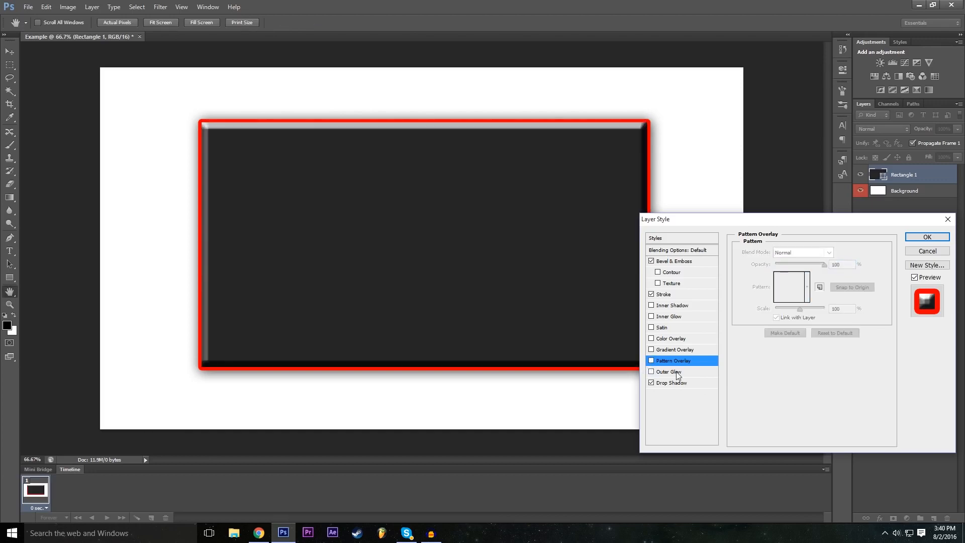
{"action": "left_click", "coordinate": [653, 362]}
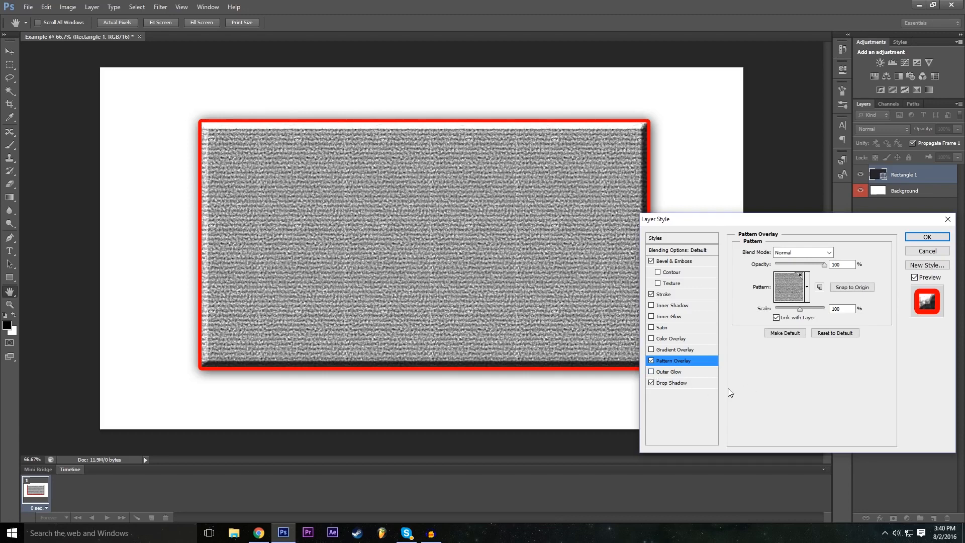
Step: Add a red Outer Glow to the rectangle with a size of 59 px and a spread of 24%
{"action": "left_click", "coordinate": [669, 372]}
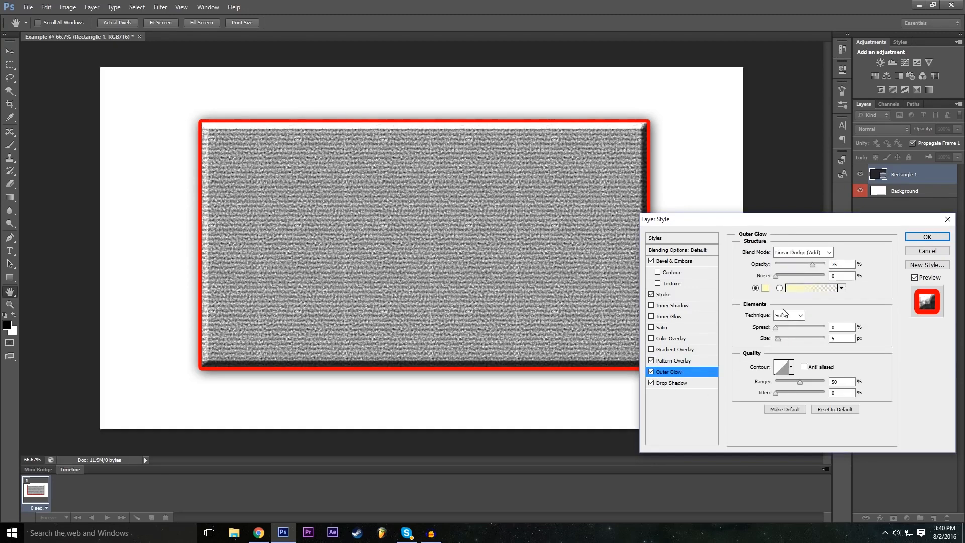
{"action": "left_click_drag", "start_coordinate": [783, 340], "coordinate": [793, 341]}
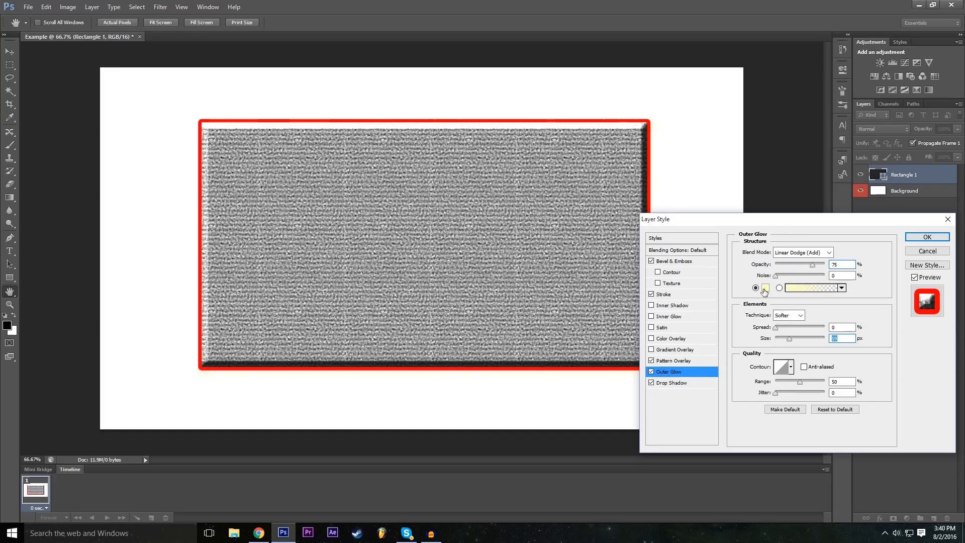
{"action": "left_click", "coordinate": [766, 287]}
{"action": "left_click_drag", "start_coordinate": [416, 184], "coordinate": [417, 174]}
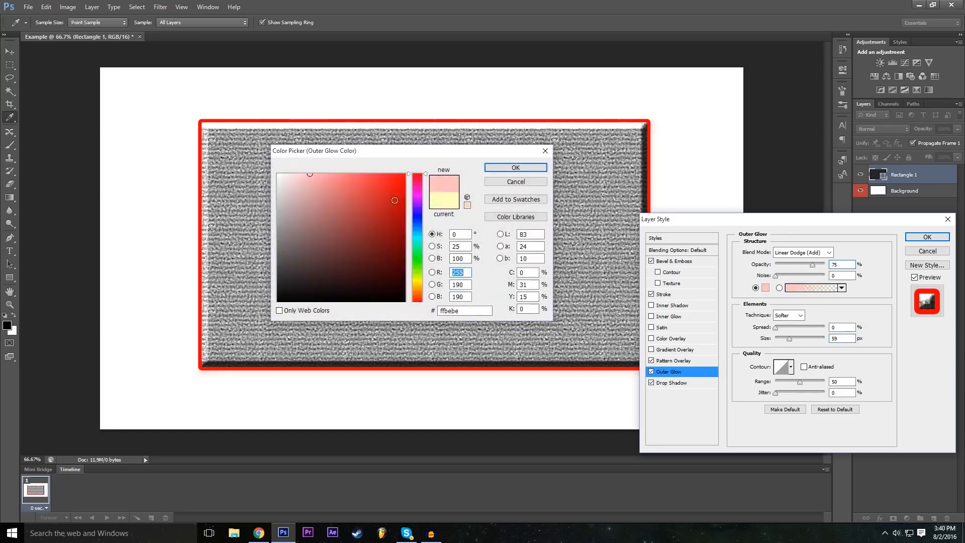
{"action": "left_click", "coordinate": [405, 174]}
{"action": "left_click", "coordinate": [497, 168]}
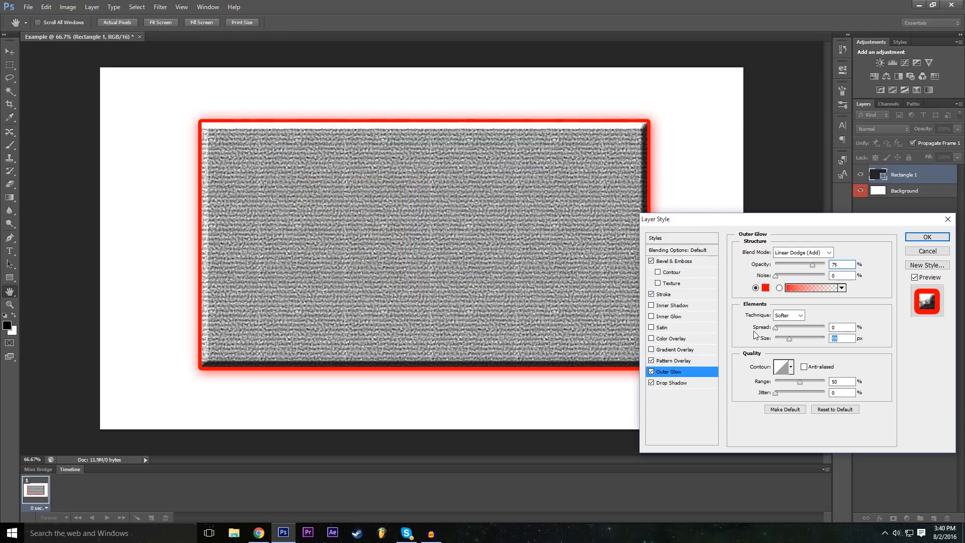
{"action": "left_click_drag", "start_coordinate": [785, 328], "coordinate": [787, 330]}
Step: Try a Color Overlay on the rectangle in green (06ff00), then cancel the colour change and turn the overlay off
{"action": "left_click", "coordinate": [651, 339]}
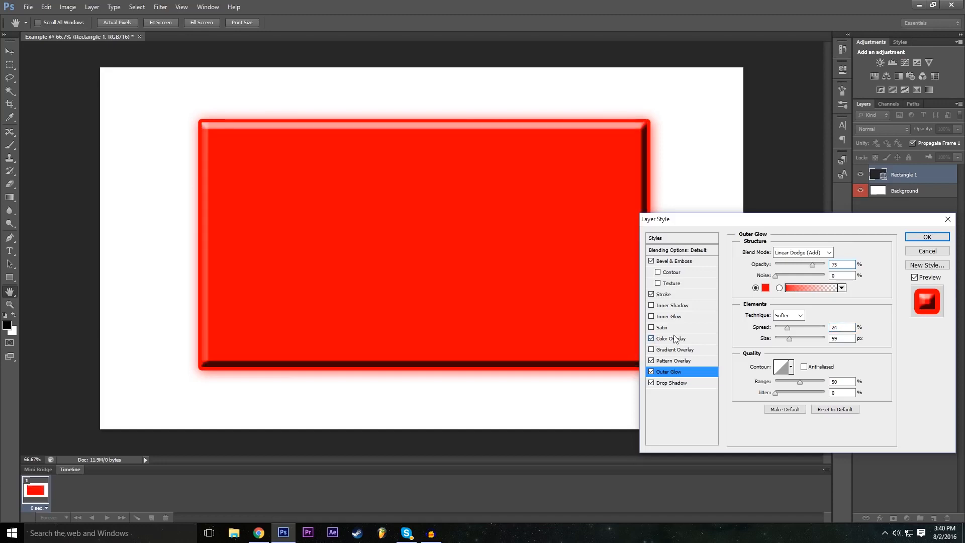
{"action": "left_click", "coordinate": [681, 340]}
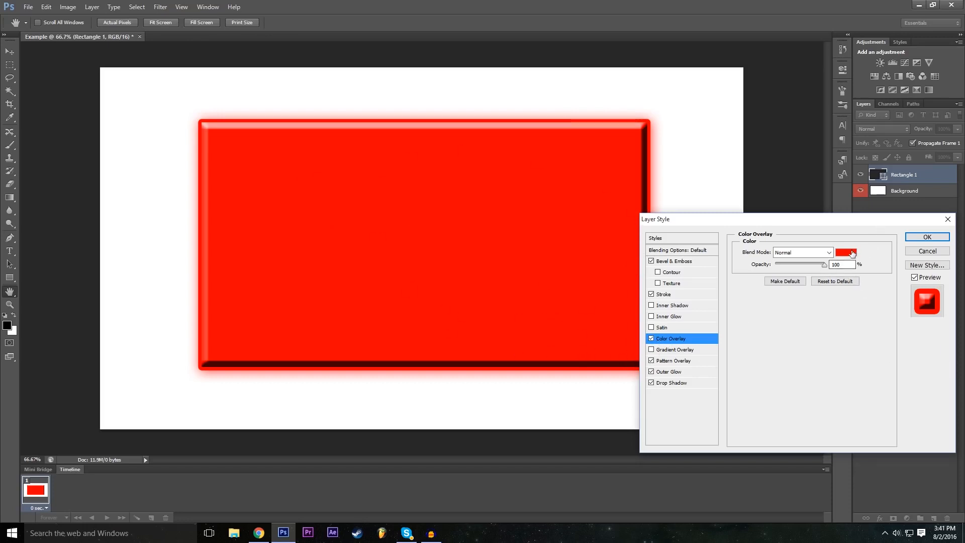
{"action": "left_click", "coordinate": [846, 252]}
{"action": "left_click_drag", "start_coordinate": [394, 188], "coordinate": [280, 269]}
{"action": "left_click_drag", "start_coordinate": [417, 282], "coordinate": [417, 259]}
{"action": "left_click", "coordinate": [407, 201]}
{"action": "left_click", "coordinate": [404, 174]}
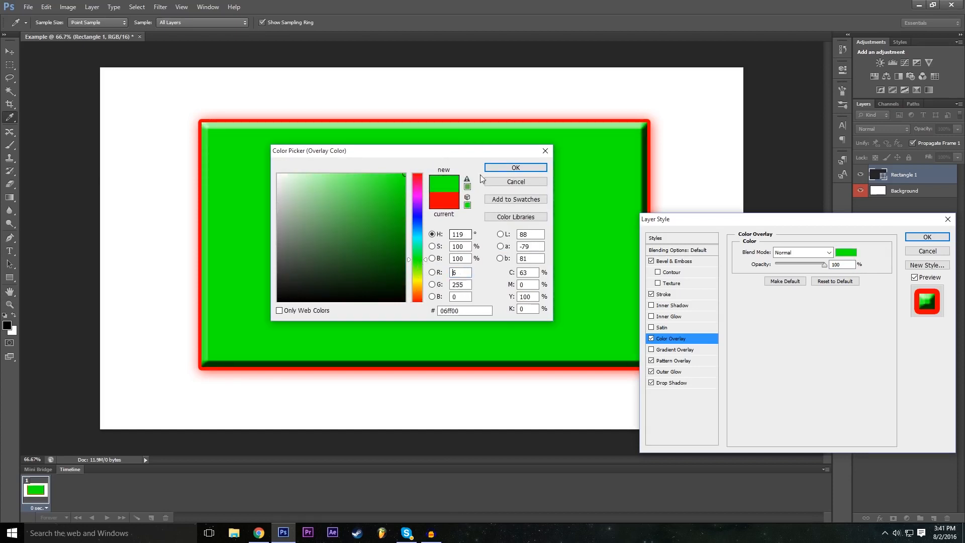
{"action": "left_click", "coordinate": [516, 182]}
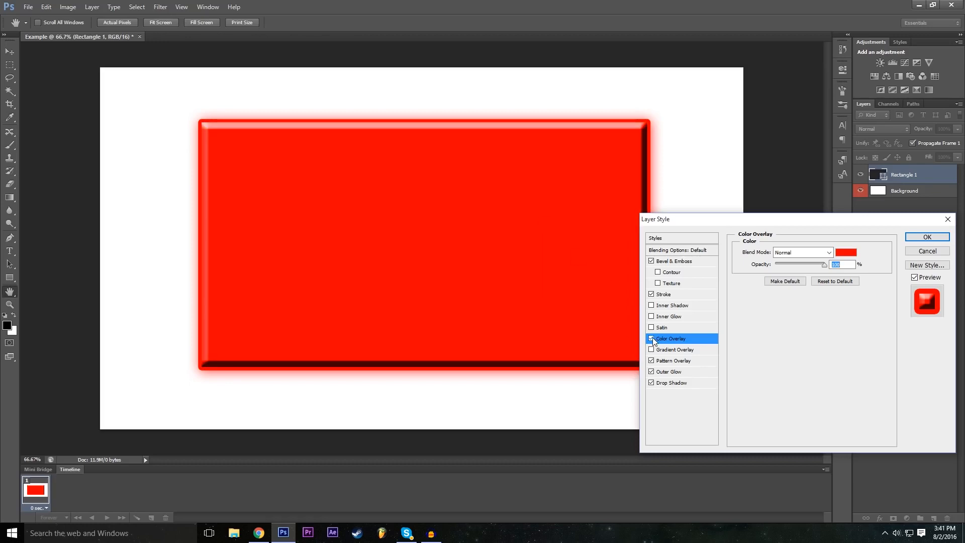
{"action": "left_click", "coordinate": [652, 338]}
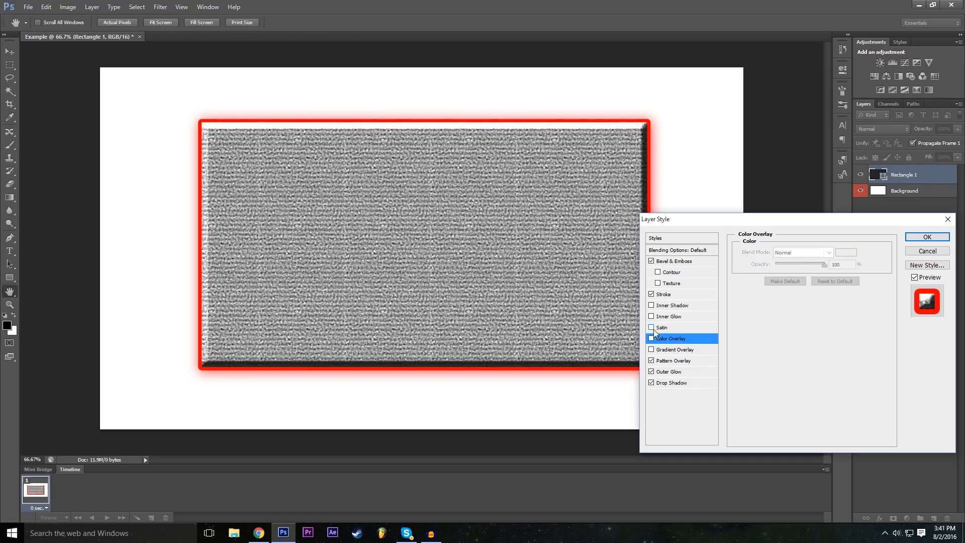
Step: Preview the Satin and Inner Shadow effects on the rectangle and turn both off again
{"action": "left_click", "coordinate": [651, 328]}
{"action": "left_click", "coordinate": [648, 329]}
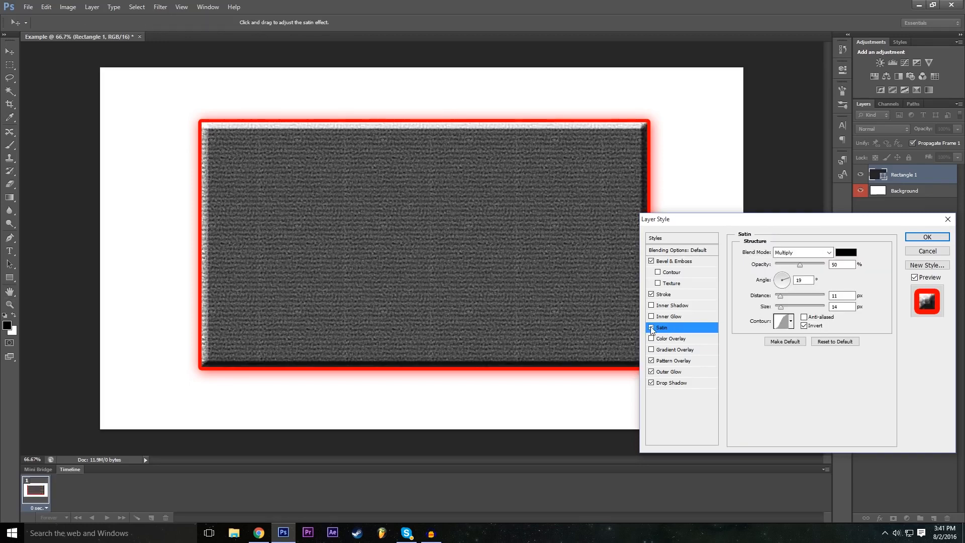
{"action": "left_click", "coordinate": [652, 329]}
{"action": "left_click", "coordinate": [652, 328]}
{"action": "left_click", "coordinate": [652, 328]}
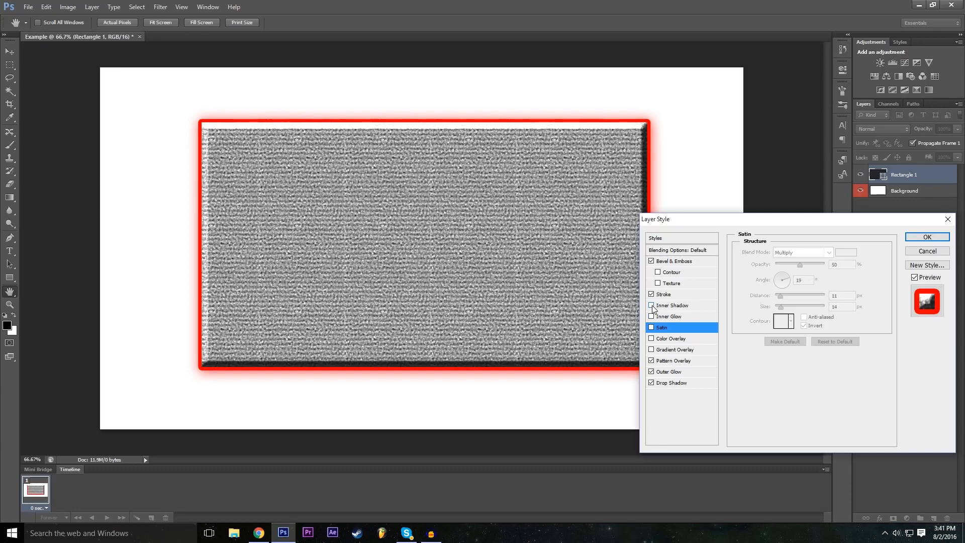
{"action": "left_click", "coordinate": [652, 306]}
{"action": "left_click", "coordinate": [652, 306]}
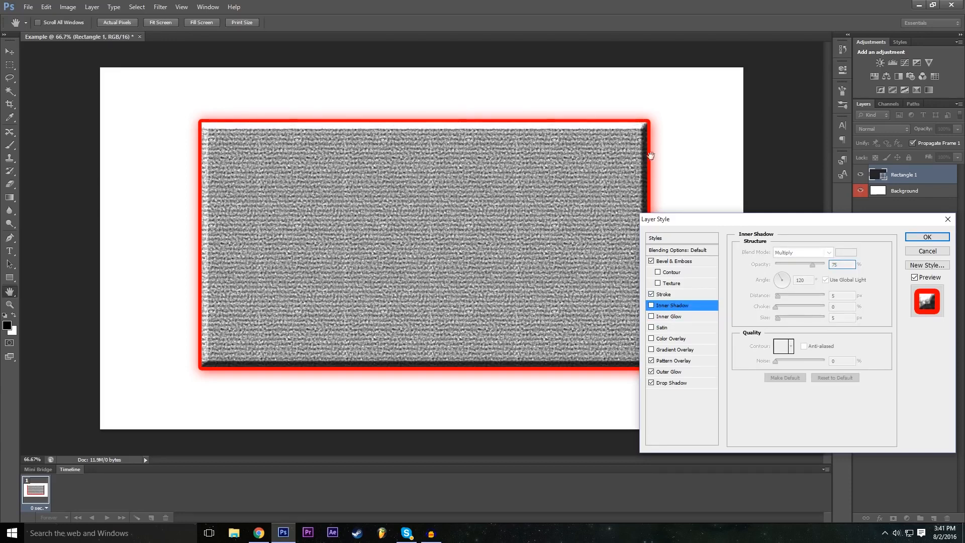
Step: Add an Inner Glow and a linear Gradient Overlay to the rectangle
{"action": "left_click", "coordinate": [691, 317]}
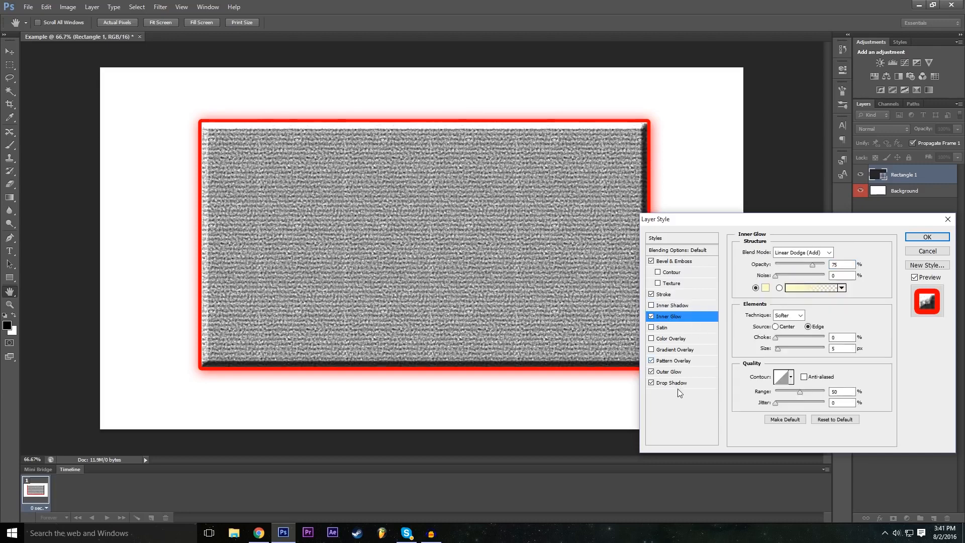
{"action": "left_click", "coordinate": [680, 375]}
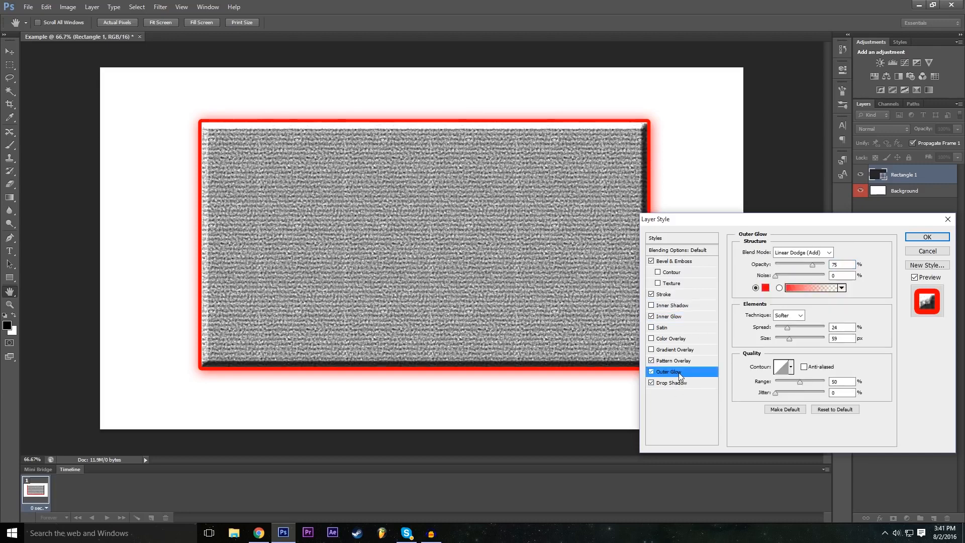
{"action": "left_click", "coordinate": [652, 350]}
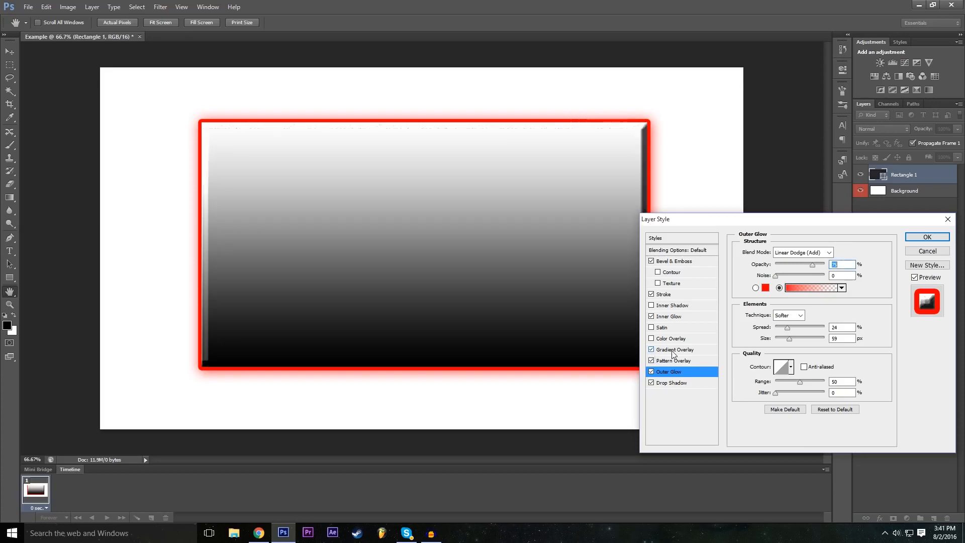
{"action": "left_click", "coordinate": [653, 350]}
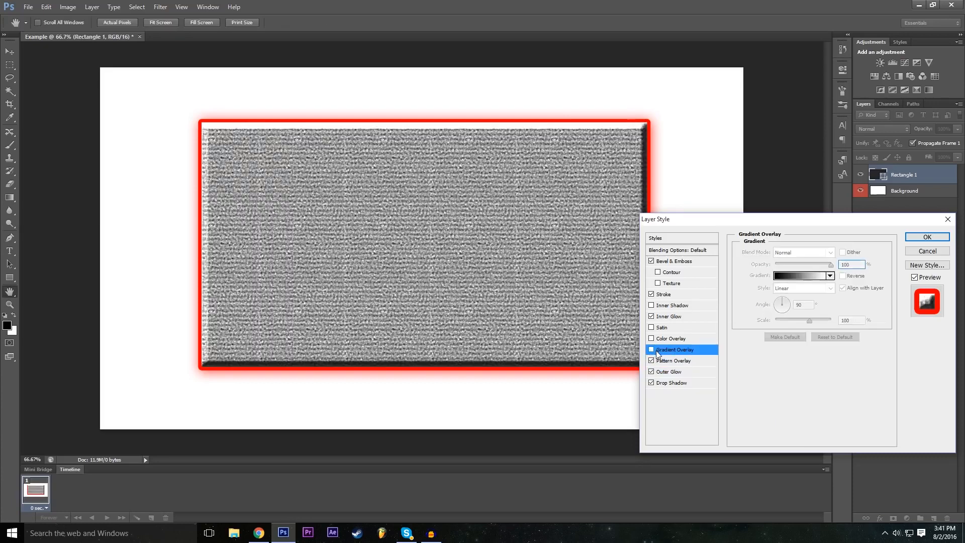
{"action": "left_click", "coordinate": [653, 350]}
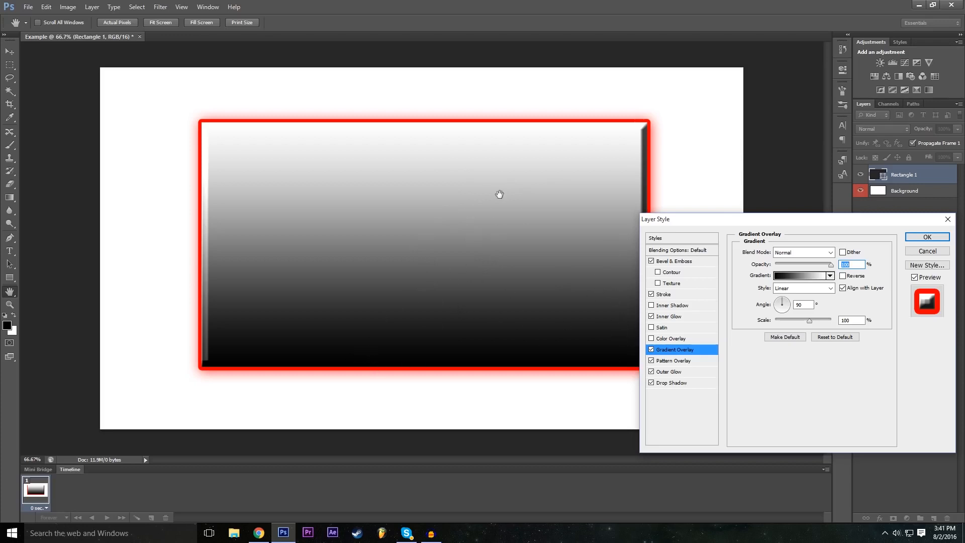
Step: Try several gradient presets for the overlay, including Transparent Stripes and Blue, Red, Yellow, and choose Orange, Yellow, Orange
{"action": "left_click", "coordinate": [801, 274]}
{"action": "left_click", "coordinate": [690, 248]}
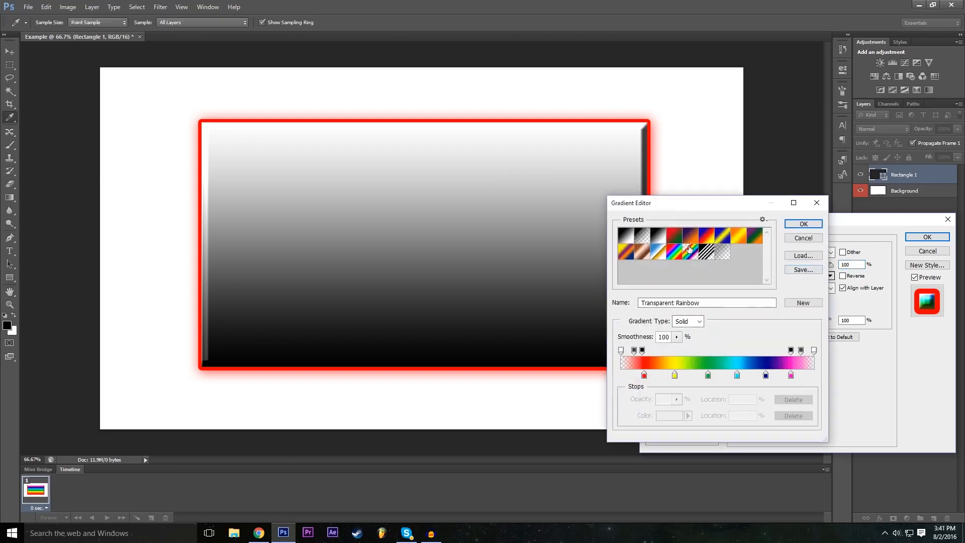
{"action": "left_click", "coordinate": [706, 254]}
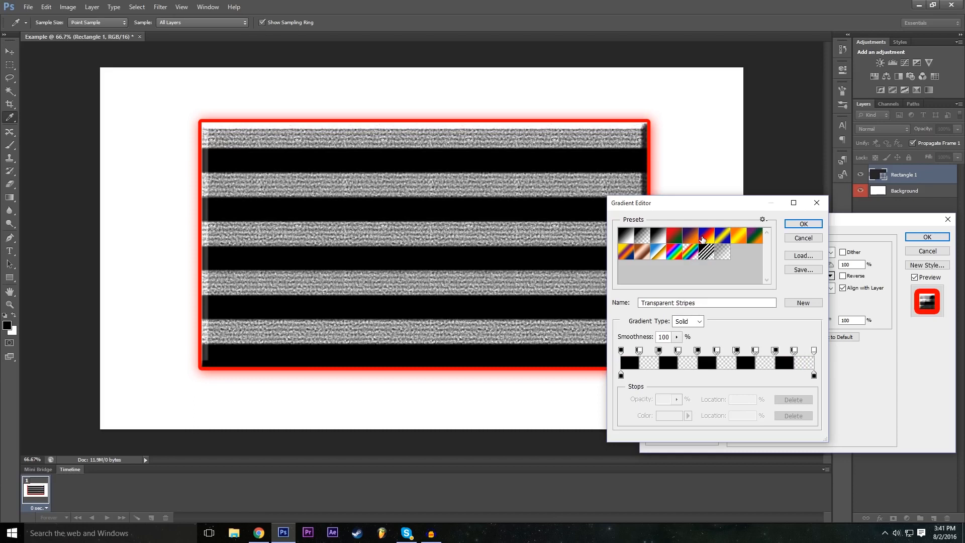
{"action": "left_click", "coordinate": [702, 239]}
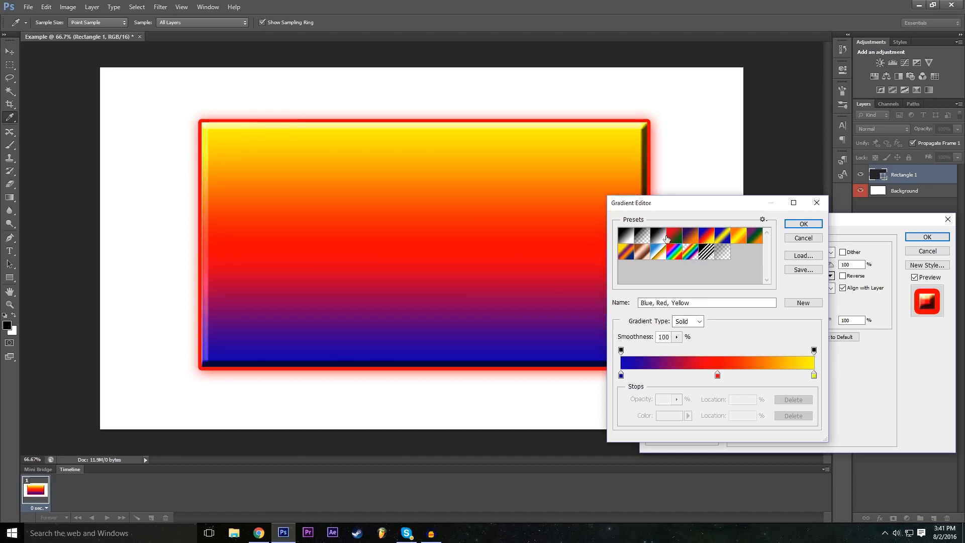
{"action": "left_click", "coordinate": [663, 238]}
{"action": "left_click", "coordinate": [722, 239]}
{"action": "left_click", "coordinate": [739, 240]}
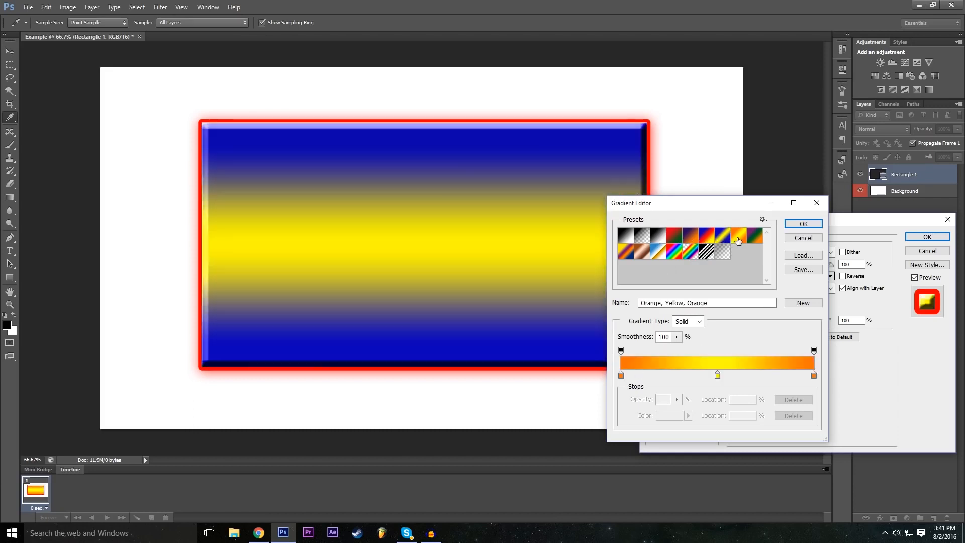
{"action": "left_click", "coordinate": [707, 238]}
{"action": "left_click", "coordinate": [724, 238]}
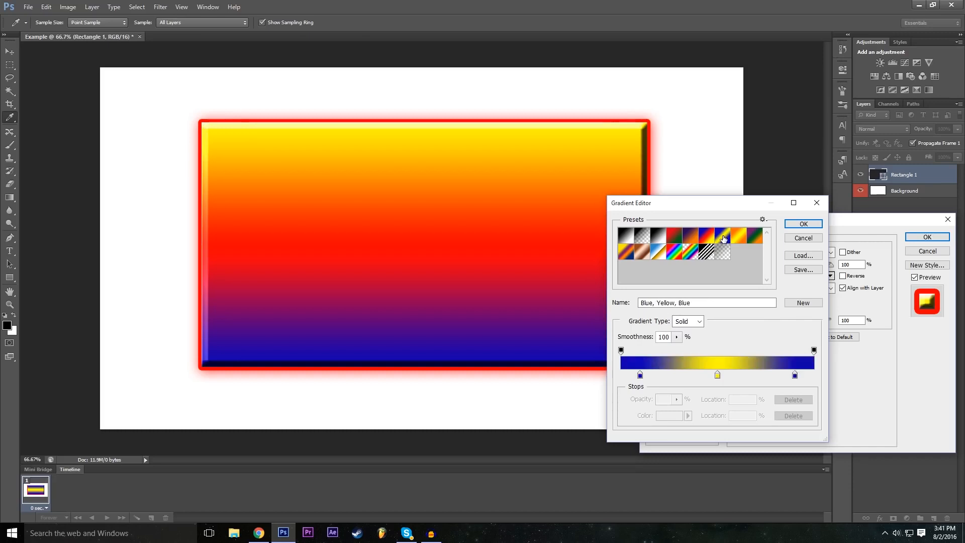
{"action": "left_click", "coordinate": [739, 237]}
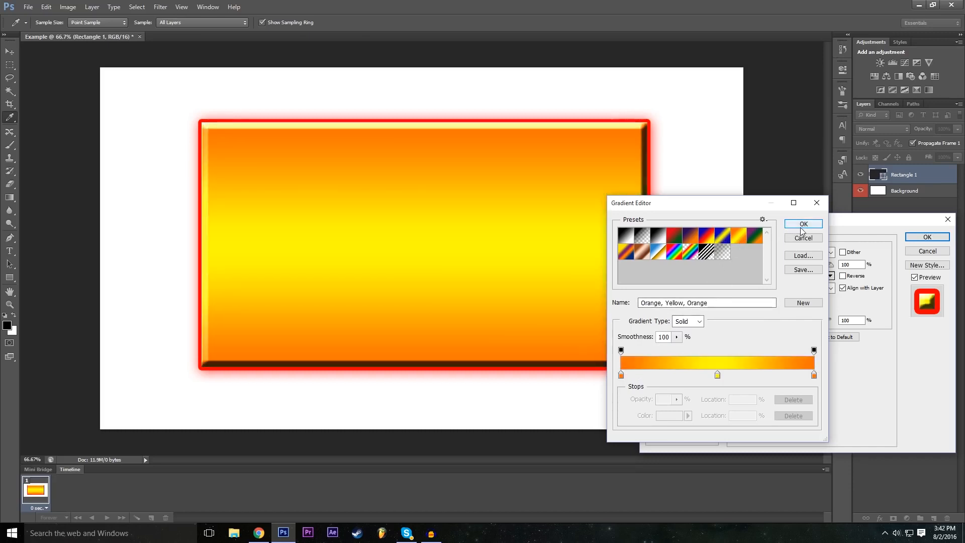
Step: Recolour the middle stop of the overlay gradient, trying several hues and settling on green (00ff1e), and accept the custom gradient
{"action": "left_click", "coordinate": [718, 375]}
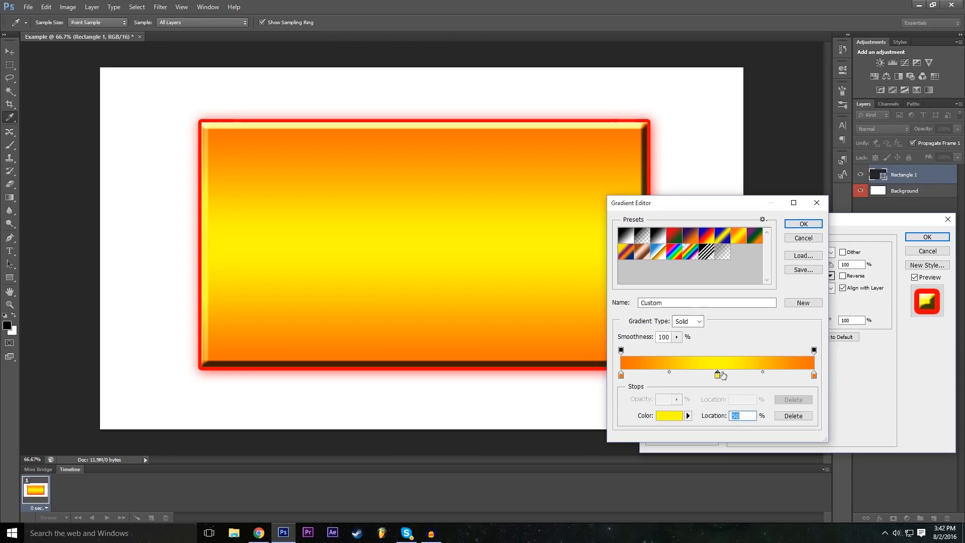
{"action": "double_click", "coordinate": [719, 376]}
{"action": "left_click_drag", "start_coordinate": [394, 214], "coordinate": [420, 186]}
{"action": "left_click", "coordinate": [418, 261]}
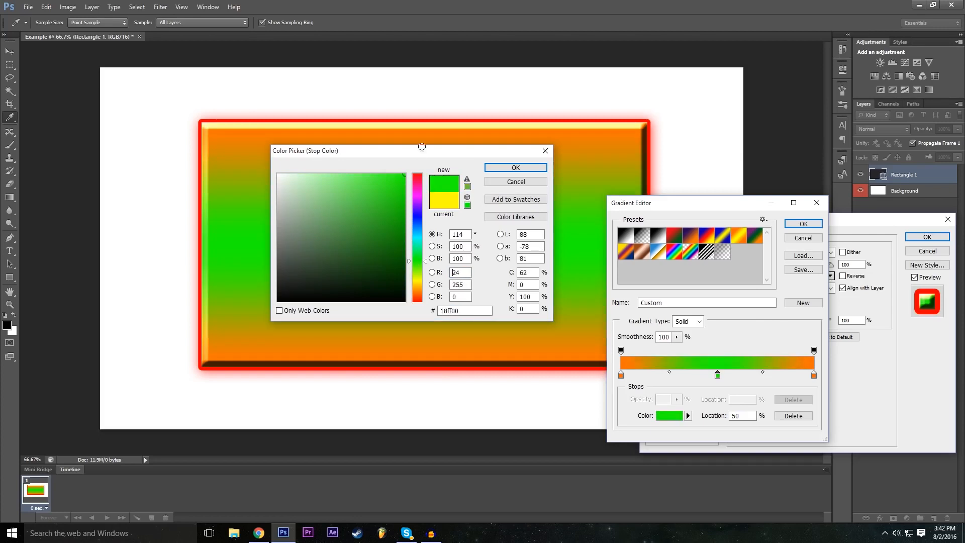
{"action": "left_click_drag", "start_coordinate": [422, 241], "coordinate": [419, 174]}
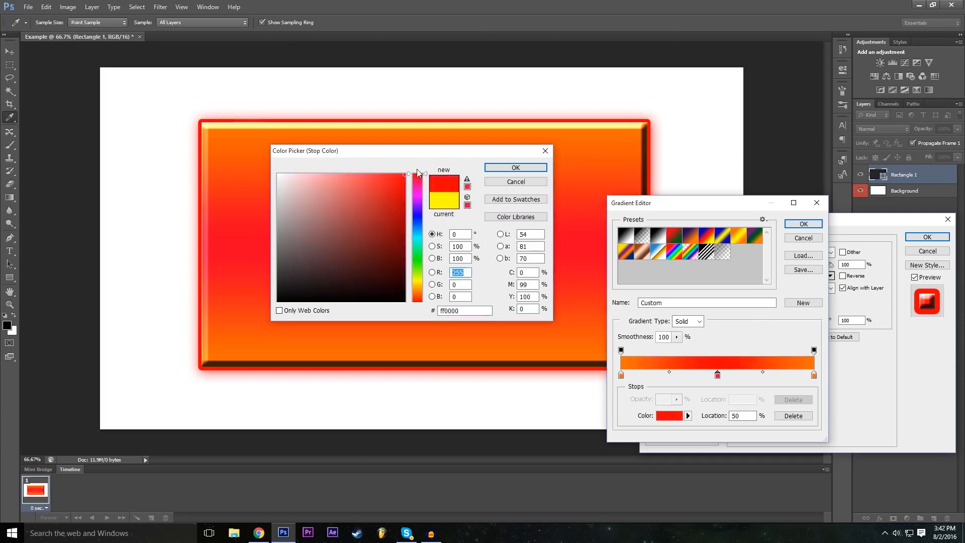
{"action": "left_click", "coordinate": [419, 284]}
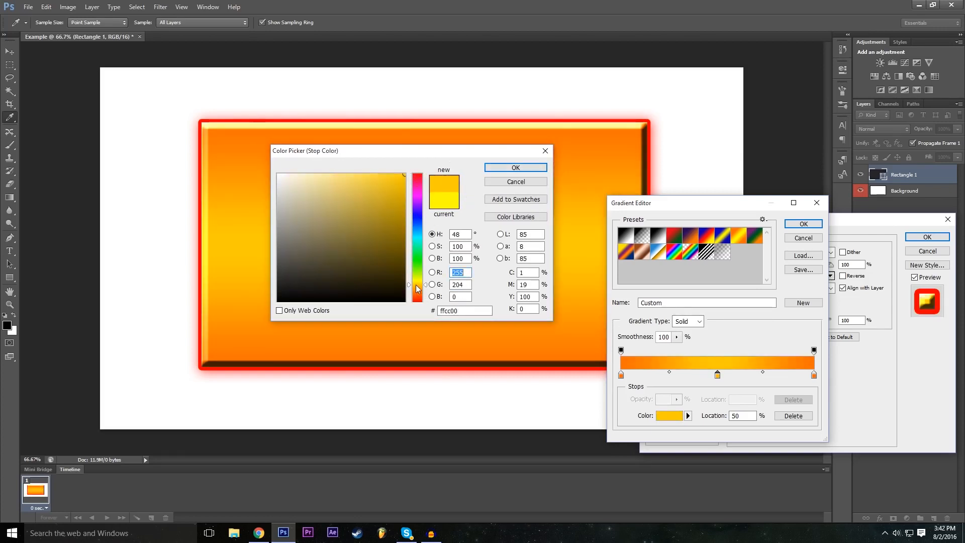
{"action": "left_click", "coordinate": [417, 247]}
{"action": "left_click_drag", "start_coordinate": [416, 250], "coordinate": [418, 260]}
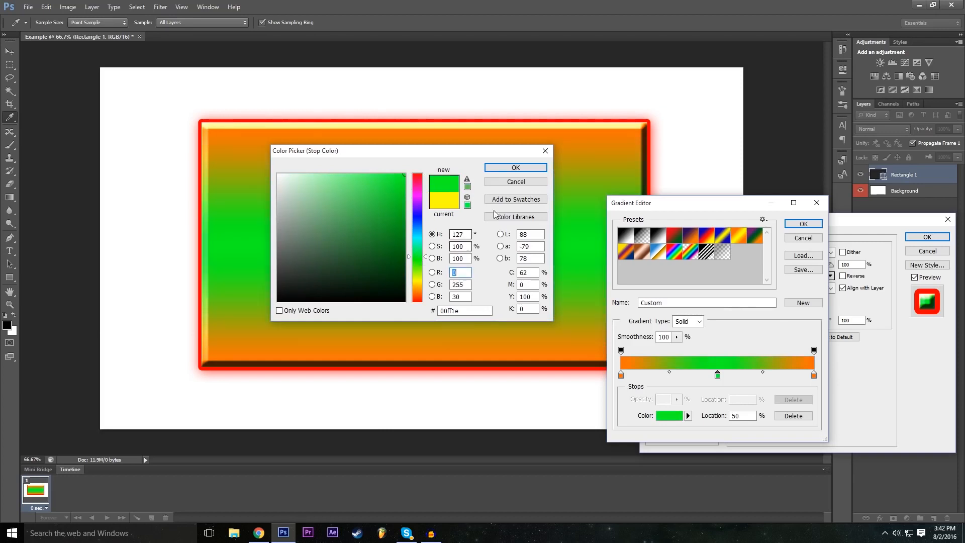
{"action": "left_click", "coordinate": [514, 168]}
{"action": "left_click", "coordinate": [803, 224]}
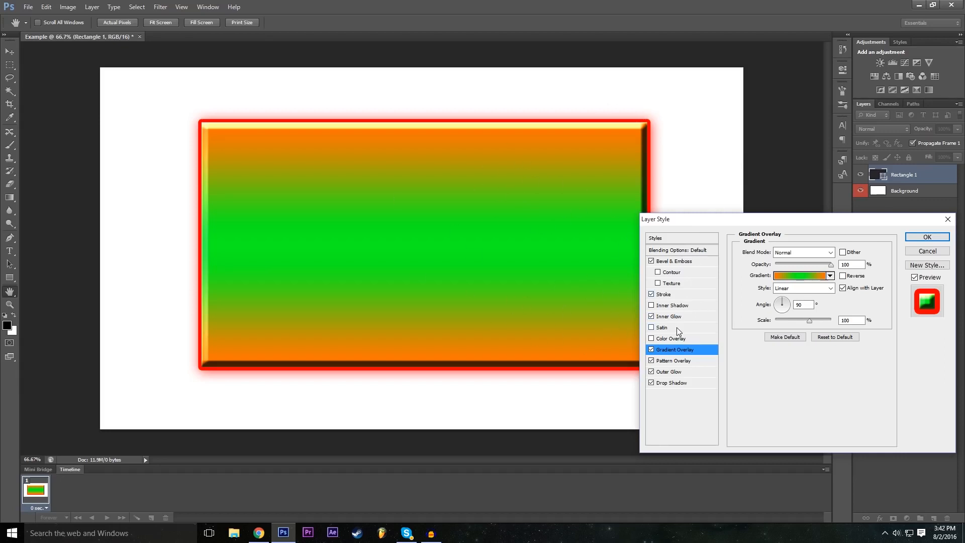
Step: Turn off the rectangle's Gradient Overlay and apply the remaining layer style effects
{"action": "left_click", "coordinate": [652, 350]}
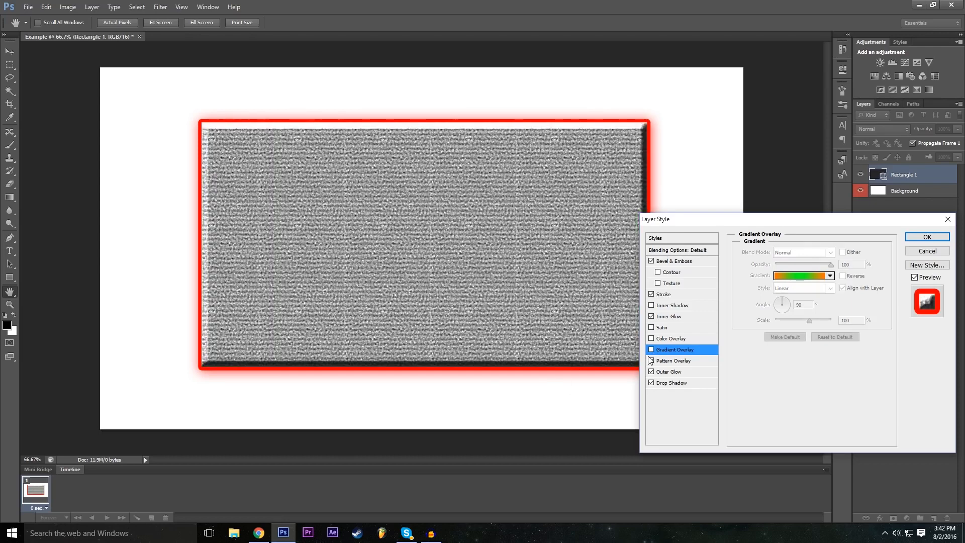
{"action": "left_click_drag", "start_coordinate": [772, 224], "coordinate": [385, 222]}
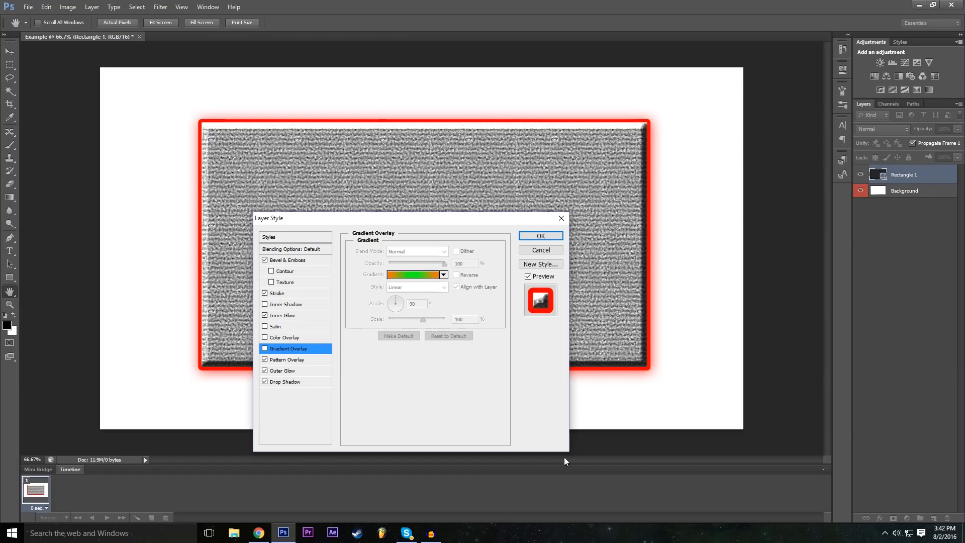
{"action": "left_click", "coordinate": [559, 239]}
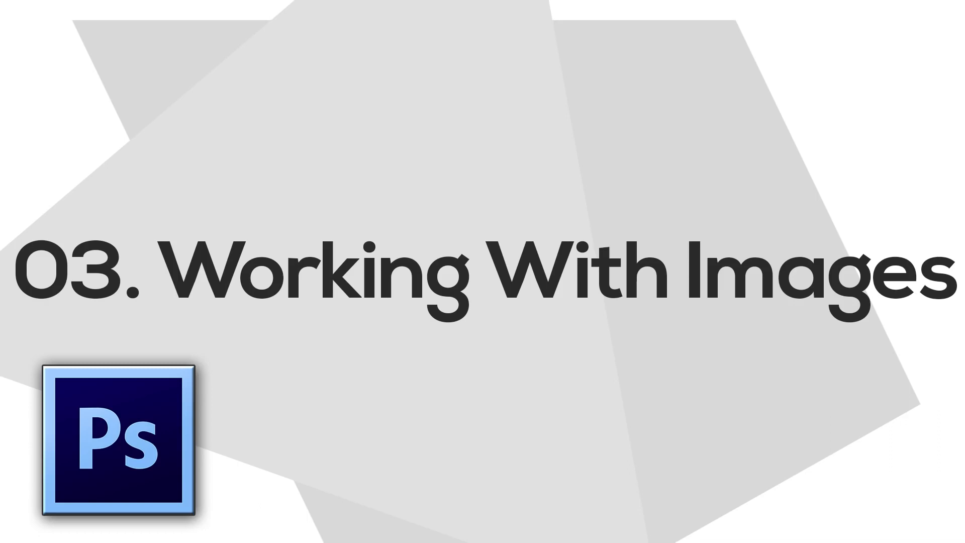
Step: Place the P1 image into the Example document, then cancel the placement
{"action": "left_click", "coordinate": [27, 6]}
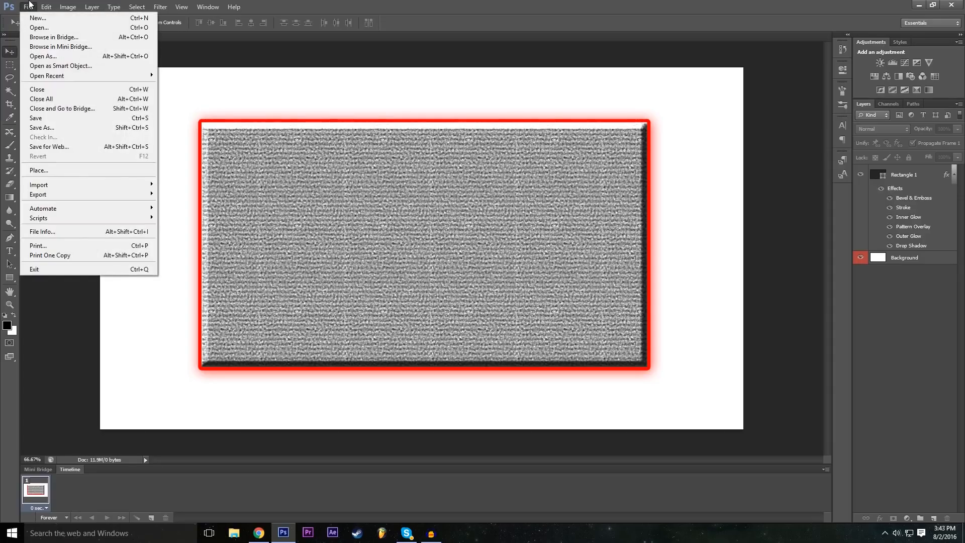
{"action": "left_click", "coordinate": [70, 172]}
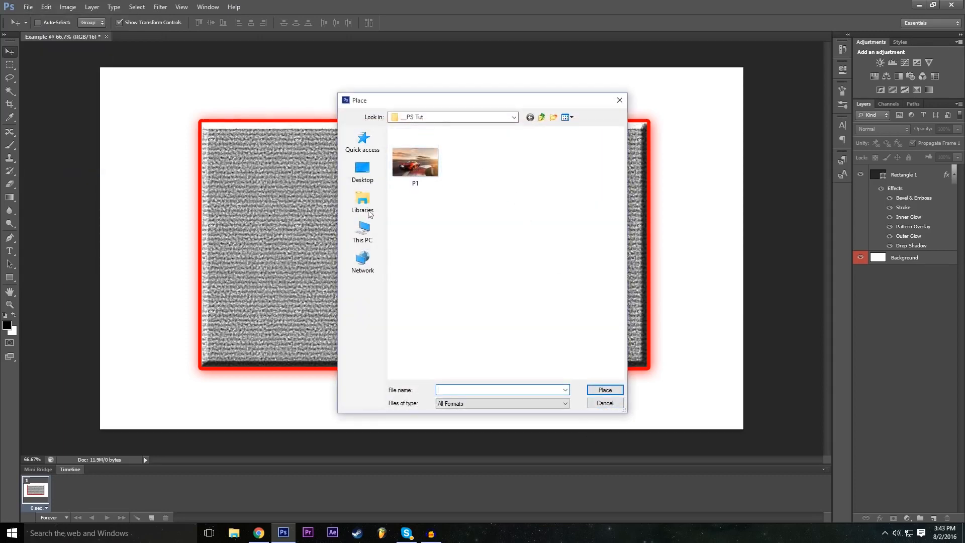
{"action": "left_click", "coordinate": [421, 166]}
{"action": "left_click", "coordinate": [604, 390]}
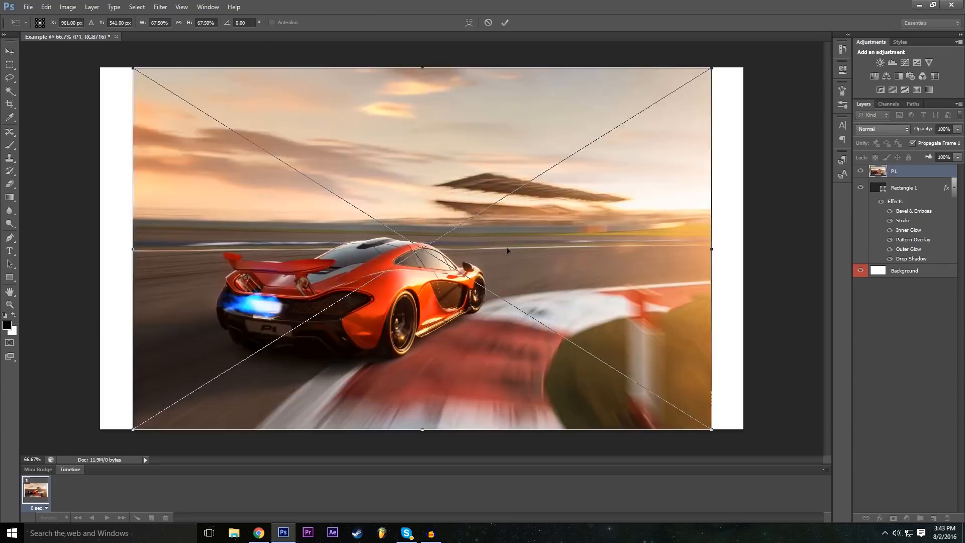
{"action": "left_click", "coordinate": [489, 23]}
Step: Open the P1 image as its own document
{"action": "left_click", "coordinate": [28, 7]}
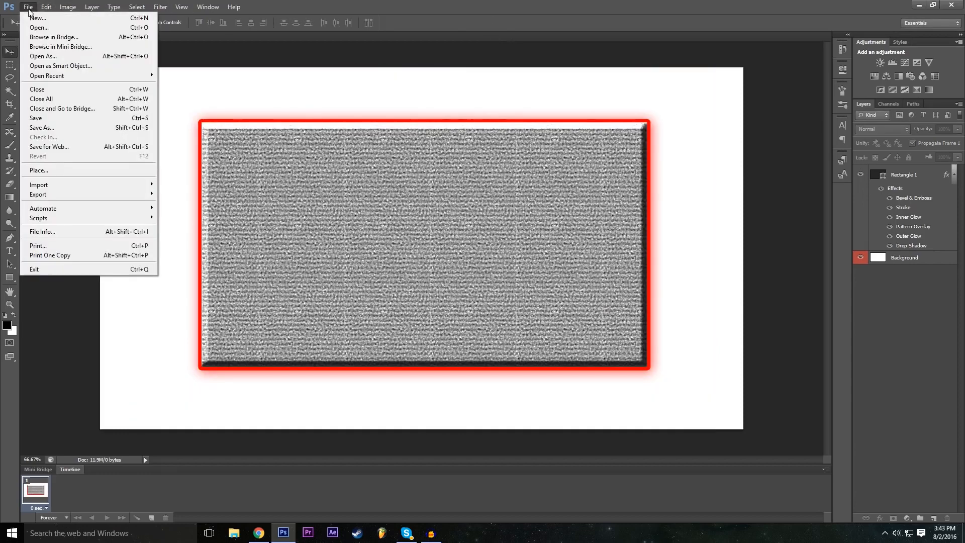
{"action": "left_click", "coordinate": [39, 27]}
{"action": "left_click", "coordinate": [413, 164]}
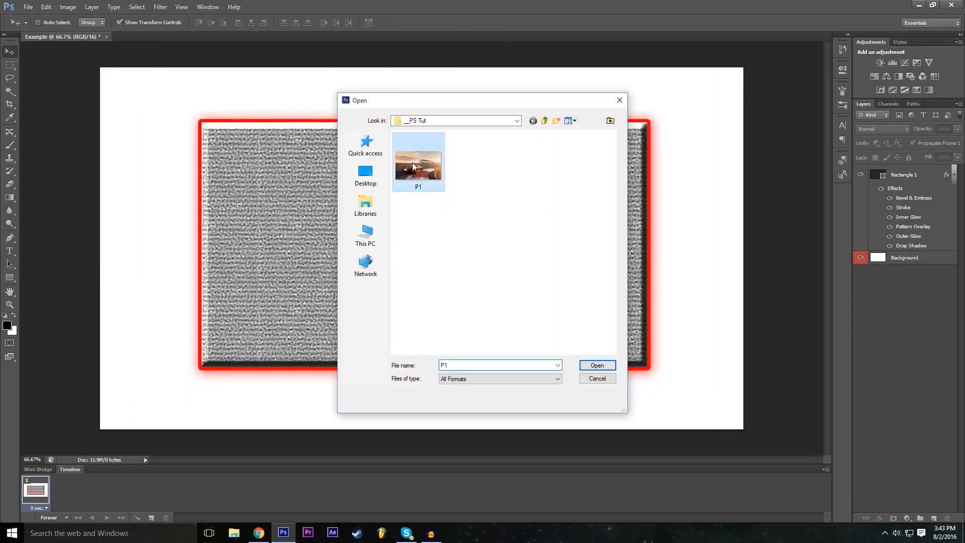
{"action": "left_click", "coordinate": [597, 365]}
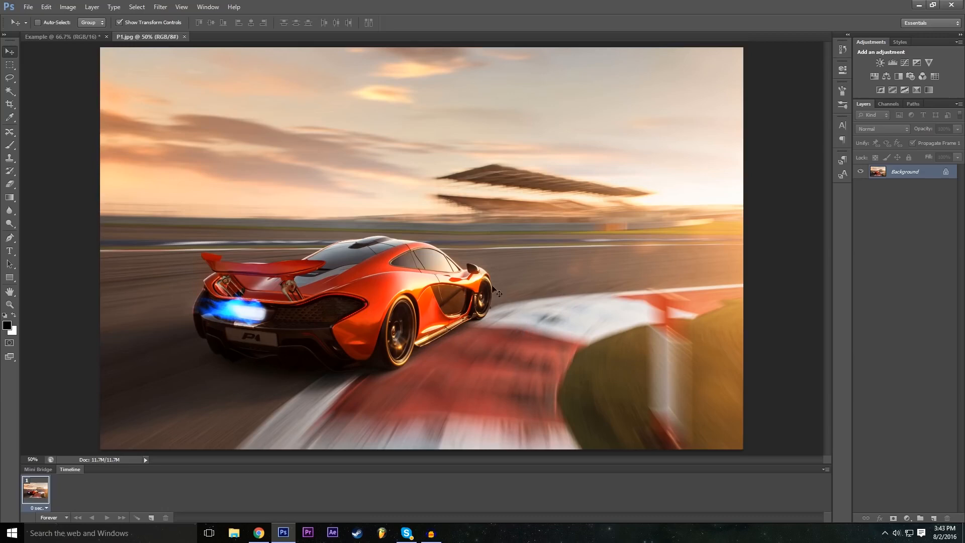
Step: Switch to the Example document and back to P1.jpg, then start the Place command and cancel it
{"action": "left_click", "coordinate": [89, 38]}
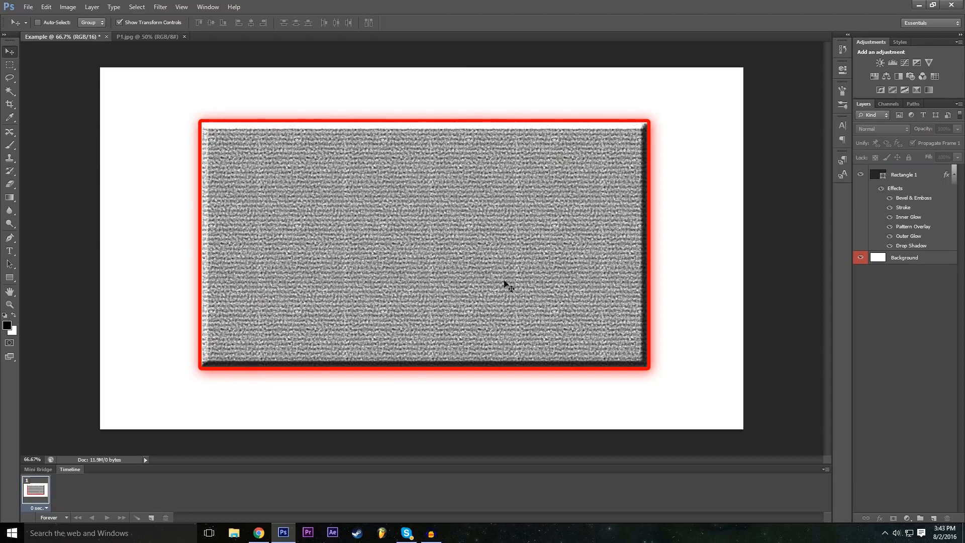
{"action": "left_click", "coordinate": [150, 35]}
{"action": "left_click", "coordinate": [28, 7]}
{"action": "left_click", "coordinate": [58, 173]}
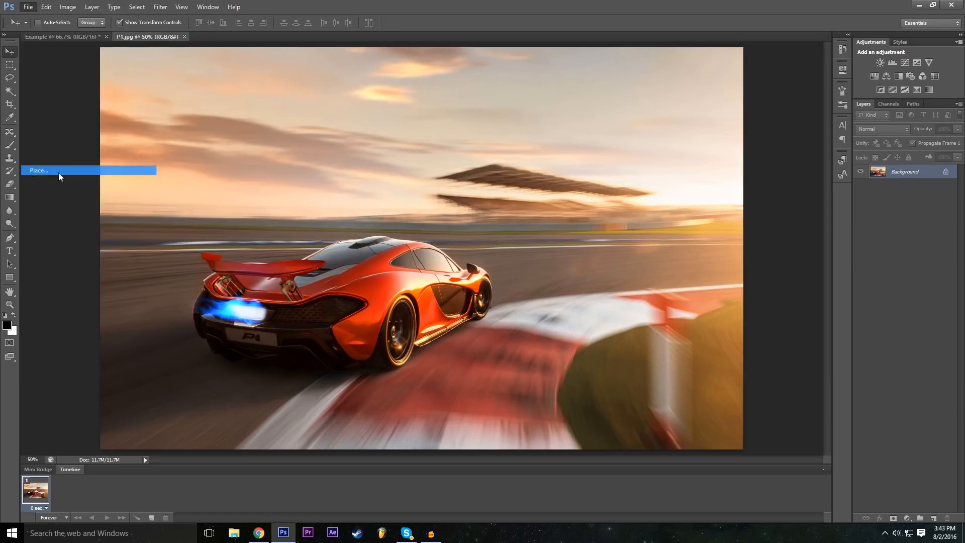
{"action": "left_click", "coordinate": [608, 405]}
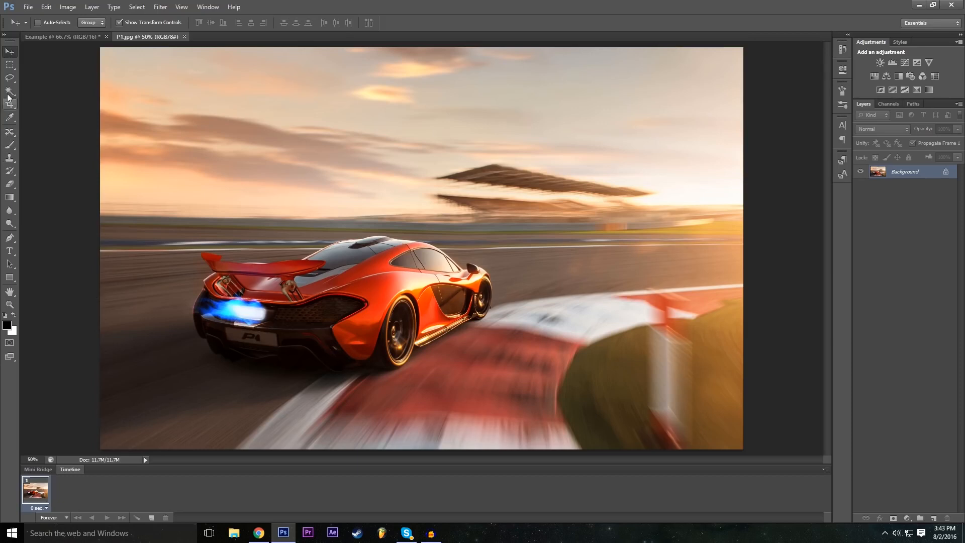
Step: Activate the Lasso tool and examine the car at 100% magnification, then return the view to 50%
{"action": "left_click", "coordinate": [10, 78]}
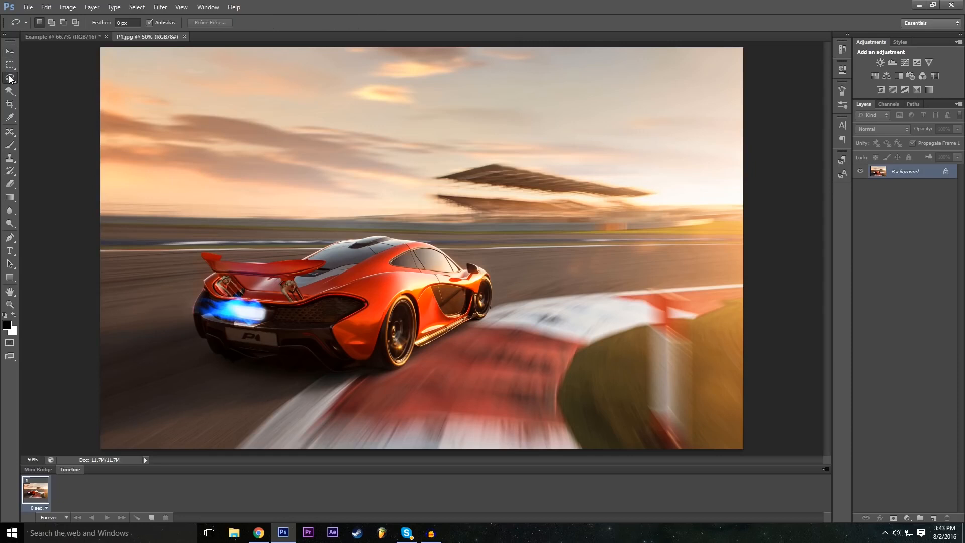
{"action": "left_click", "coordinate": [31, 459]}
{"action": "key", "text": "Return"}
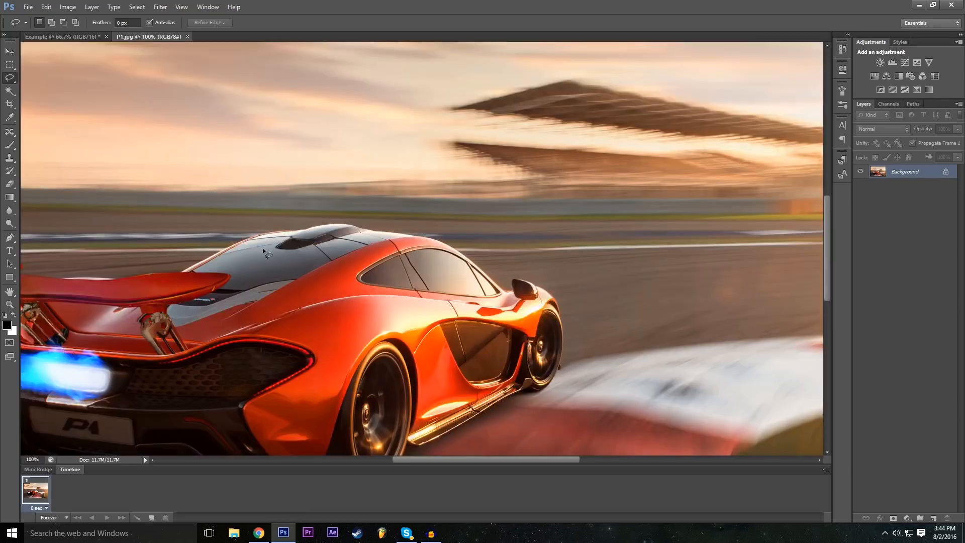
{"action": "scroll", "coordinate": [263, 251], "scroll_direction": "down", "scroll_amount": 2}
{"action": "scroll", "coordinate": [520, 296], "scroll_direction": "down", "scroll_amount": 2}
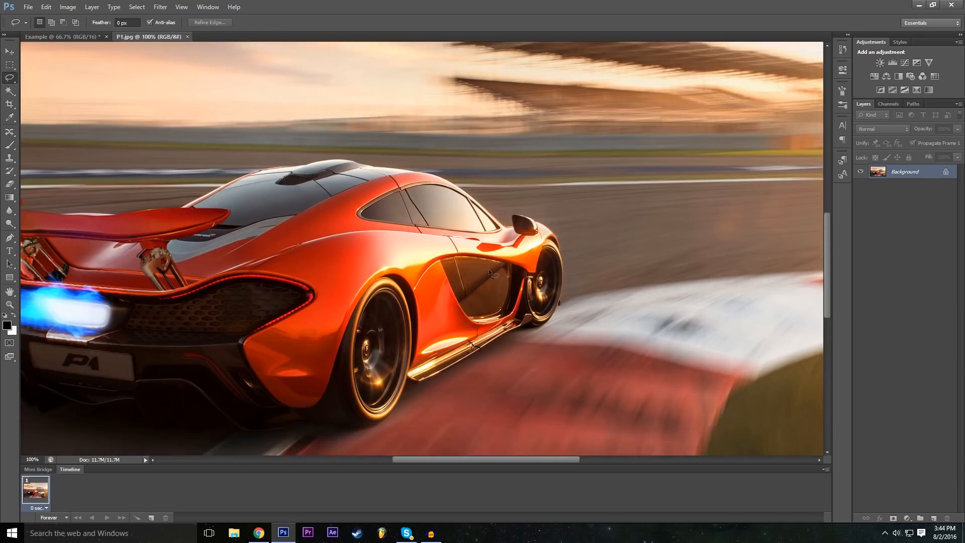
{"action": "scroll", "coordinate": [401, 392], "scroll_direction": "down", "scroll_amount": 1}
{"action": "left_click_drag", "start_coordinate": [439, 460], "coordinate": [411, 463]}
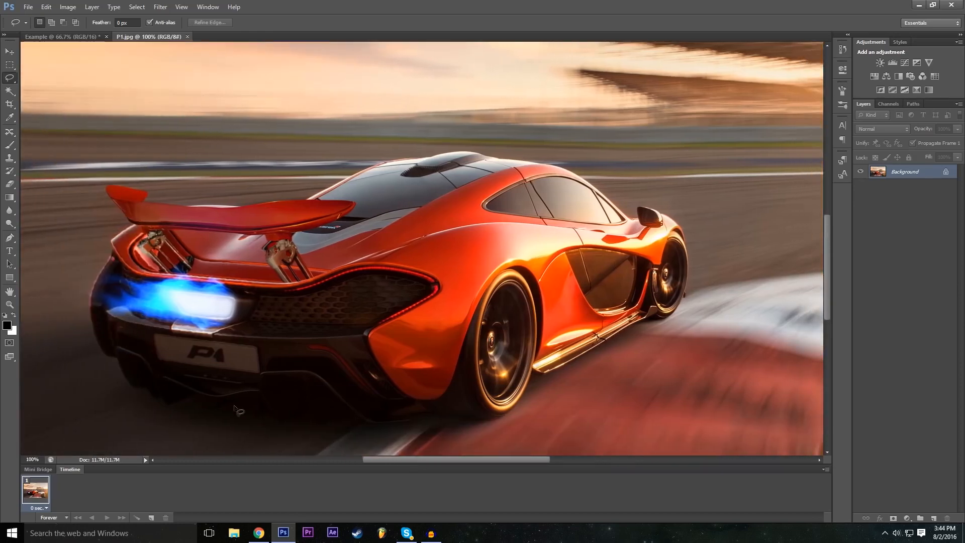
{"action": "left_click", "coordinate": [35, 460]}
{"action": "type", "text": "50"}
{"action": "key", "text": "Return"}
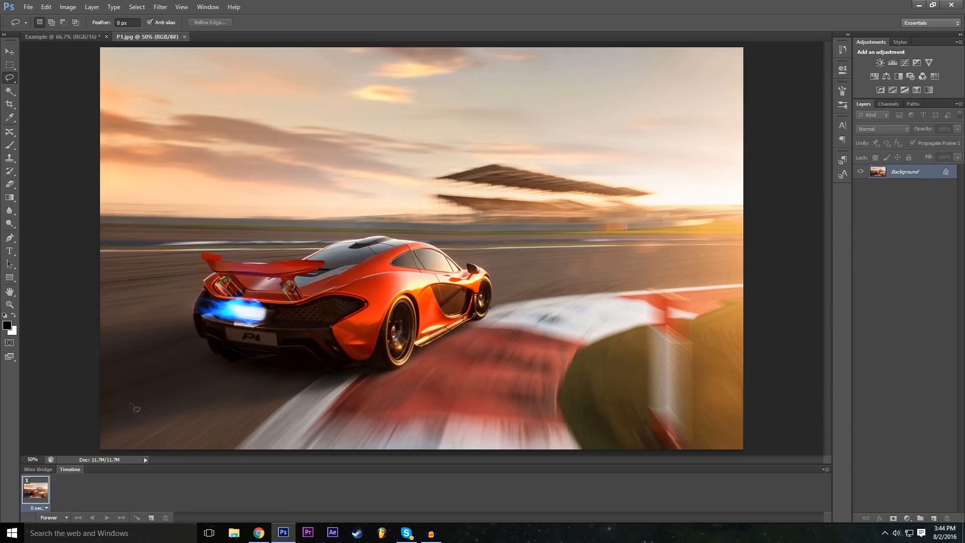
Step: Trace a closed freehand Lasso selection around the whole orange car, following its outline from the rear bumper
{"action": "left_click", "coordinate": [32, 459]}
{"action": "type", "text": "1200"}
{"action": "type", "text": "00"}
{"action": "key", "text": "Return"}
{"action": "scroll", "coordinate": [125, 241], "scroll_direction": "down", "scroll_amount": 5}
{"action": "left_click_drag", "start_coordinate": [486, 459], "coordinate": [460, 459]}
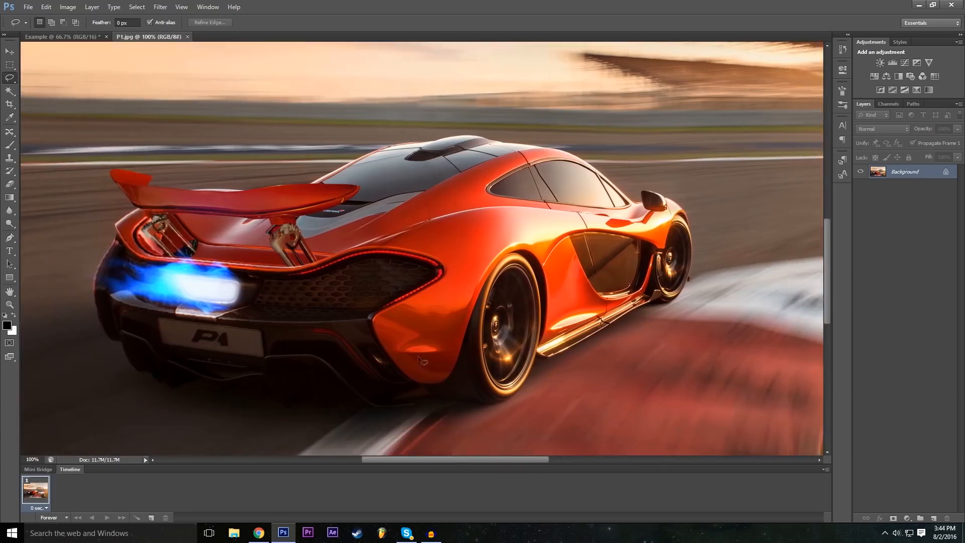
{"action": "left_click_drag", "start_coordinate": [829, 271], "coordinate": [829, 275]}
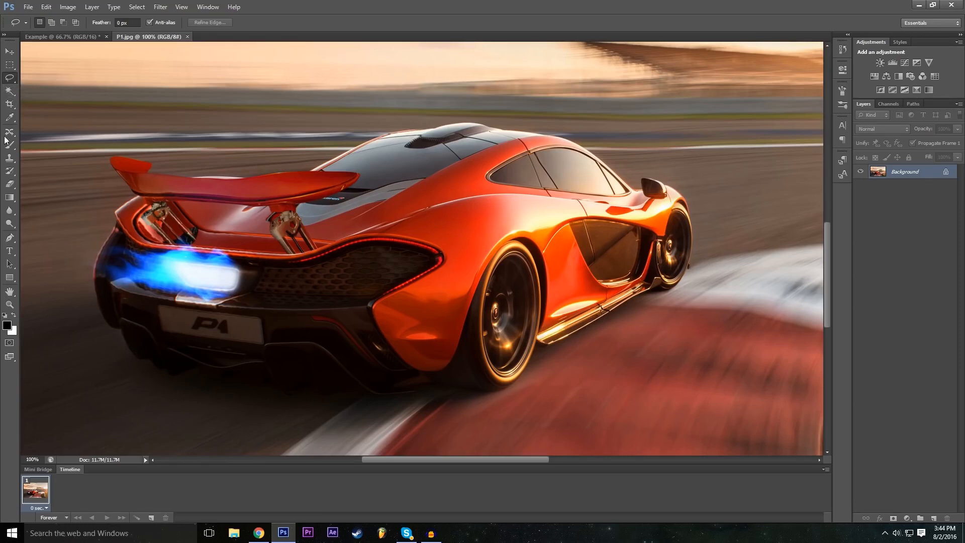
{"action": "mouse_move", "coordinate": [122, 330]}
{"action": "left_mouse_down"}
{"action": "mouse_move", "coordinate": [131, 356]}
{"action": "mouse_move", "coordinate": [166, 373]}
{"action": "mouse_move", "coordinate": [274, 385]}
{"action": "mouse_move", "coordinate": [288, 396]}
{"action": "mouse_move", "coordinate": [347, 385]}
{"action": "mouse_move", "coordinate": [378, 396]}
{"action": "mouse_move", "coordinate": [483, 393]}
{"action": "left_mouse_up"}
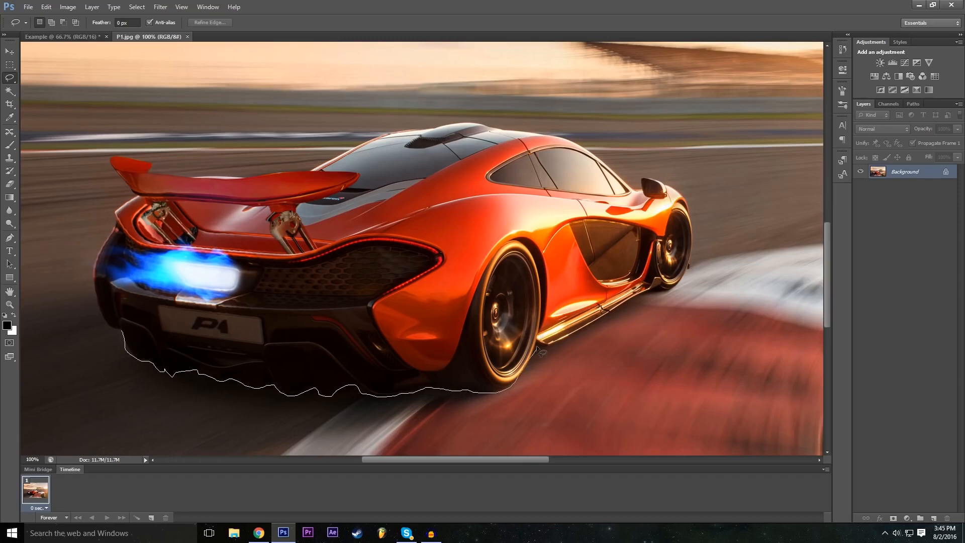
{"action": "left_click_drag", "start_coordinate": [552, 344], "coordinate": [684, 279]}
{"action": "mouse_move", "coordinate": [677, 188]}
{"action": "left_mouse_down"}
{"action": "mouse_move", "coordinate": [642, 178]}
{"action": "mouse_move", "coordinate": [632, 189]}
{"action": "mouse_move", "coordinate": [639, 178]}
{"action": "mouse_move", "coordinate": [624, 180]}
{"action": "mouse_move", "coordinate": [564, 140]}
{"action": "mouse_move", "coordinate": [469, 122]}
{"action": "mouse_move", "coordinate": [390, 132]}
{"action": "mouse_move", "coordinate": [319, 172]}
{"action": "mouse_move", "coordinate": [247, 179]}
{"action": "left_mouse_up"}
{"action": "mouse_move", "coordinate": [181, 177]}
{"action": "left_mouse_down"}
{"action": "mouse_move", "coordinate": [110, 162]}
{"action": "mouse_move", "coordinate": [139, 197]}
{"action": "mouse_move", "coordinate": [115, 214]}
{"action": "mouse_move", "coordinate": [114, 239]}
{"action": "mouse_move", "coordinate": [94, 260]}
{"action": "mouse_move", "coordinate": [100, 315]}
{"action": "mouse_move", "coordinate": [126, 335]}
{"action": "left_mouse_up"}
{"action": "scroll", "coordinate": [453, 326], "scroll_direction": "down", "scroll_amount": 1}
{"action": "scroll", "coordinate": [441, 318], "scroll_direction": "up", "scroll_amount": 1}
{"action": "left_click", "coordinate": [32, 459]}
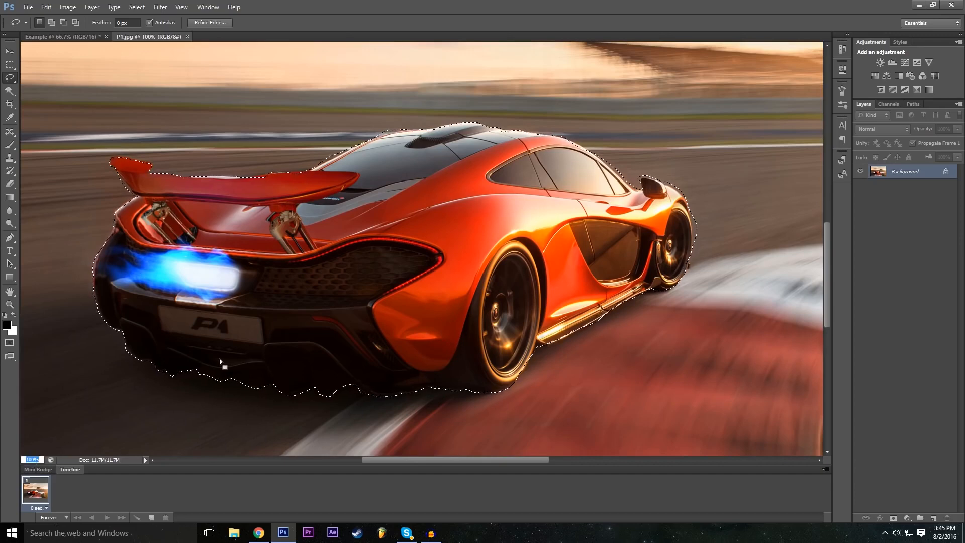
{"action": "type", "text": "50"}
{"action": "key", "text": "Return"}
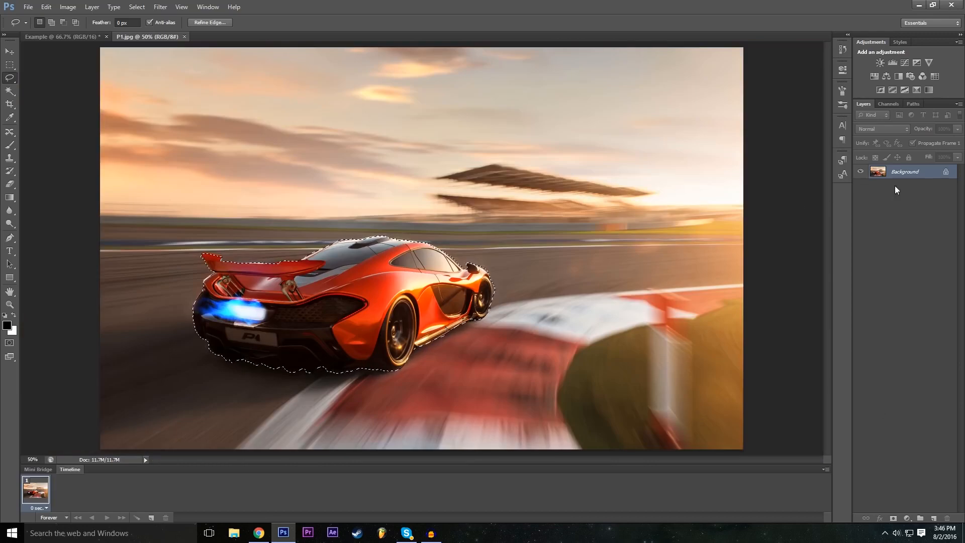
Step: Convert the locked Background into a regular layer named Mclaren
{"action": "double_click", "coordinate": [946, 173]}
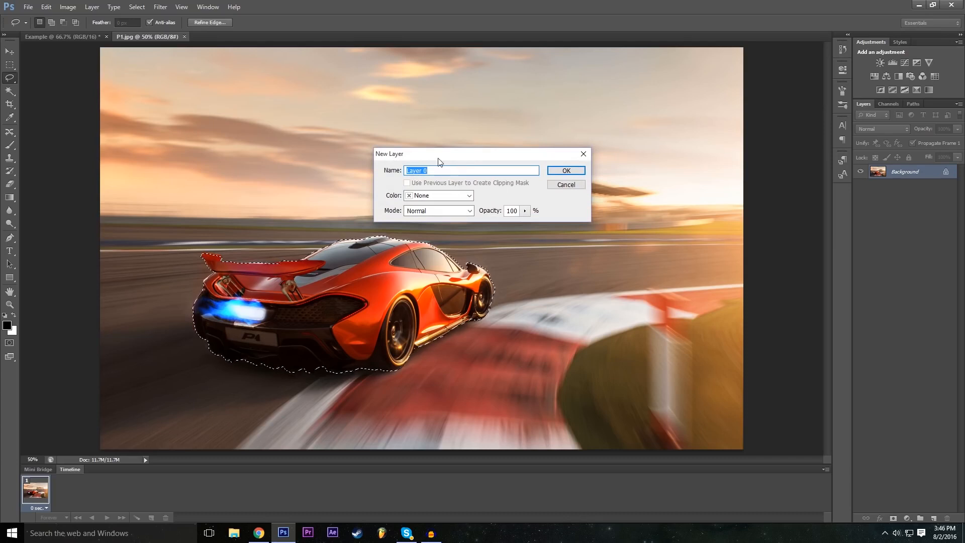
{"action": "type", "text": "Mclaren"}
{"action": "key", "text": "Return"}
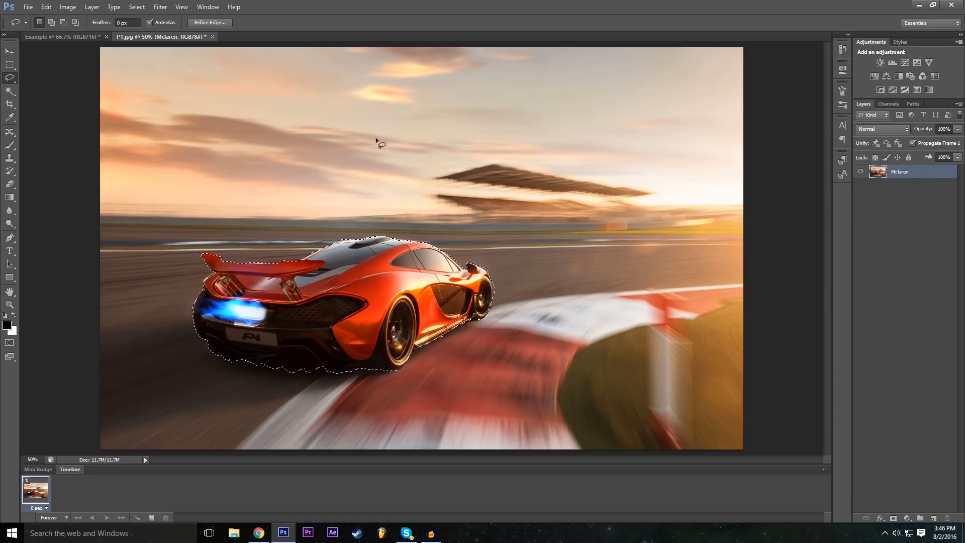
Step: Copy the selected car onto a new layer and check the cutout by hiding and reshowing the Mclaren layer
{"action": "key", "text": "ctrl+c"}
{"action": "key", "text": "ctrl+v"}
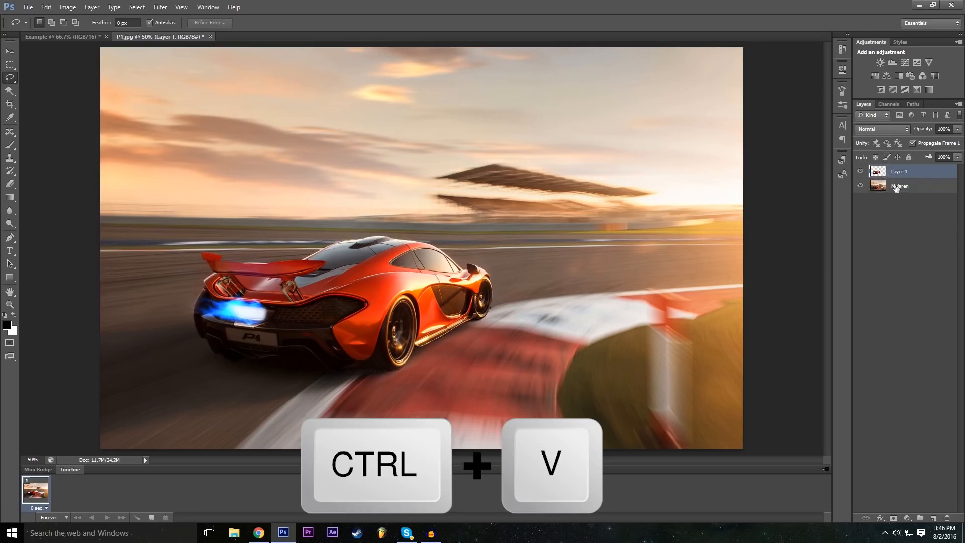
{"action": "left_click", "coordinate": [861, 186]}
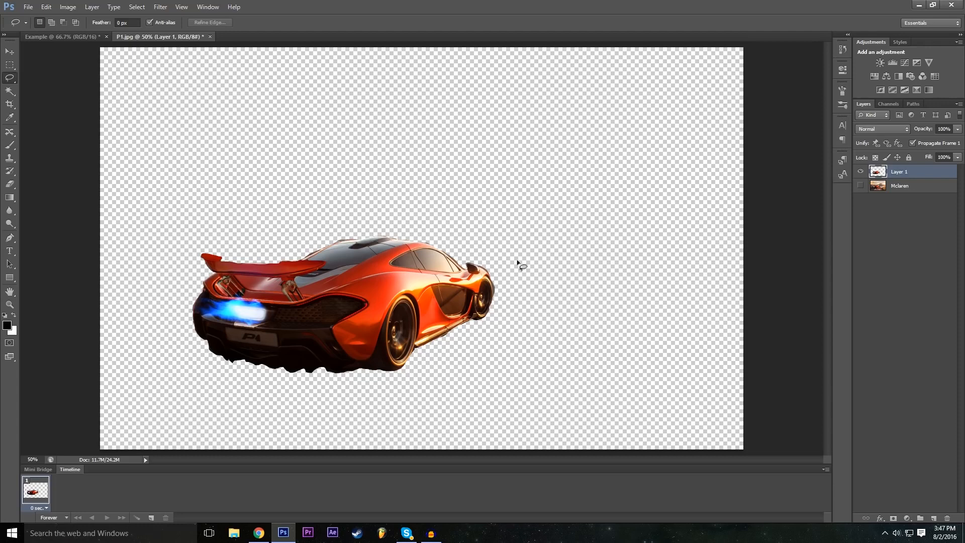
{"action": "left_click", "coordinate": [861, 186]}
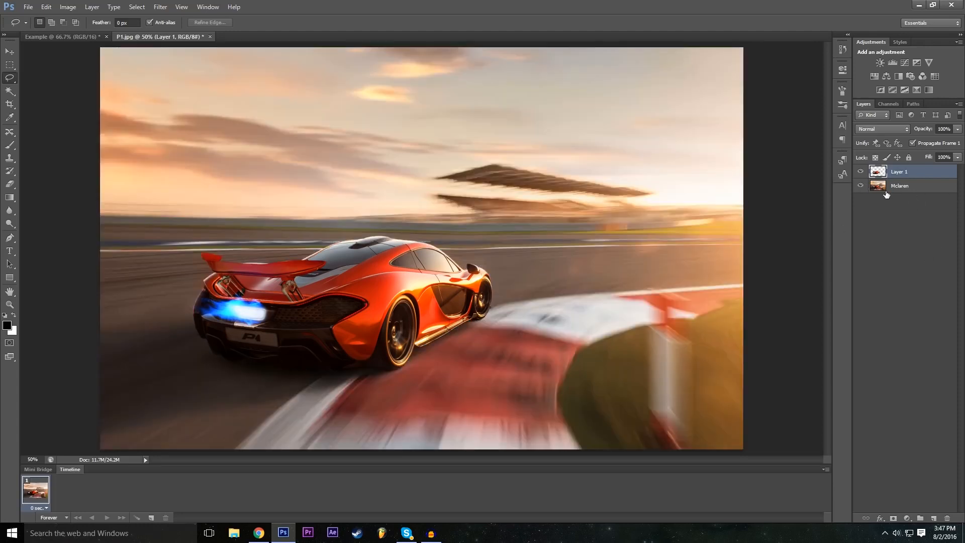
Step: Move the pasted car to the right and slightly down so it overlaps the front of the original car
{"action": "left_click", "coordinate": [10, 52]}
{"action": "left_click_drag", "start_coordinate": [385, 291], "coordinate": [409, 283]}
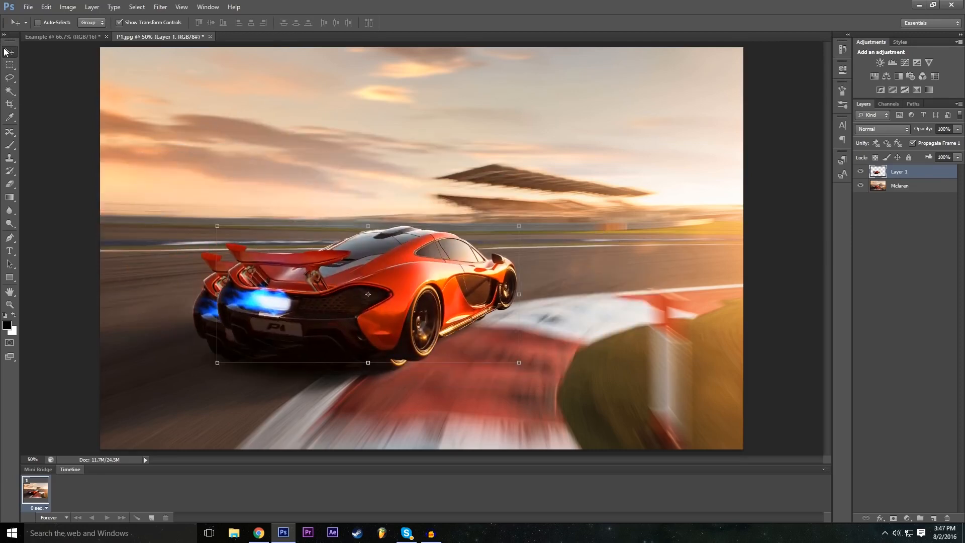
{"action": "mouse_move", "coordinate": [420, 316]}
{"action": "left_mouse_down"}
{"action": "mouse_move", "coordinate": [385, 328]}
{"action": "mouse_move", "coordinate": [526, 328]}
{"action": "mouse_move", "coordinate": [447, 249]}
{"action": "mouse_move", "coordinate": [523, 327]}
{"action": "mouse_move", "coordinate": [402, 318]}
{"action": "mouse_move", "coordinate": [523, 355]}
{"action": "mouse_move", "coordinate": [423, 319]}
{"action": "mouse_move", "coordinate": [427, 326]}
{"action": "left_mouse_up"}
{"action": "left_click_drag", "start_coordinate": [270, 250], "coordinate": [353, 263]}
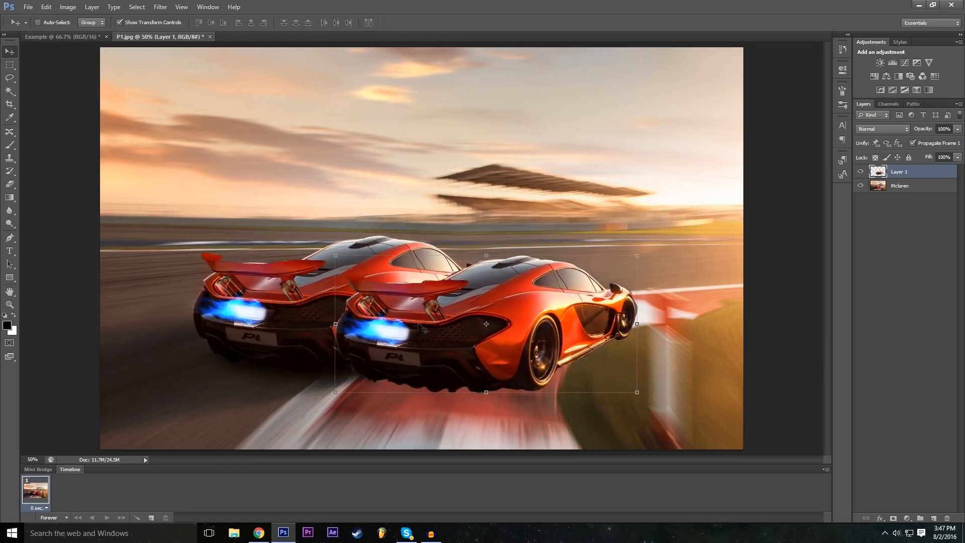
Step: Move the car copy up and left, and try flipping it vertically in Free Transform with a height of -100% before restoring 100%
{"action": "left_click_drag", "start_coordinate": [470, 352], "coordinate": [399, 336]}
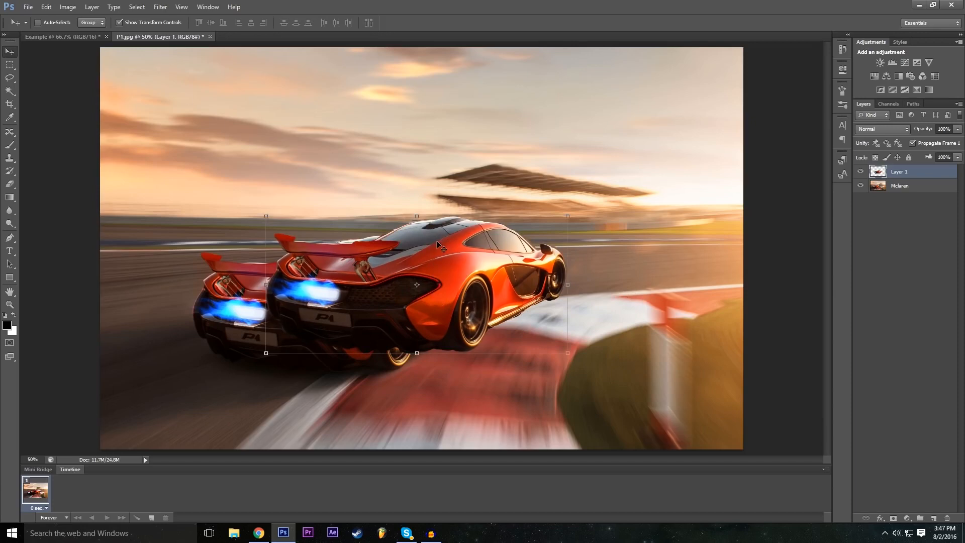
{"action": "key", "text": "ctrl+t"}
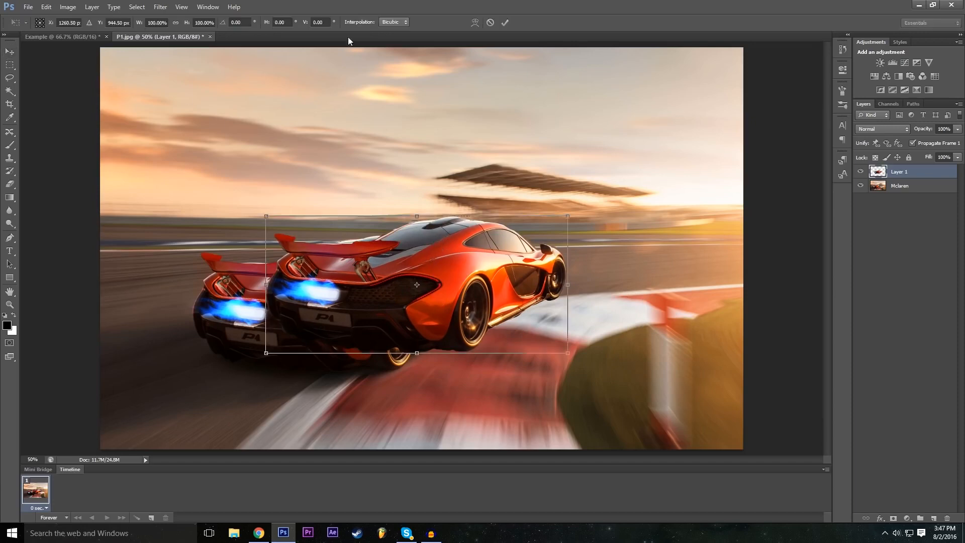
{"action": "left_click", "coordinate": [196, 22]}
{"action": "type", "text": "-"}
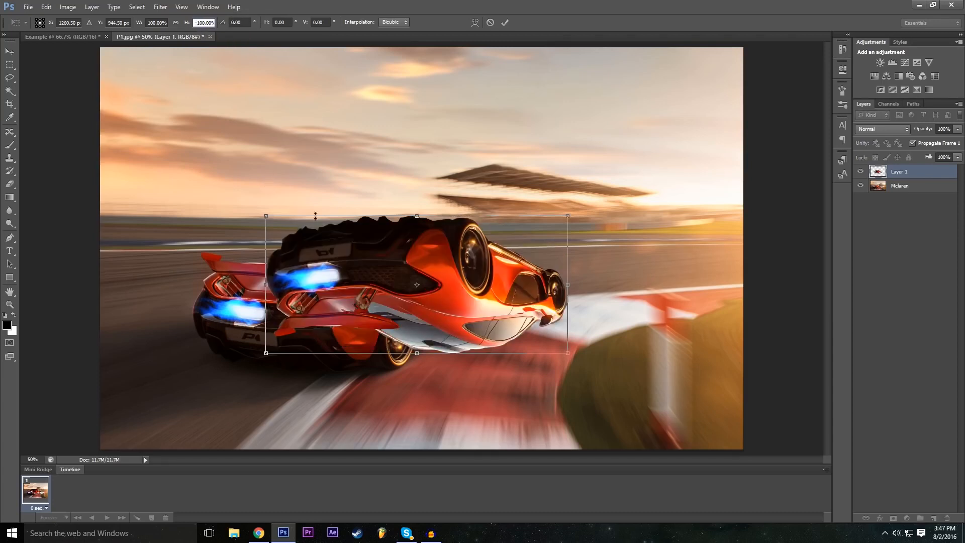
{"action": "key", "text": "BackSpace"}
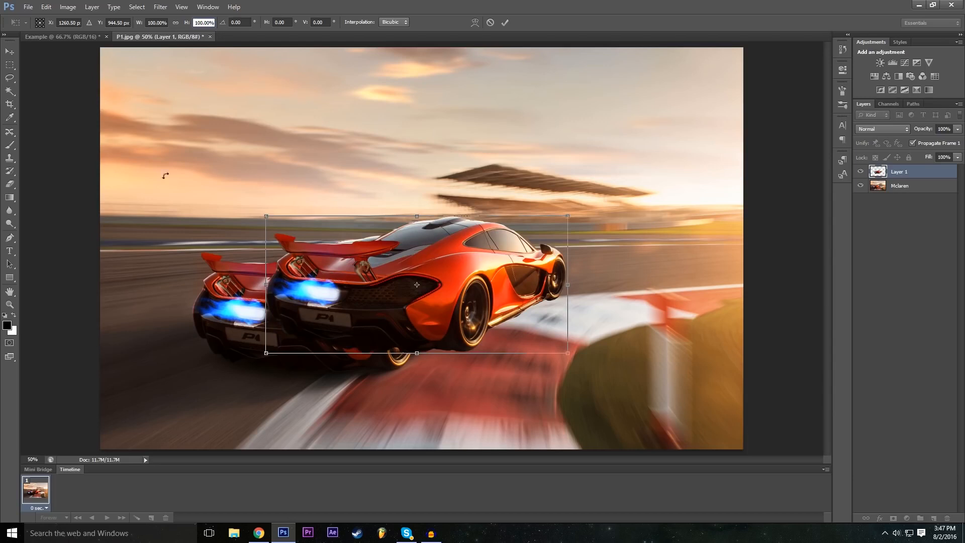
Step: Mirror the car copy horizontally with a width of -100% and move it to the right so it faces the original car
{"action": "left_click", "coordinate": [151, 22]}
{"action": "type", "text": "-"}
{"action": "left_click_drag", "start_coordinate": [426, 304], "coordinate": [652, 339]}
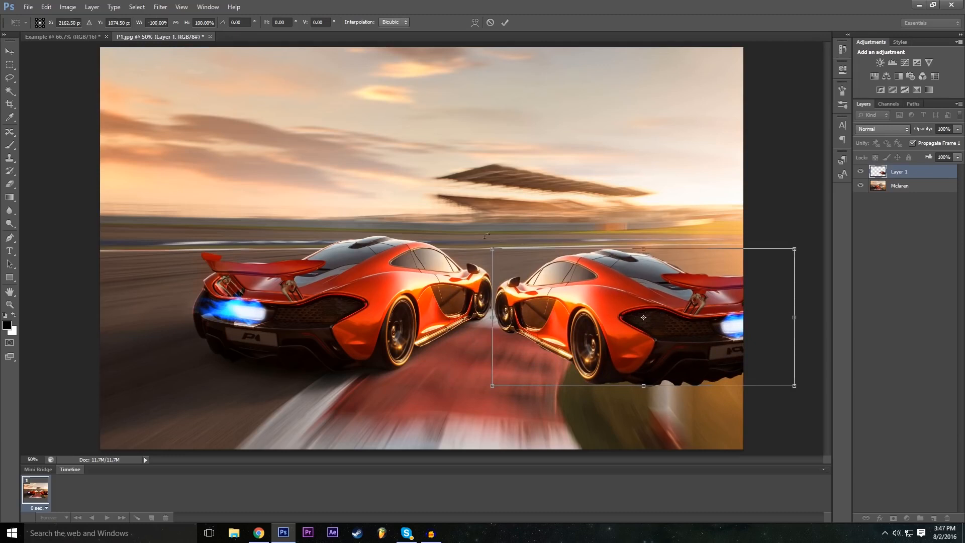
Step: Try squeezing the mirrored car narrower over the original, reset its width to -100%, and return it to the right side
{"action": "left_click_drag", "start_coordinate": [578, 328], "coordinate": [344, 288]}
{"action": "left_click_drag", "start_coordinate": [560, 278], "coordinate": [492, 276]}
{"action": "left_click", "coordinate": [156, 22]}
{"action": "double_click", "coordinate": [164, 19]}
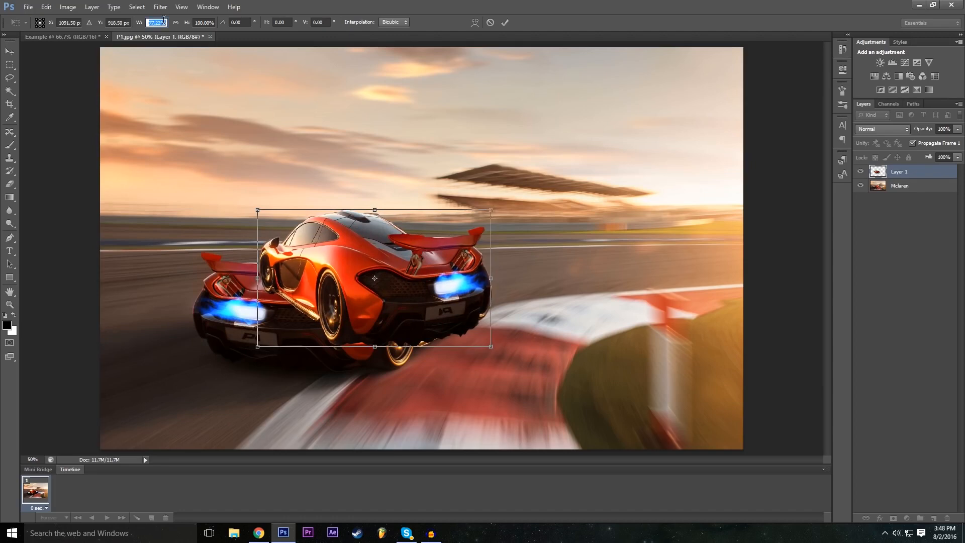
{"action": "type", "text": "-100"}
{"action": "key", "text": "Return"}
{"action": "left_click_drag", "start_coordinate": [326, 226], "coordinate": [655, 317]}
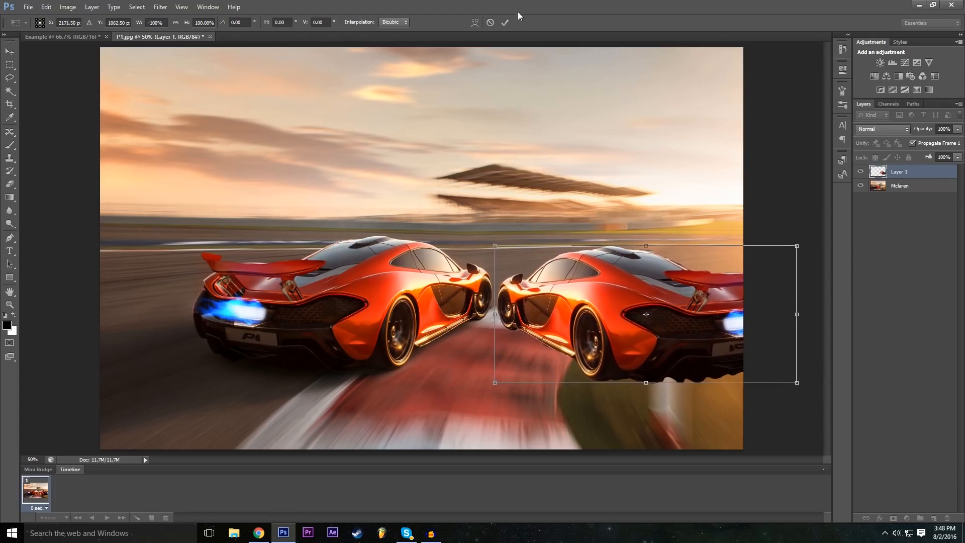
Step: Rotate the mirrored car about 9 degrees, shift it slightly down, and apply the transform
{"action": "left_click_drag", "start_coordinate": [498, 235], "coordinate": [513, 215]}
{"action": "left_click_drag", "start_coordinate": [605, 287], "coordinate": [606, 306]}
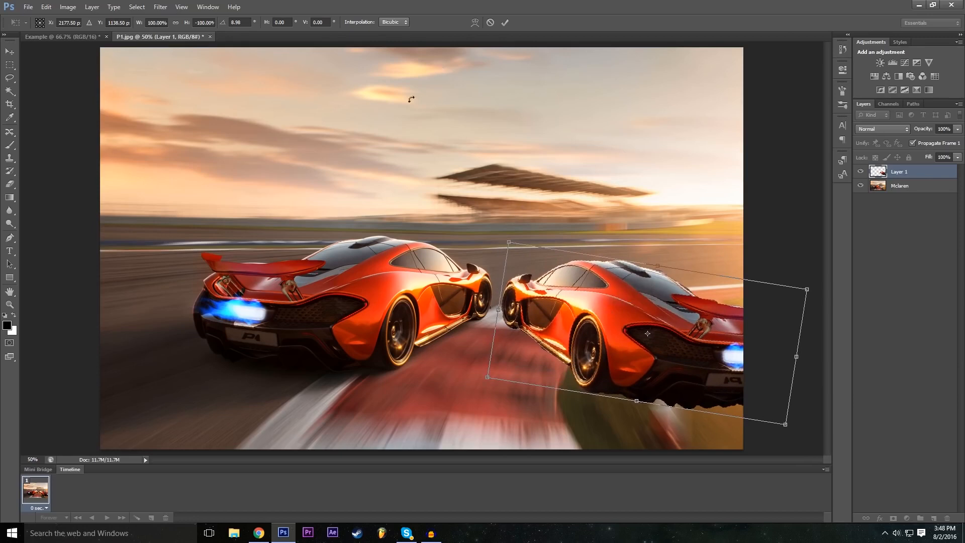
{"action": "left_click", "coordinate": [505, 23]}
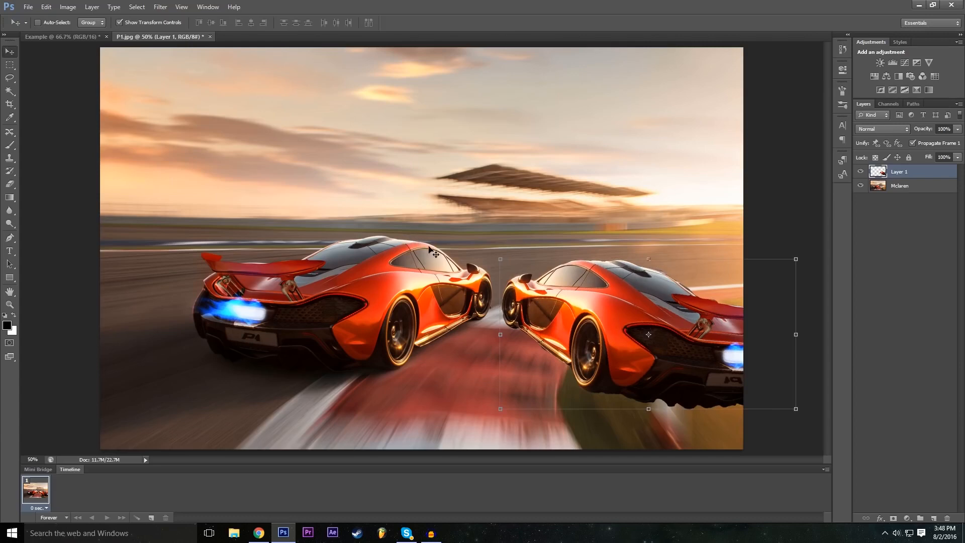
Step: Add a black Multiply Drop Shadow at 75% opacity to Layer 1 and increase the shadow's size
{"action": "left_click", "coordinate": [882, 519]}
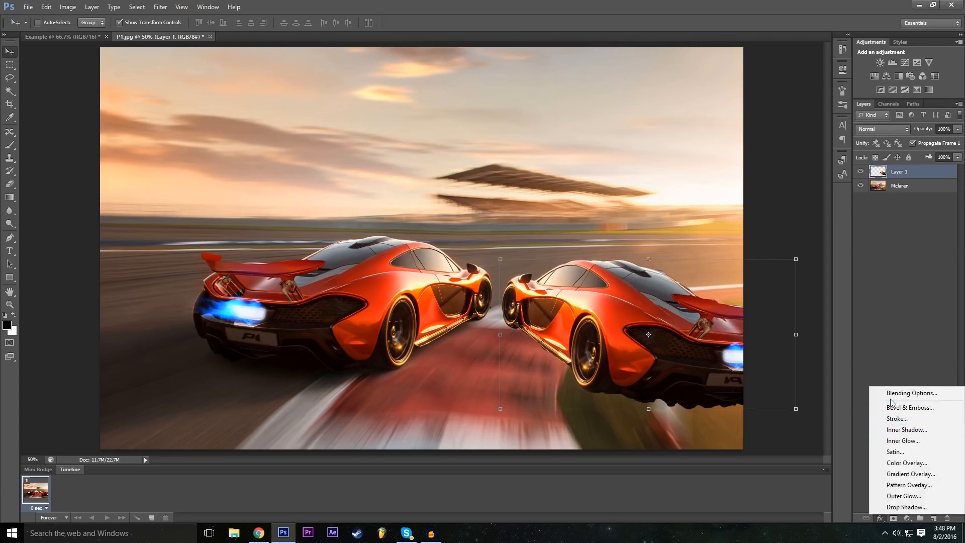
{"action": "left_click", "coordinate": [910, 393]}
{"action": "left_click_drag", "start_coordinate": [459, 227], "coordinate": [412, 174]}
{"action": "left_click", "coordinate": [218, 328]}
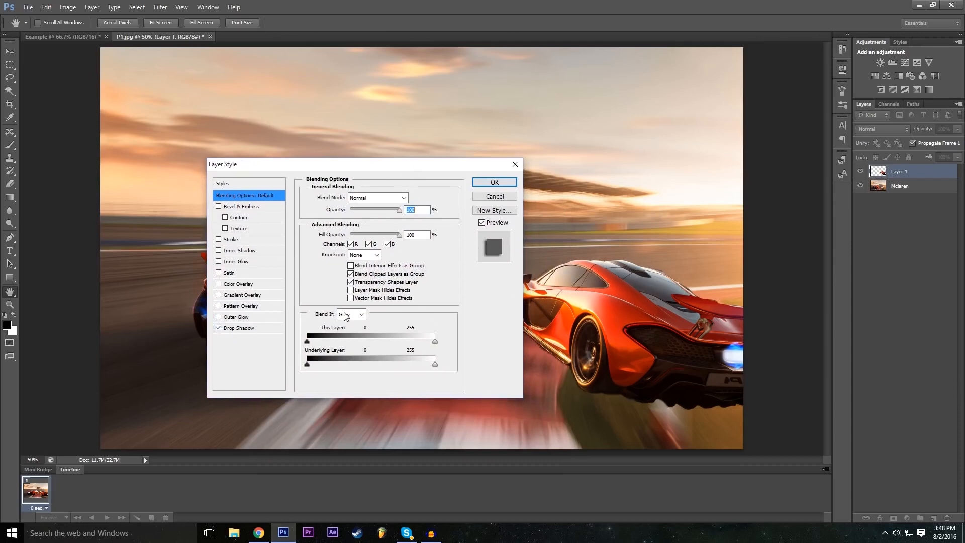
{"action": "left_click_drag", "start_coordinate": [367, 164], "coordinate": [294, 166]}
{"action": "left_click", "coordinate": [168, 330]}
{"action": "left_click_drag", "start_coordinate": [280, 267], "coordinate": [286, 267]}
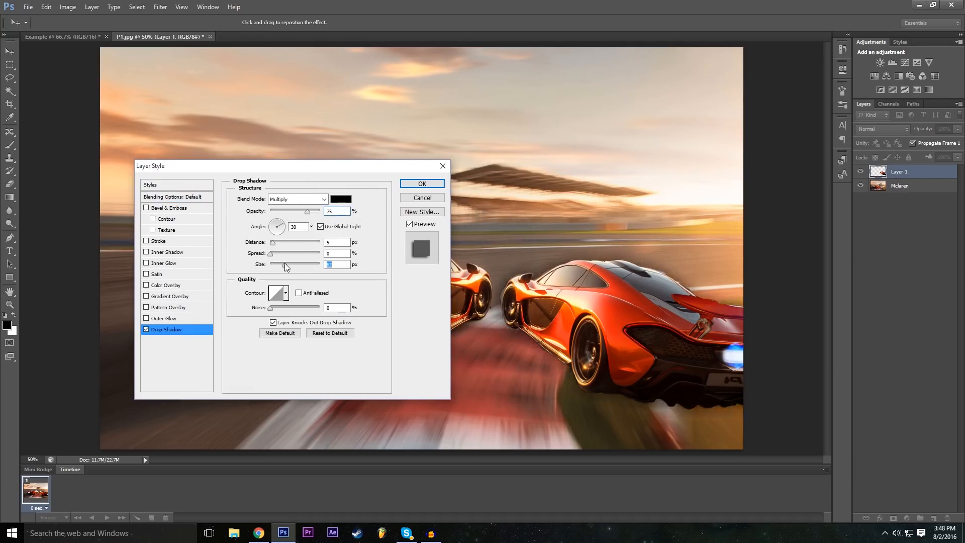
Step: Add a pale yellow Outer Glow to the mirrored car, enlarge the glow's size, and apply the layer style
{"action": "left_click", "coordinate": [186, 318]}
{"action": "left_click_drag", "start_coordinate": [273, 285], "coordinate": [287, 286]}
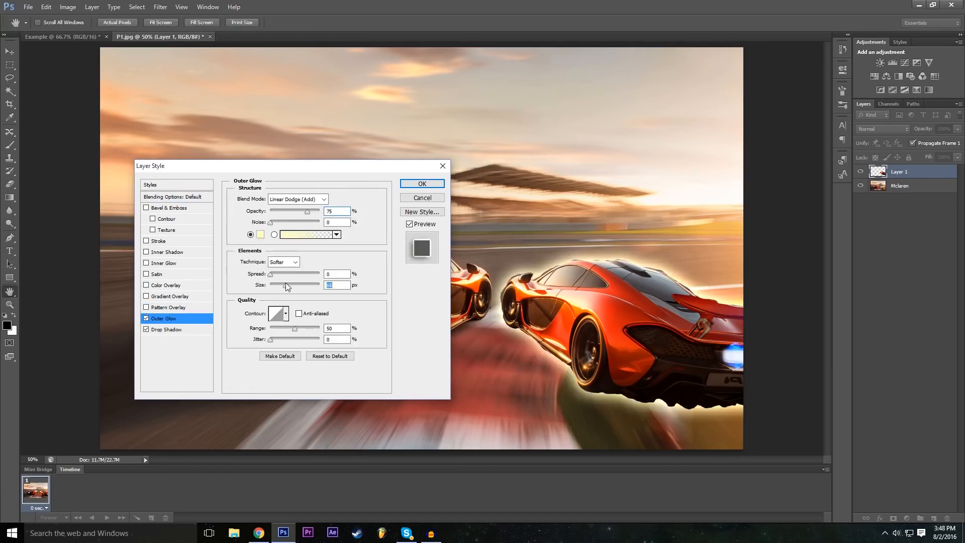
{"action": "left_click_drag", "start_coordinate": [342, 172], "coordinate": [385, 188]}
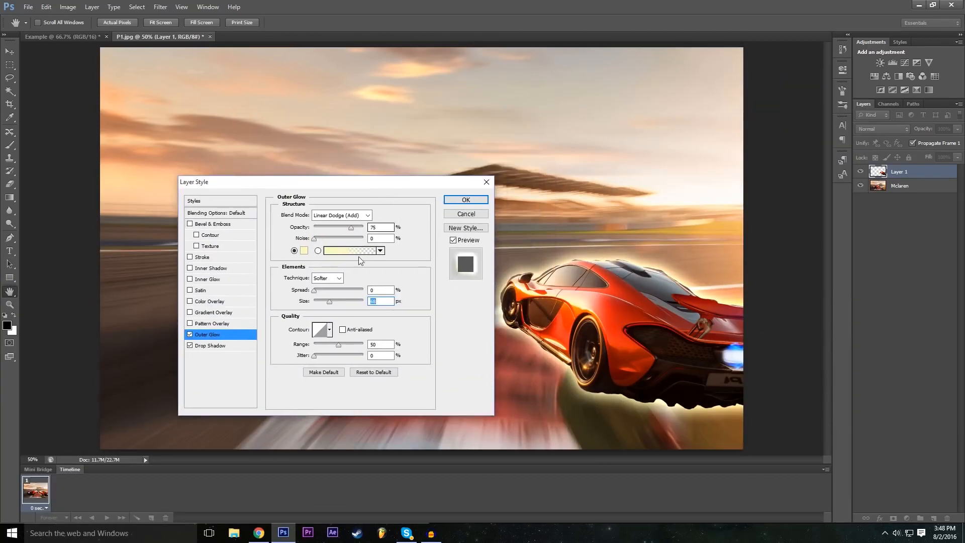
{"action": "left_click", "coordinate": [450, 200]}
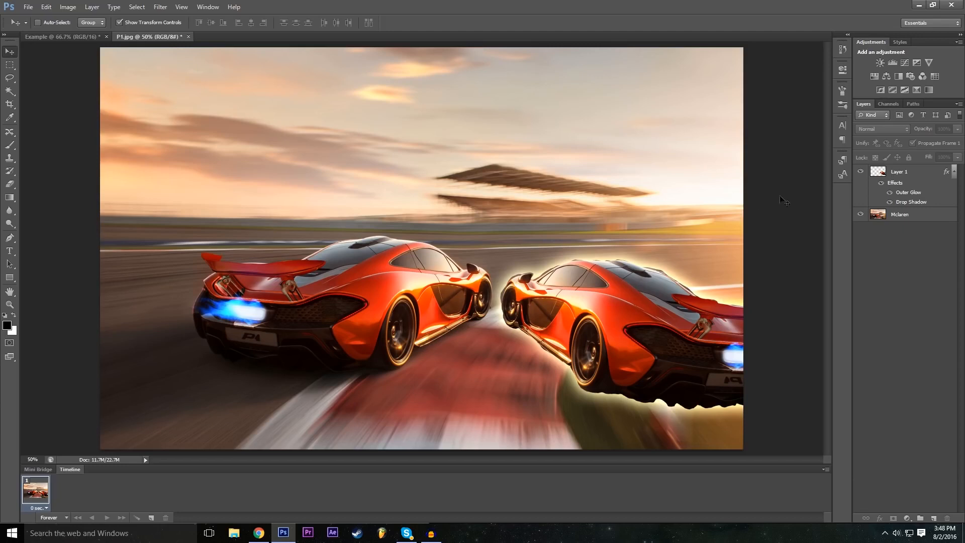
Step: Create a Brightness/Contrast adjustment layer with no color label, Normal mode and 100% opacity
{"action": "left_click", "coordinate": [876, 177]}
{"action": "left_click", "coordinate": [901, 322]}
{"action": "left_click", "coordinate": [92, 6]}
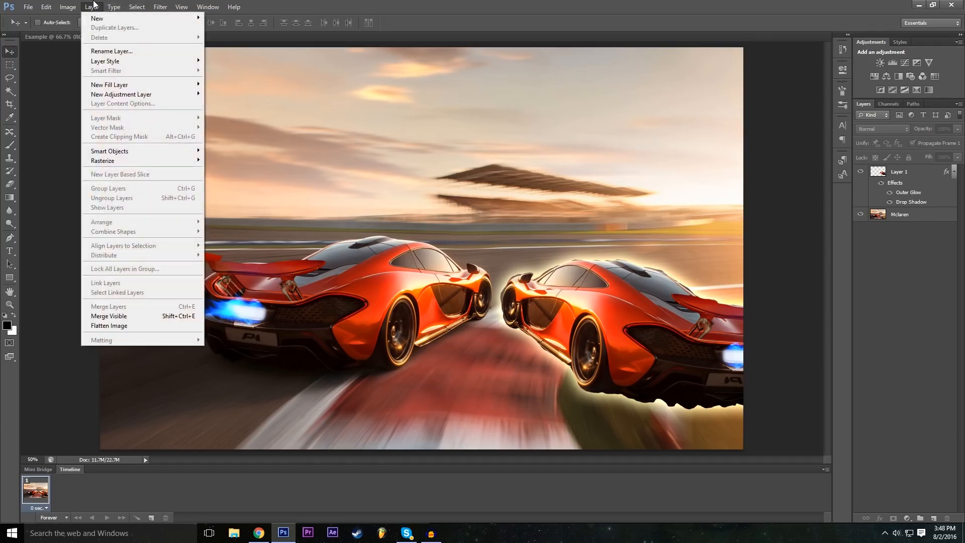
{"action": "mouse_move", "coordinate": [101, 18]}
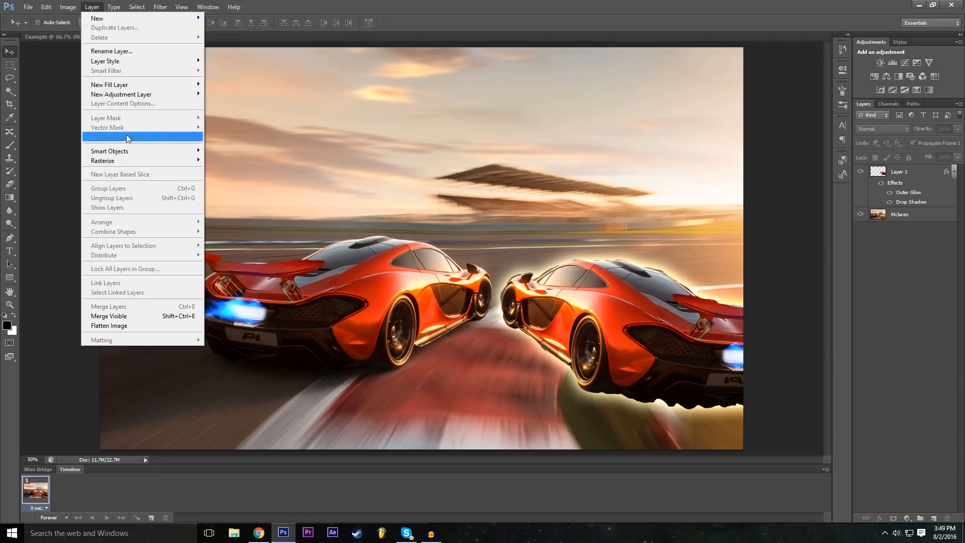
{"action": "mouse_move", "coordinate": [134, 93]}
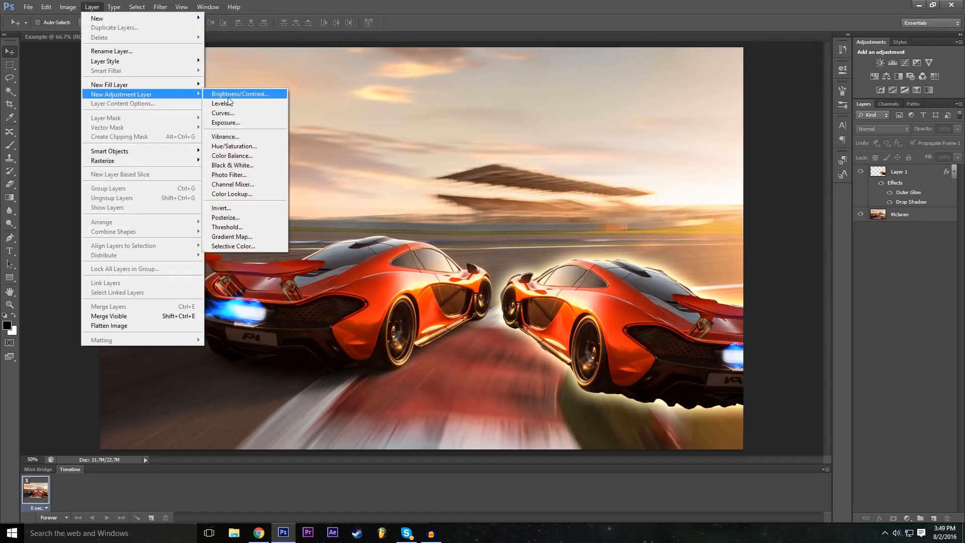
{"action": "left_click", "coordinate": [259, 98]}
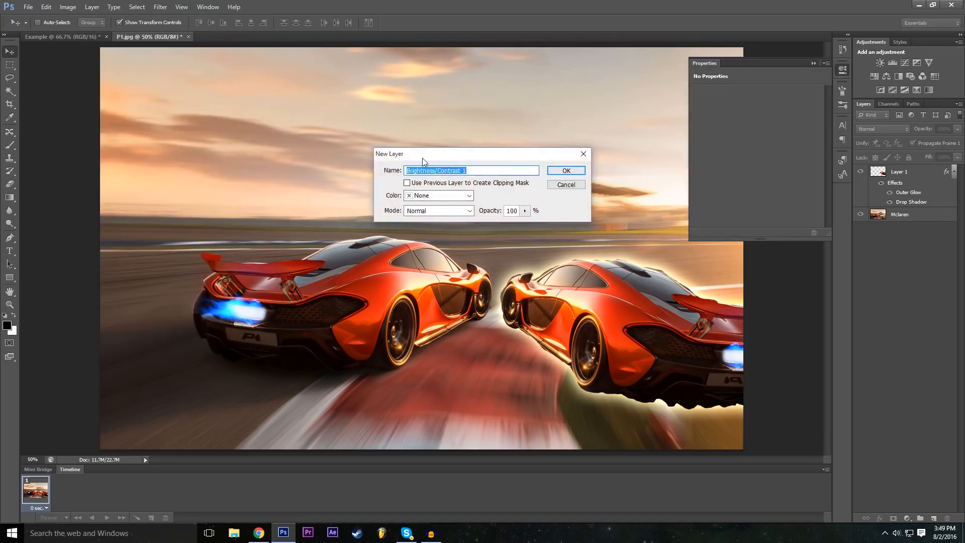
{"action": "left_click", "coordinate": [447, 196]}
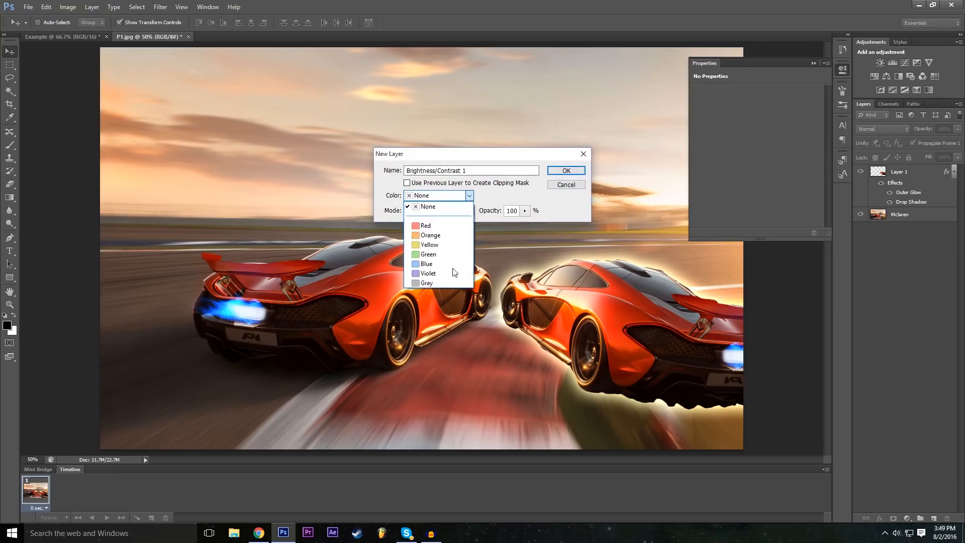
{"action": "left_click", "coordinate": [464, 197]}
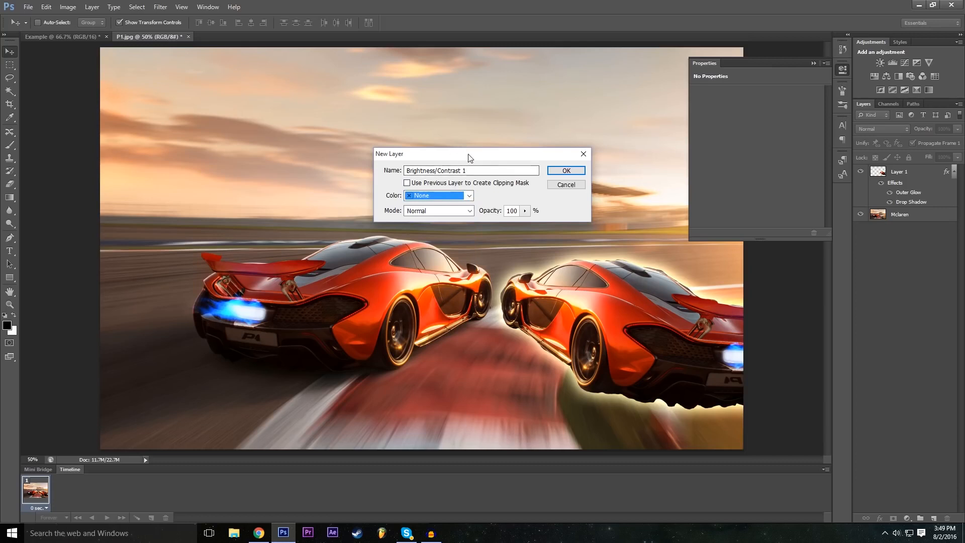
{"action": "left_click", "coordinate": [566, 170]}
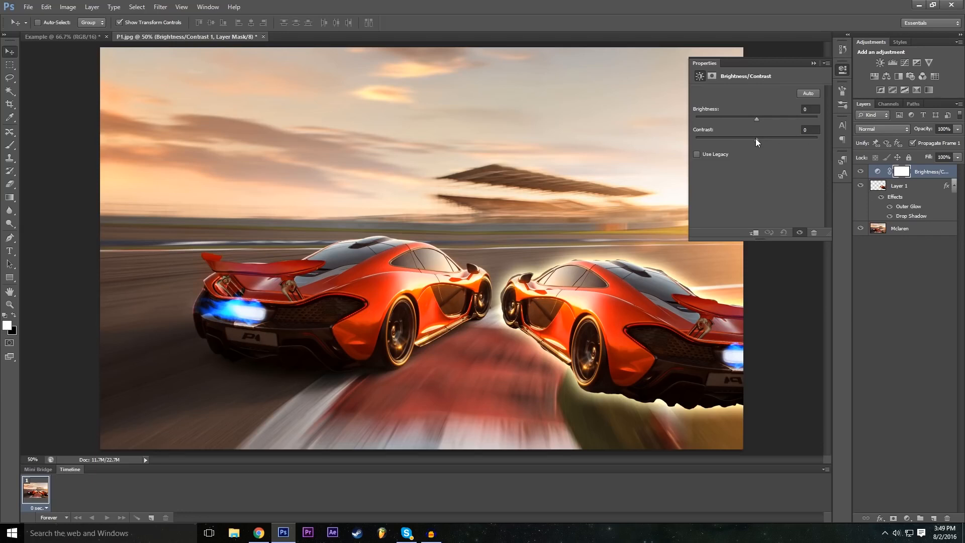
Step: Set the adjustment's brightness to -7 and contrast to 40, and compare the image with the adjustment hidden and shown
{"action": "left_click_drag", "start_coordinate": [759, 139], "coordinate": [681, 169]}
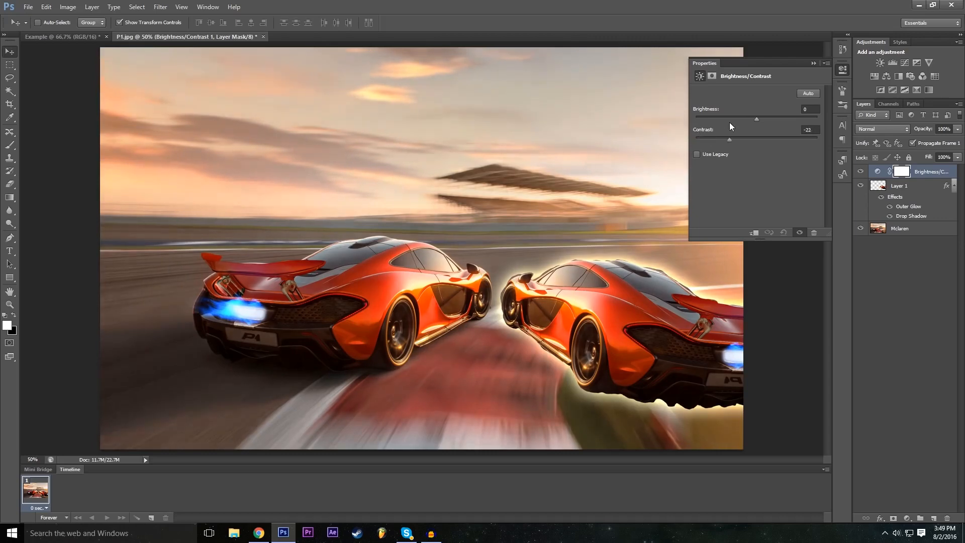
{"action": "left_click_drag", "start_coordinate": [772, 122], "coordinate": [759, 130]}
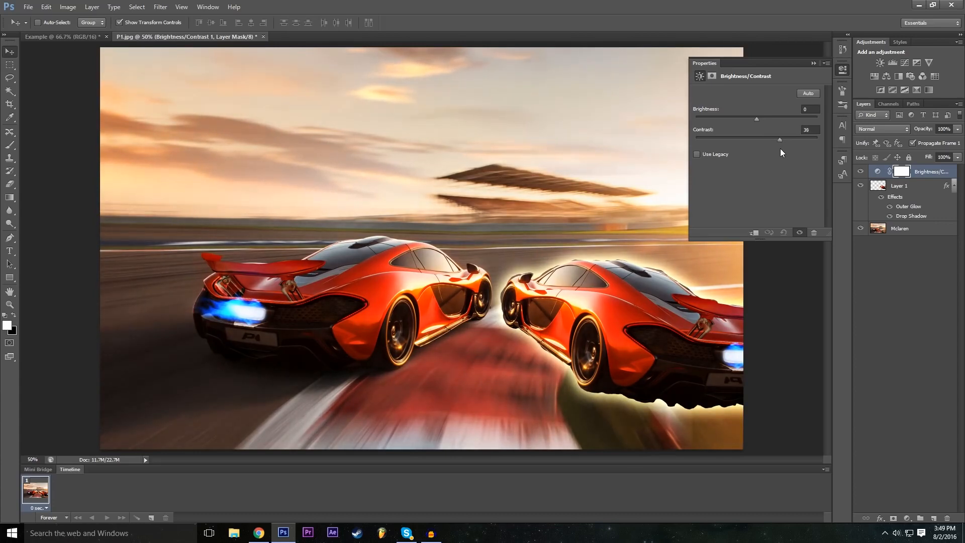
{"action": "left_click_drag", "start_coordinate": [781, 139], "coordinate": [753, 124]}
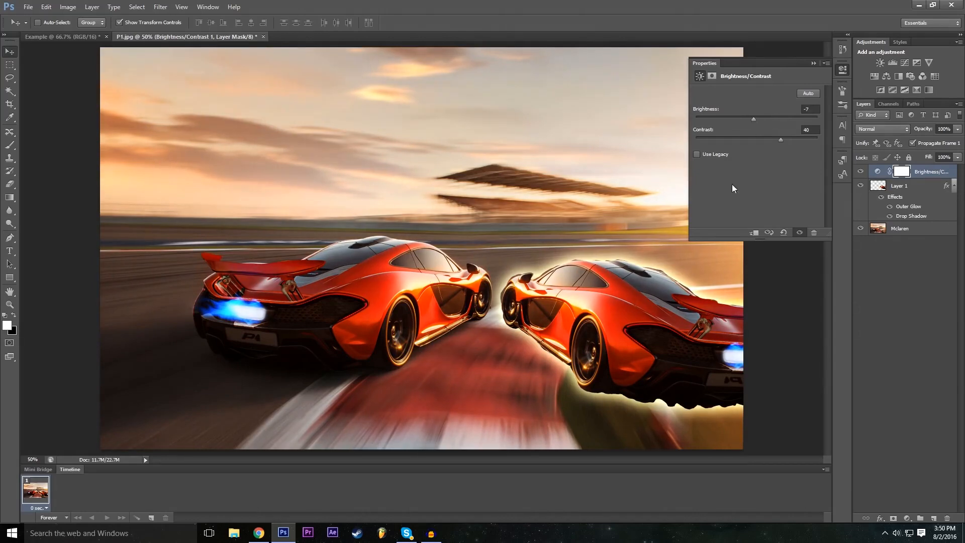
{"action": "left_click", "coordinate": [814, 64]}
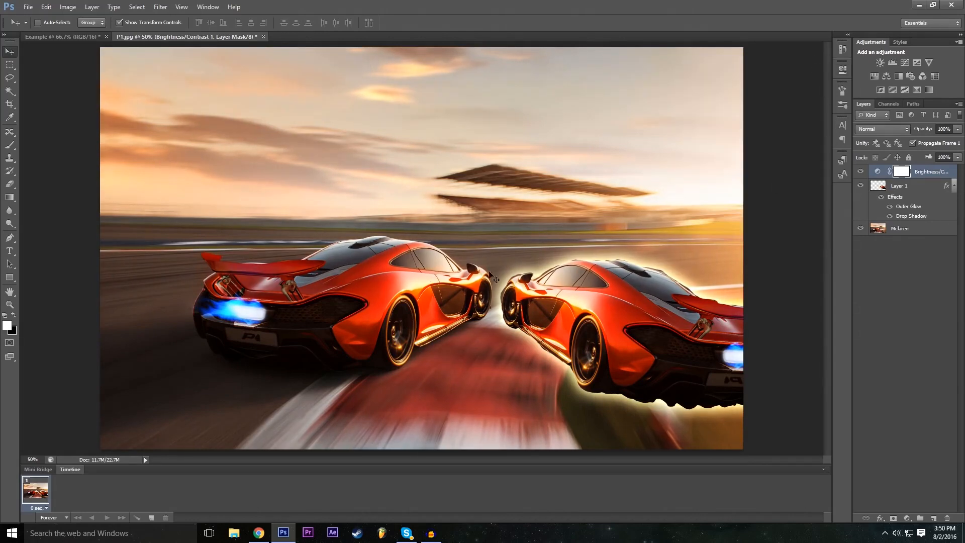
{"action": "left_click", "coordinate": [862, 173]}
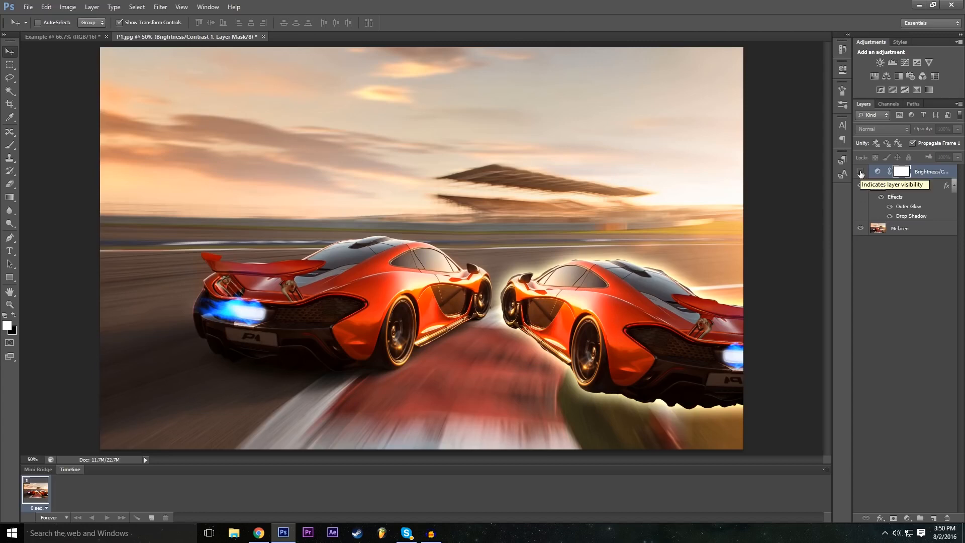
{"action": "left_click", "coordinate": [861, 172]}
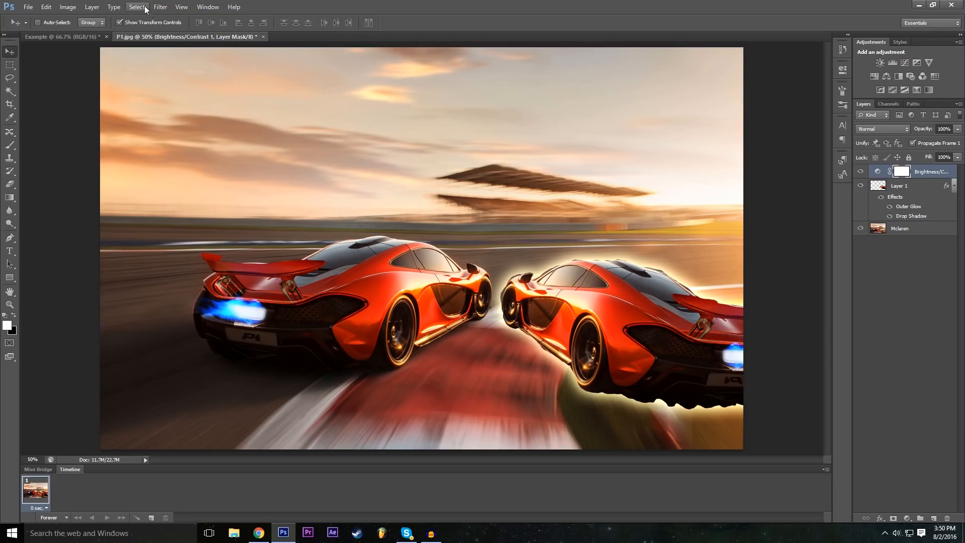
Step: Create a Levels adjustment layer above the Brightness/Contrast layer with the default settings
{"action": "left_click", "coordinate": [93, 6]}
{"action": "mouse_move", "coordinate": [140, 86]}
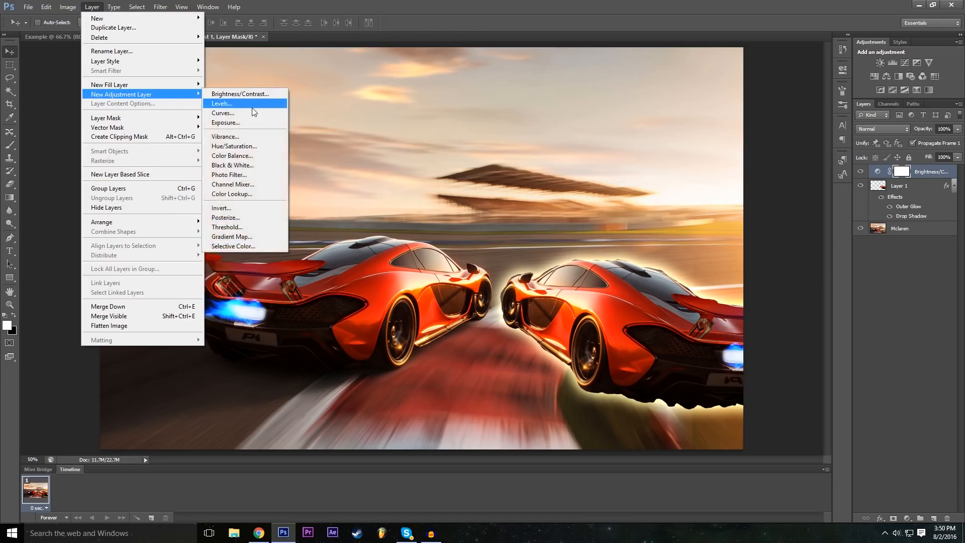
{"action": "left_click", "coordinate": [252, 105]}
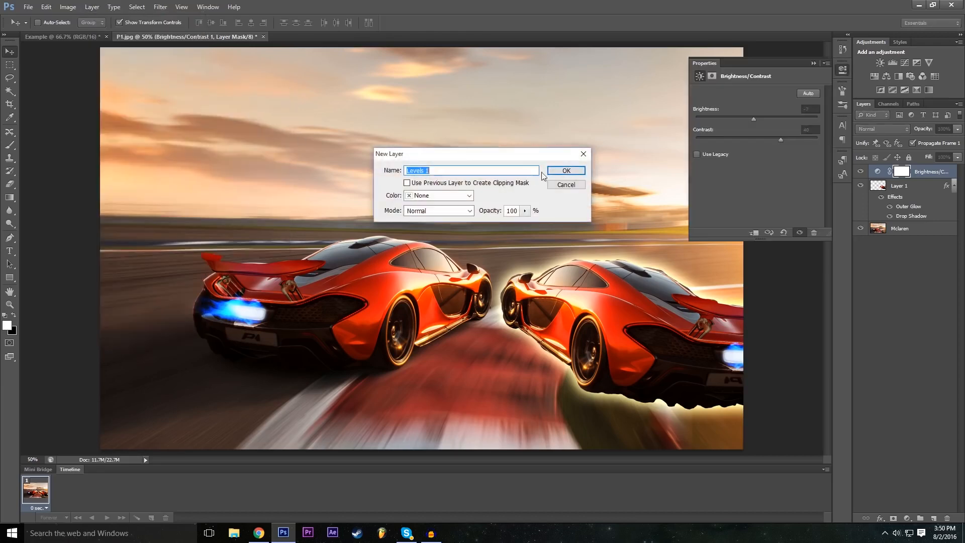
{"action": "left_click", "coordinate": [566, 172]}
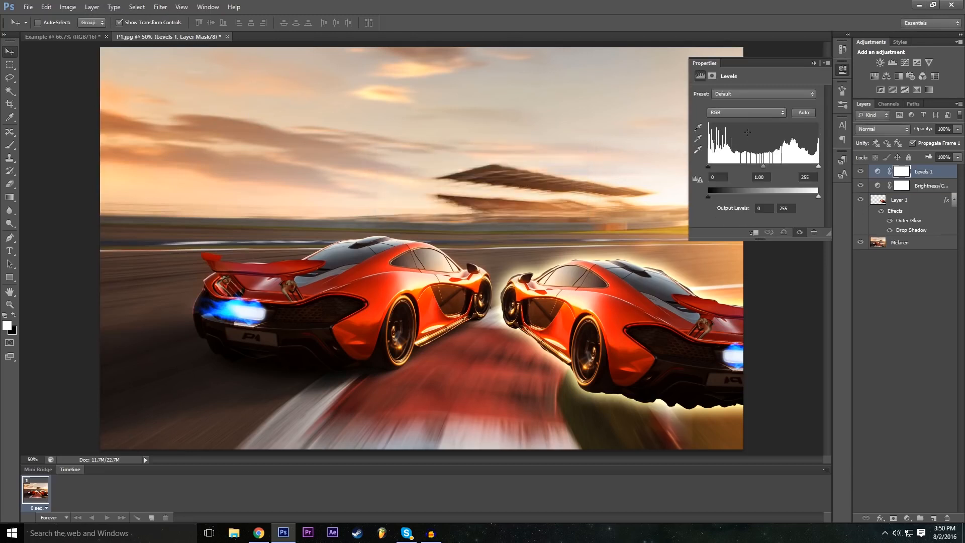
Step: Apply the Darker preset to the Levels adjustment
{"action": "left_click", "coordinate": [735, 94]}
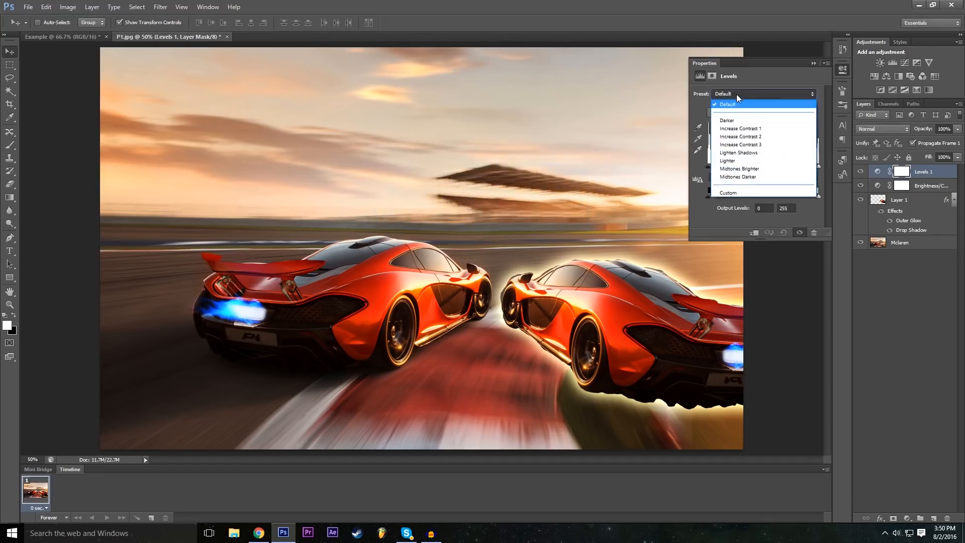
{"action": "left_click", "coordinate": [740, 93]}
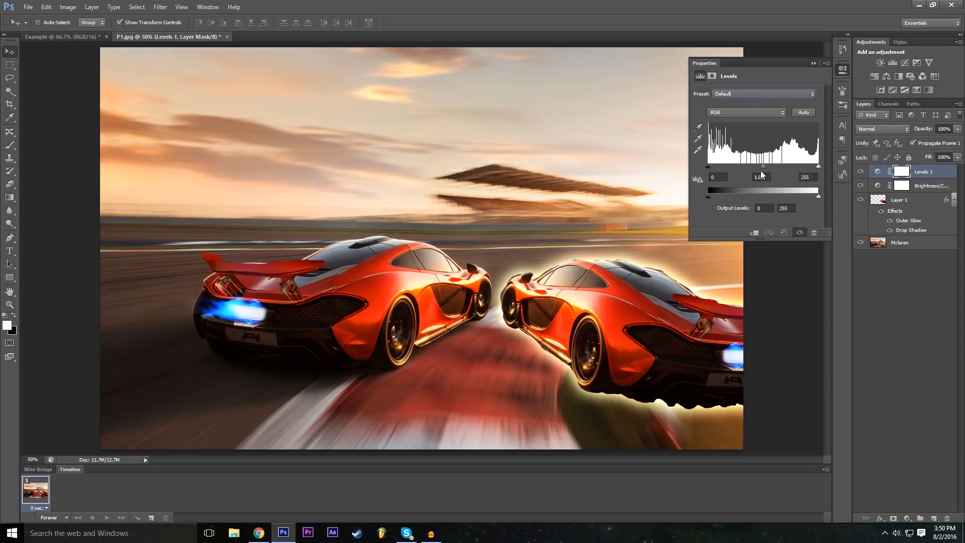
{"action": "left_click", "coordinate": [733, 97]}
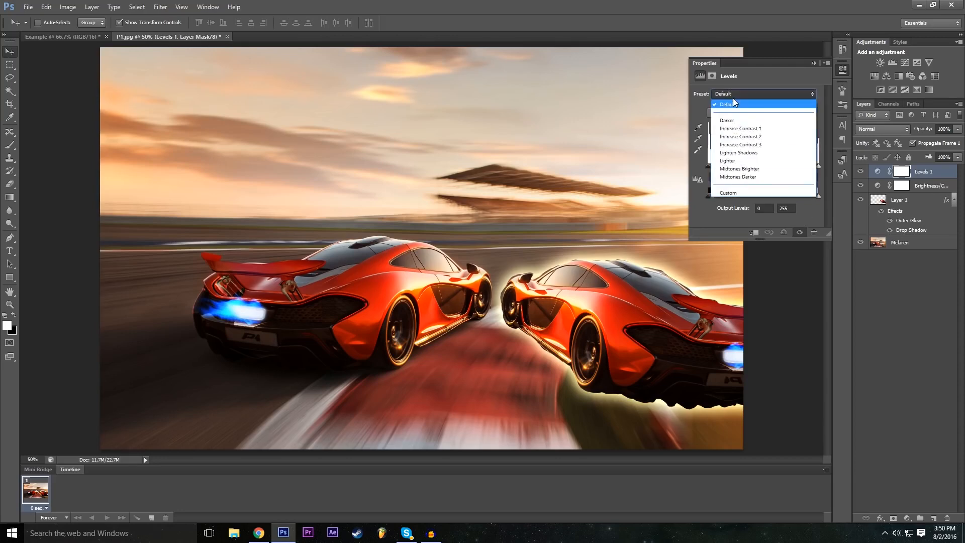
{"action": "left_click", "coordinate": [735, 120]}
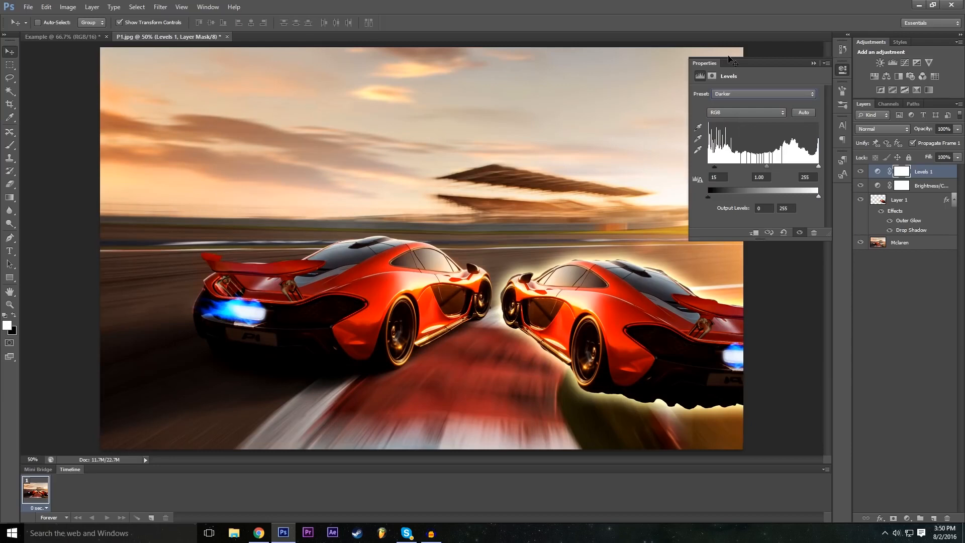
Step: Try the Increase Contrast 1, Lighter, Midtones Darker and Midtones Brighter presets in turn on the Levels adjustment
{"action": "left_click", "coordinate": [748, 98]}
{"action": "left_click", "coordinate": [752, 121]}
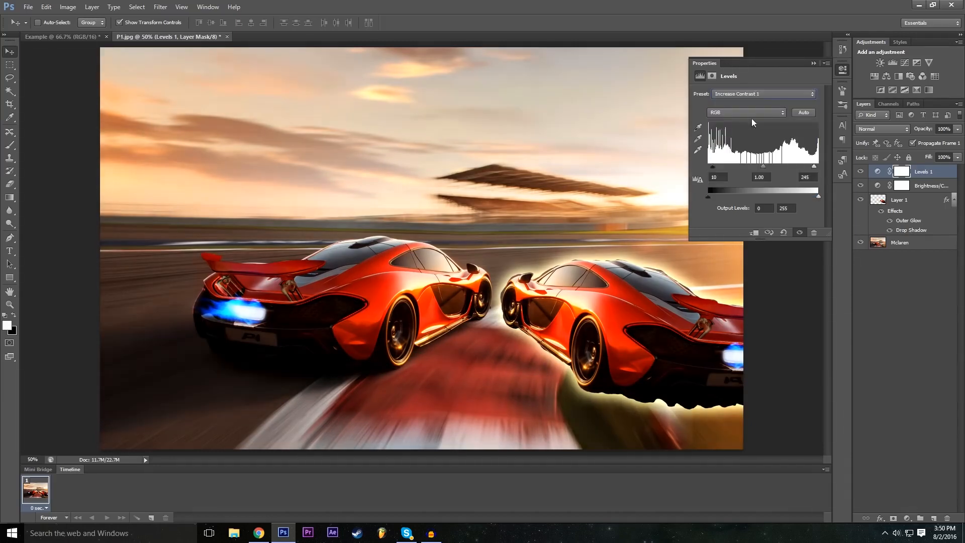
{"action": "left_click", "coordinate": [751, 94]}
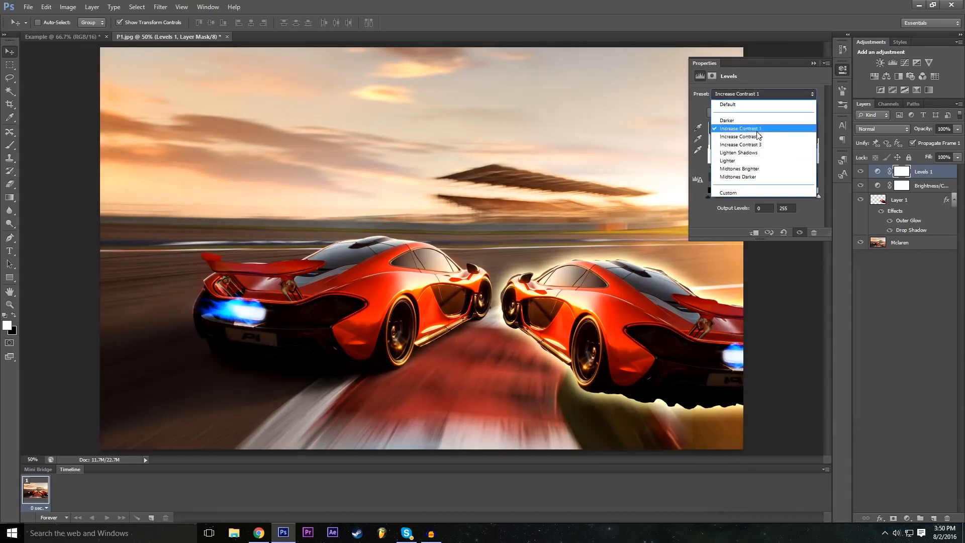
{"action": "left_click", "coordinate": [759, 160]}
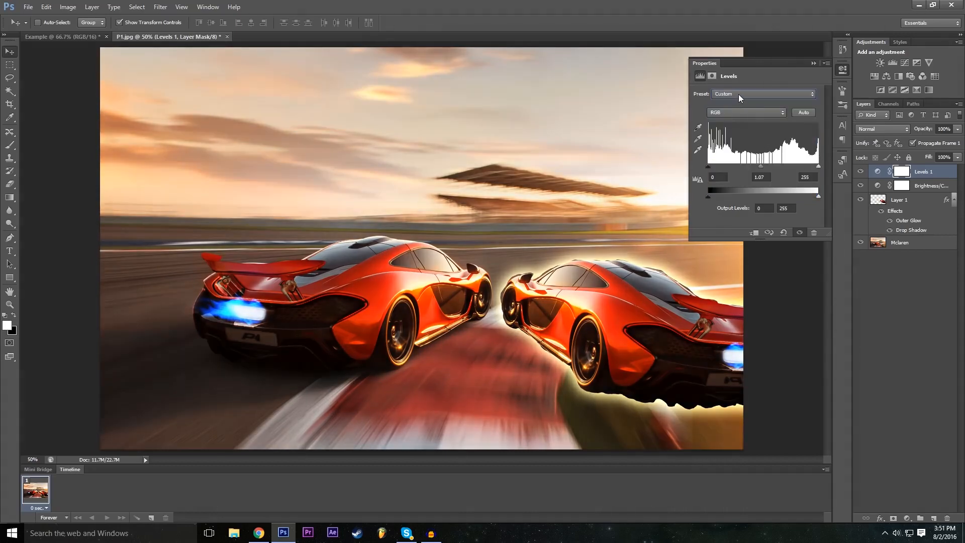
{"action": "left_click", "coordinate": [738, 95]}
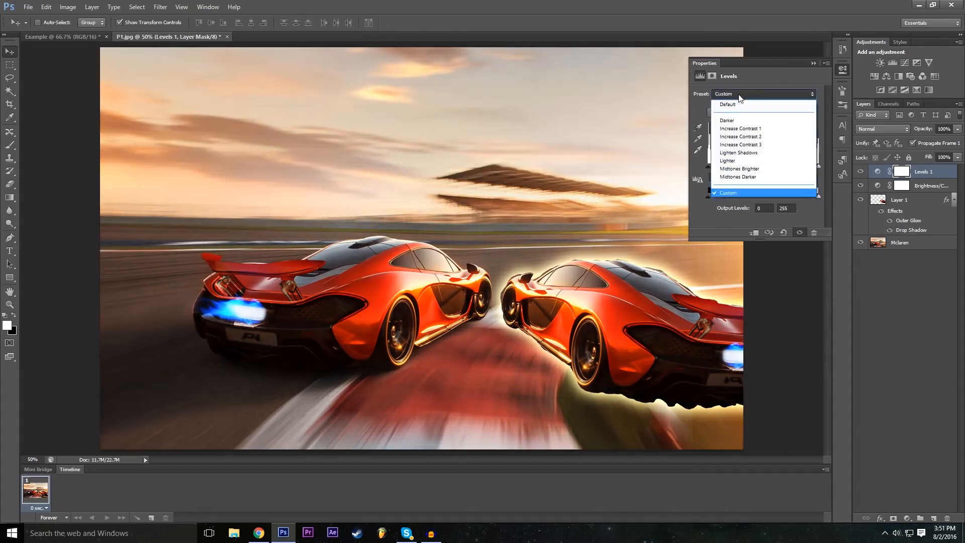
{"action": "left_click", "coordinate": [753, 175]}
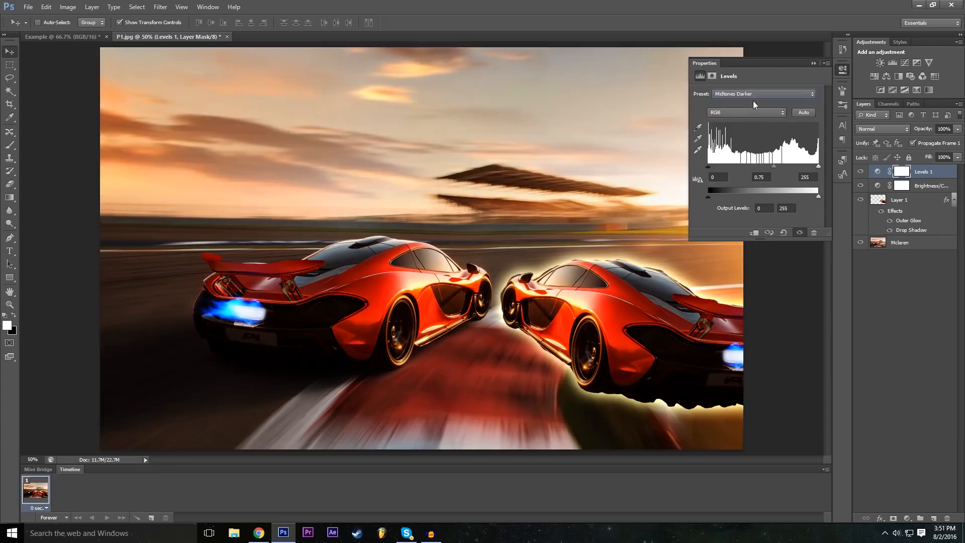
{"action": "left_click", "coordinate": [753, 94]}
{"action": "left_click", "coordinate": [748, 169]}
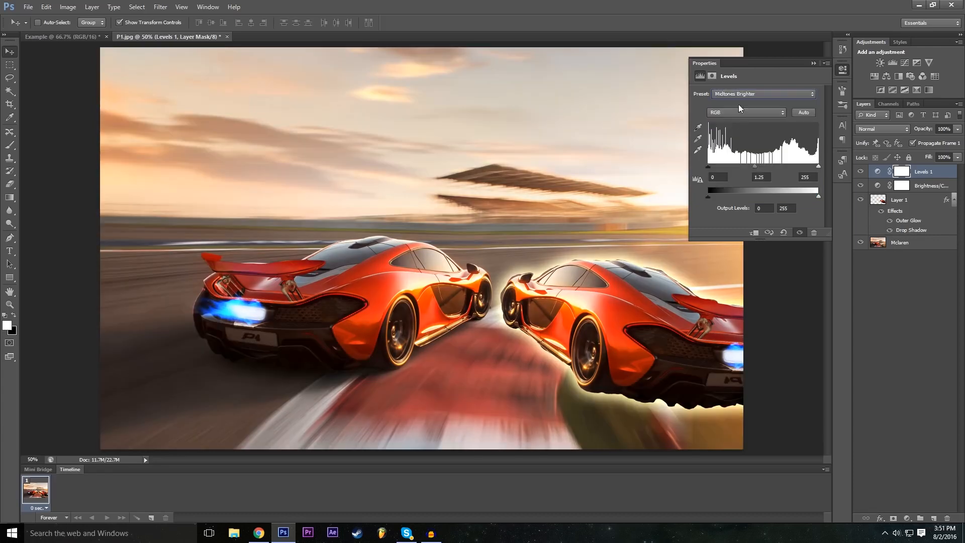
Step: Try the Increase Contrast 3, Increase Contrast 2, Increase Contrast 1 and Darker presets on the Levels adjustment
{"action": "left_click", "coordinate": [743, 94]}
{"action": "left_click", "coordinate": [756, 146]}
{"action": "left_click", "coordinate": [754, 94]}
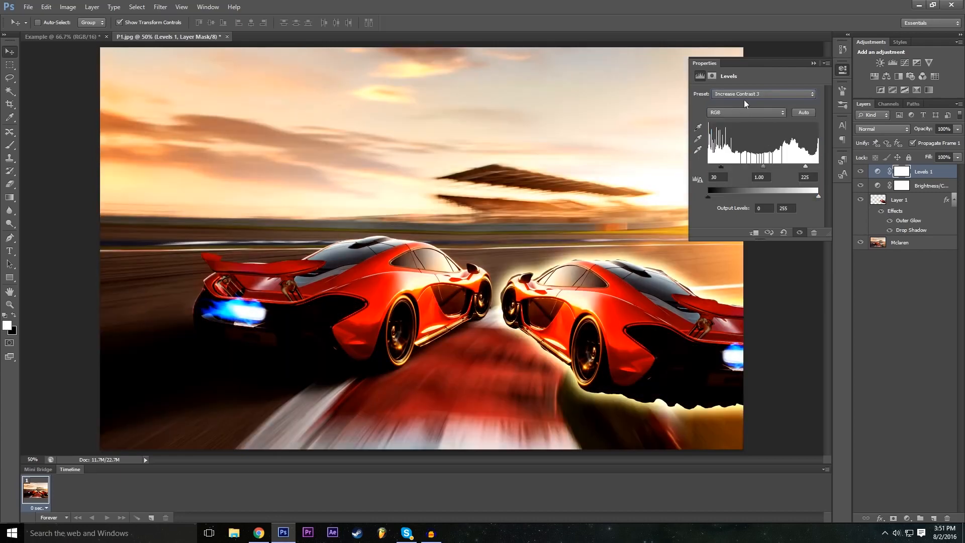
{"action": "left_click", "coordinate": [746, 94]}
{"action": "left_click", "coordinate": [751, 136]}
{"action": "left_click", "coordinate": [752, 94]}
{"action": "left_click", "coordinate": [757, 128]}
{"action": "left_click", "coordinate": [744, 94]}
{"action": "left_click", "coordinate": [739, 120]}
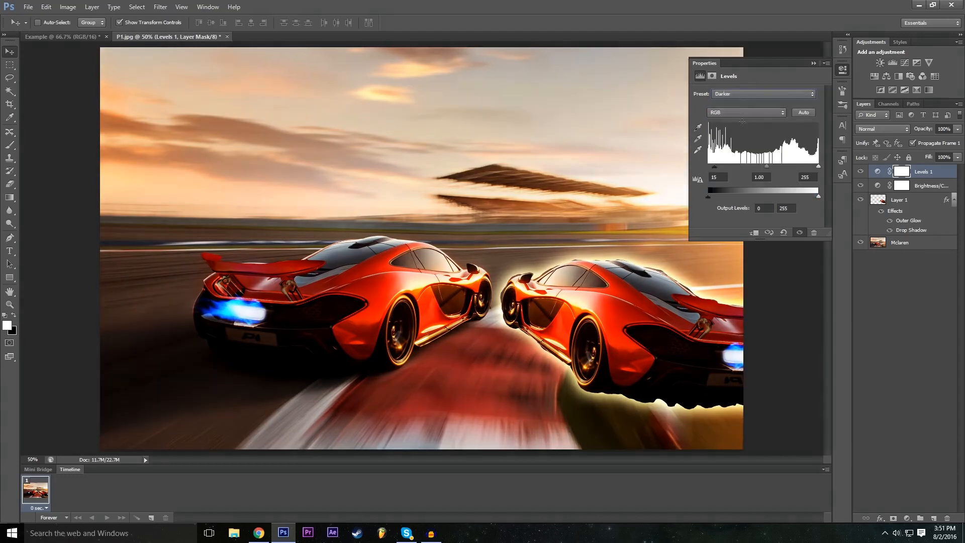
Step: Try Midtones Brighter on the Levels adjustment, settle on the Midtones Darker preset and close its properties
{"action": "left_click", "coordinate": [746, 95]}
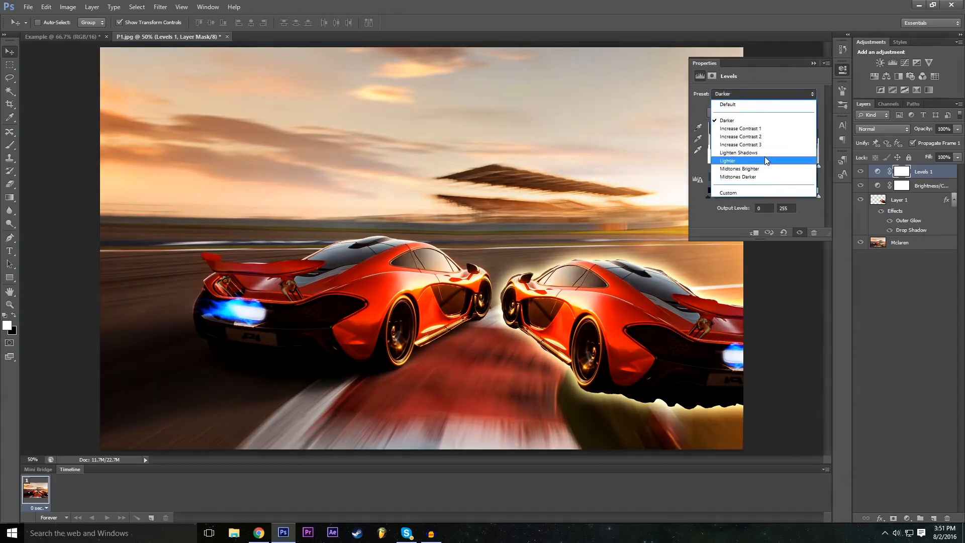
{"action": "left_click", "coordinate": [762, 169]}
{"action": "left_click", "coordinate": [760, 94]}
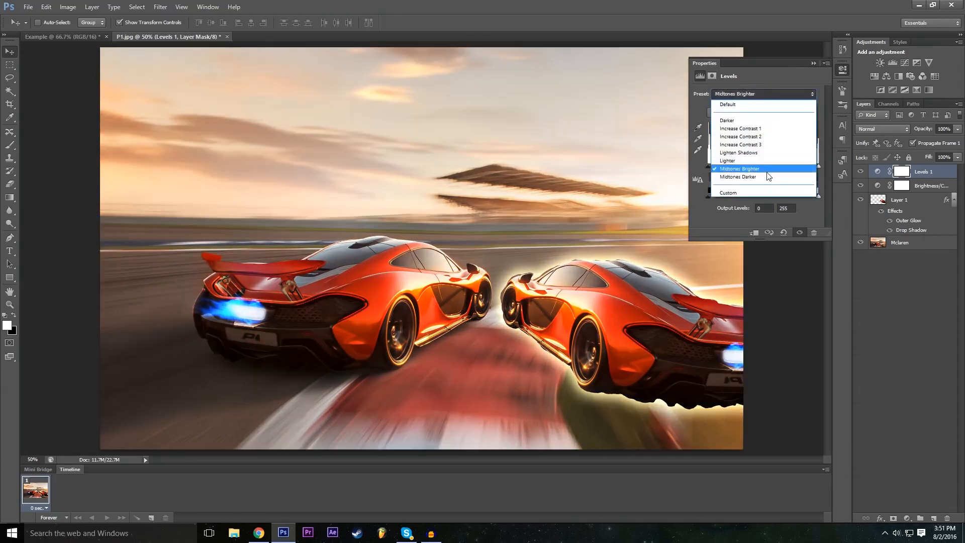
{"action": "left_click", "coordinate": [766, 174]}
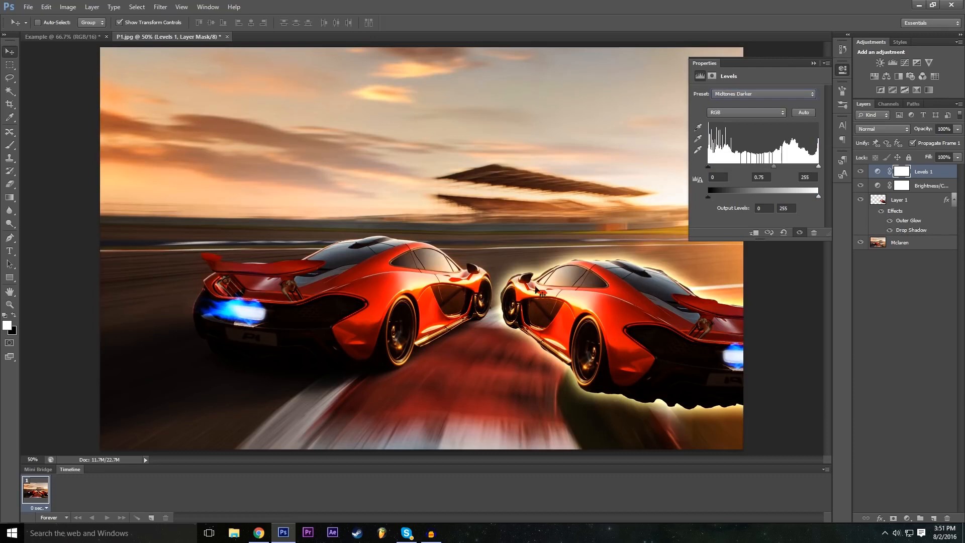
{"action": "left_click", "coordinate": [813, 64]}
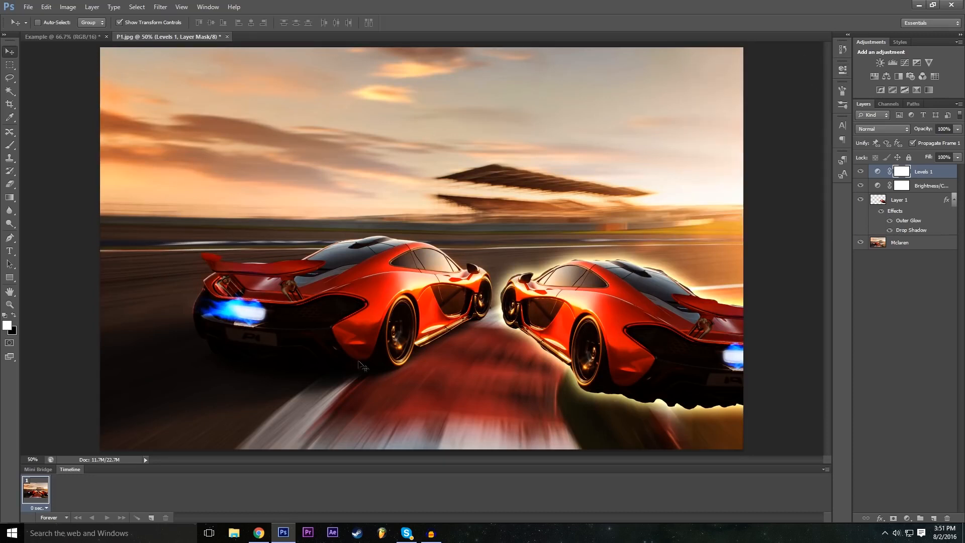
Step: Set the brightness of the existing Brightness/Contrast adjustment layer to 57 and close its properties
{"action": "double_click", "coordinate": [878, 186]}
{"action": "left_click_drag", "start_coordinate": [756, 118], "coordinate": [782, 129]}
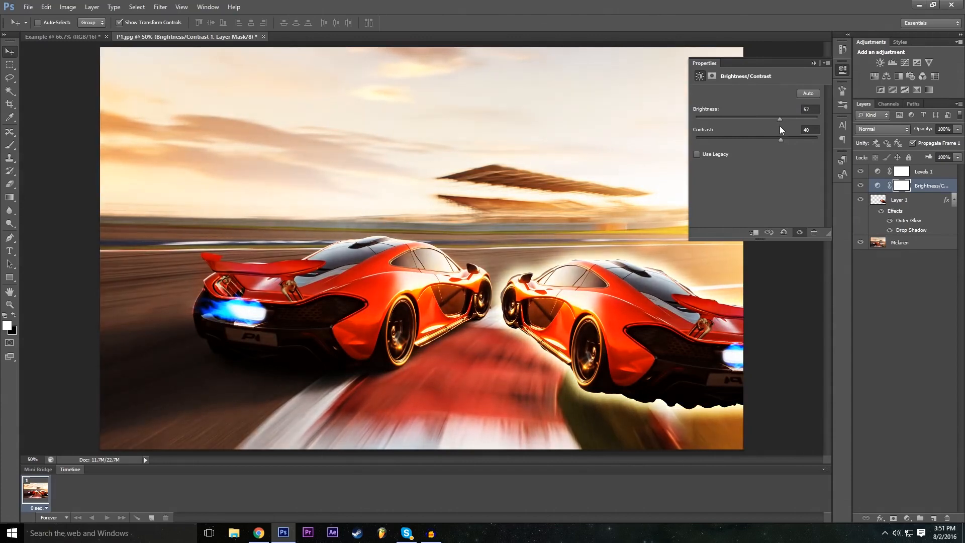
{"action": "left_click", "coordinate": [814, 63]}
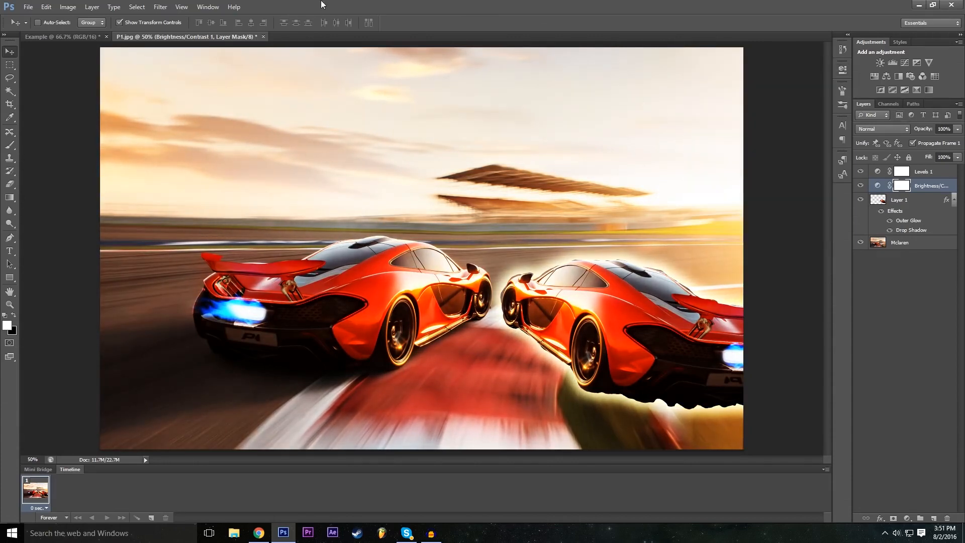
Step: Create an Exposure adjustment layer above the Brightness/Contrast layer with the default settings
{"action": "left_click", "coordinate": [160, 6]}
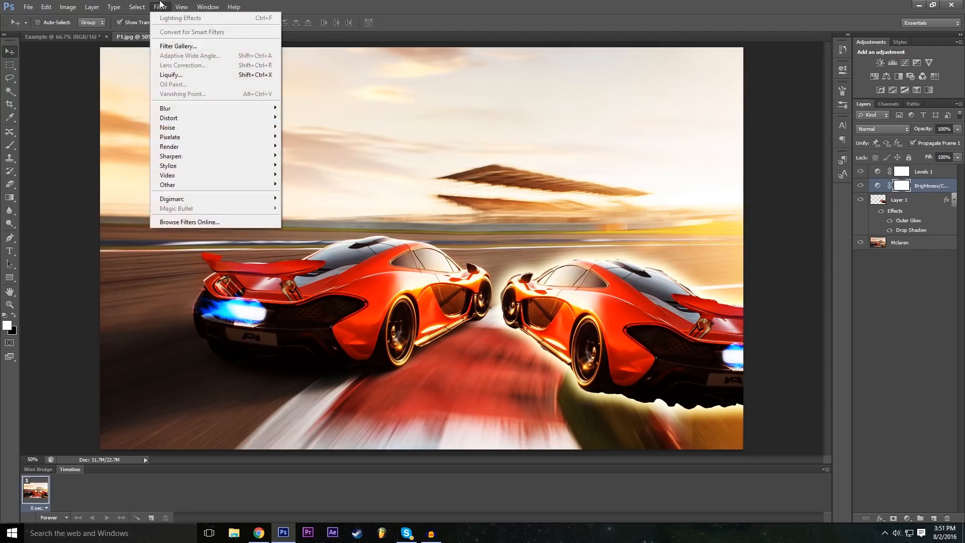
{"action": "mouse_move", "coordinate": [92, 7]}
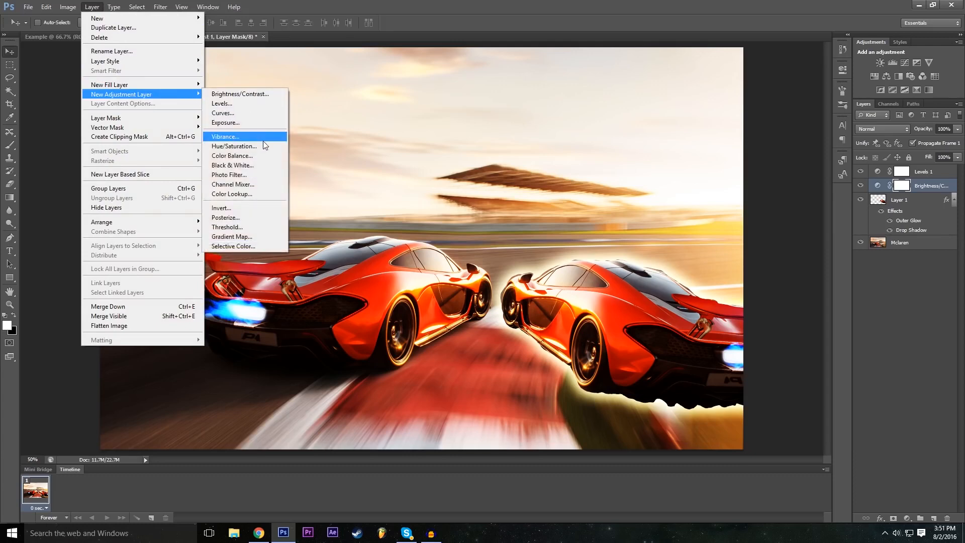
{"action": "left_click", "coordinate": [243, 124]}
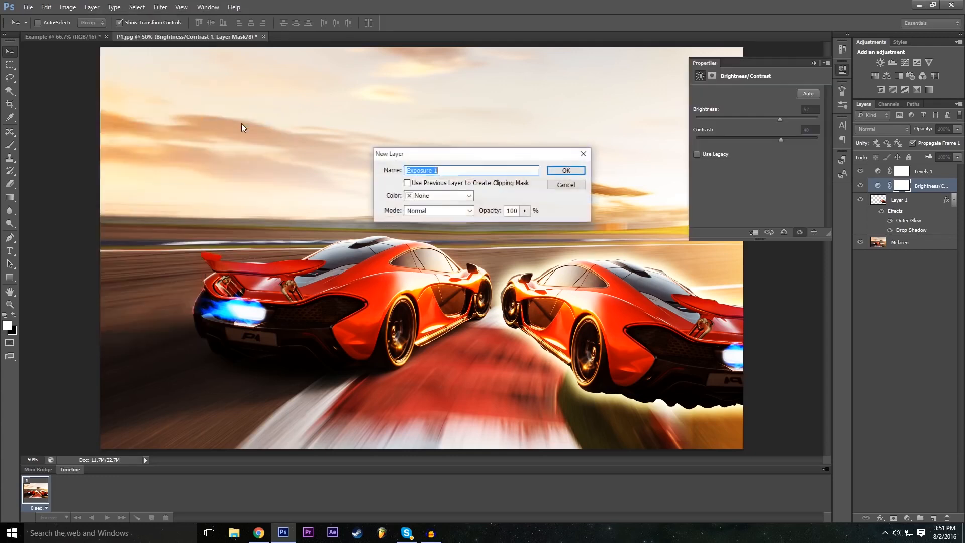
{"action": "left_click", "coordinate": [564, 168]}
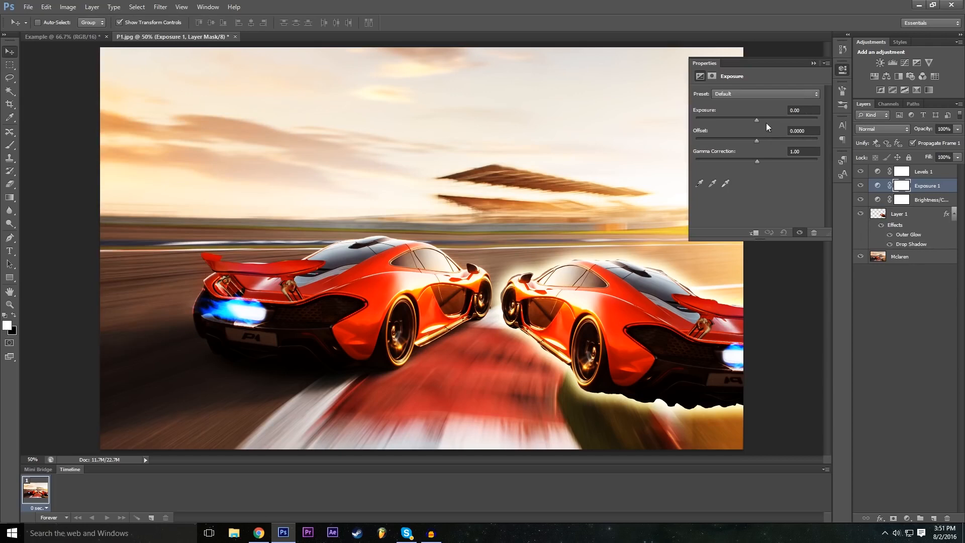
Step: Set exposure to -0.22, offset to +0.0207 and gamma correction to 0.78, and compare the image with all three adjustment layers hidden and shown
{"action": "left_click_drag", "start_coordinate": [757, 120], "coordinate": [759, 143]}
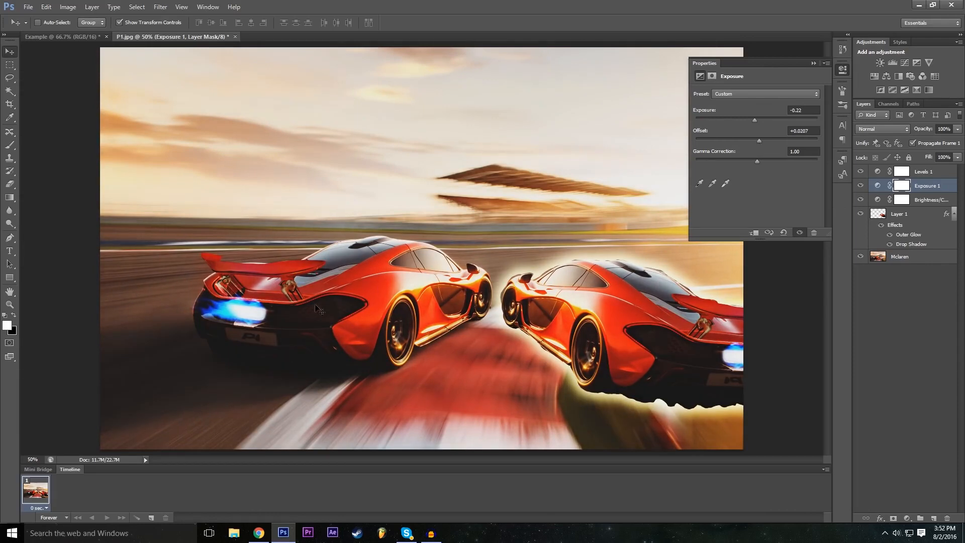
{"action": "mouse_move", "coordinate": [753, 162]}
{"action": "left_mouse_down"}
{"action": "mouse_move", "coordinate": [773, 160]}
{"action": "mouse_move", "coordinate": [766, 163]}
{"action": "left_mouse_up"}
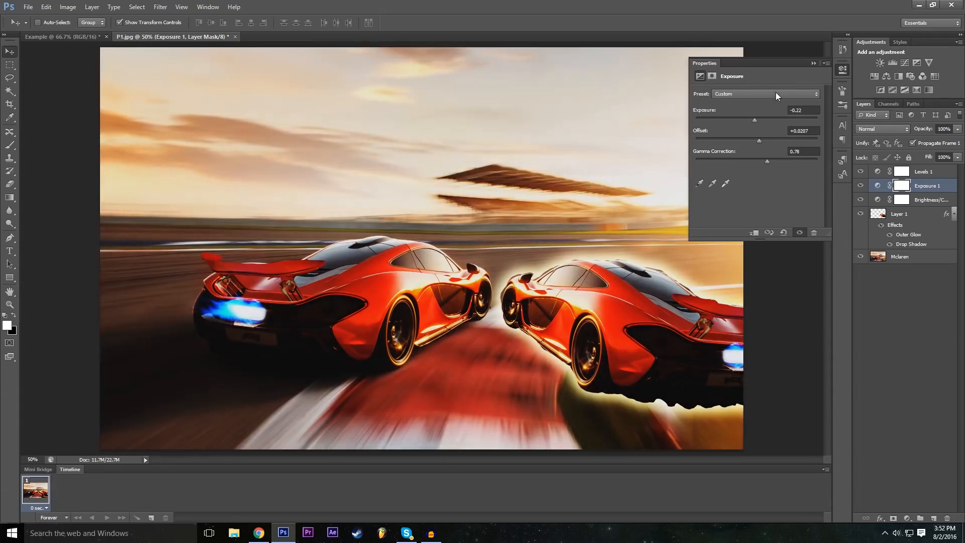
{"action": "left_click", "coordinate": [813, 63]}
{"action": "left_click_drag", "start_coordinate": [863, 173], "coordinate": [864, 206]}
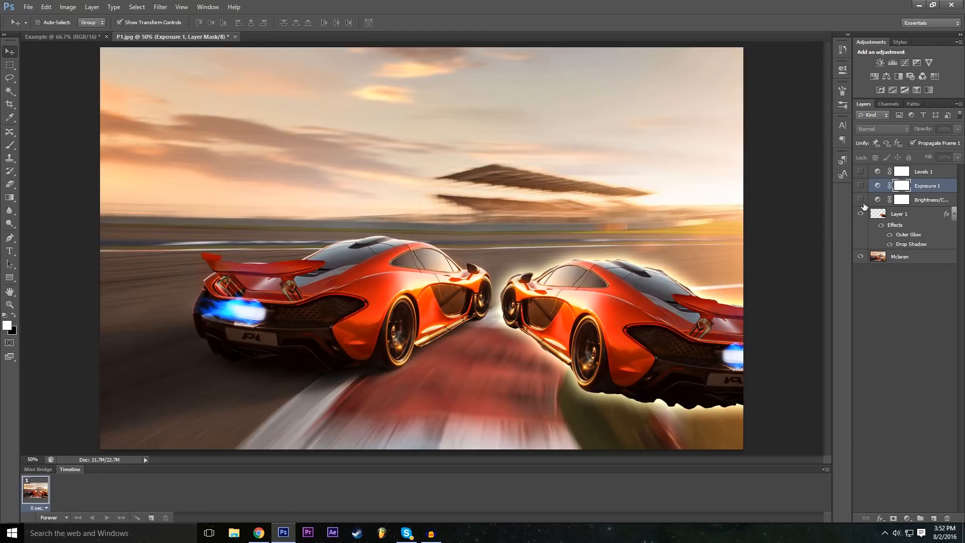
{"action": "left_click_drag", "start_coordinate": [861, 201], "coordinate": [859, 173]}
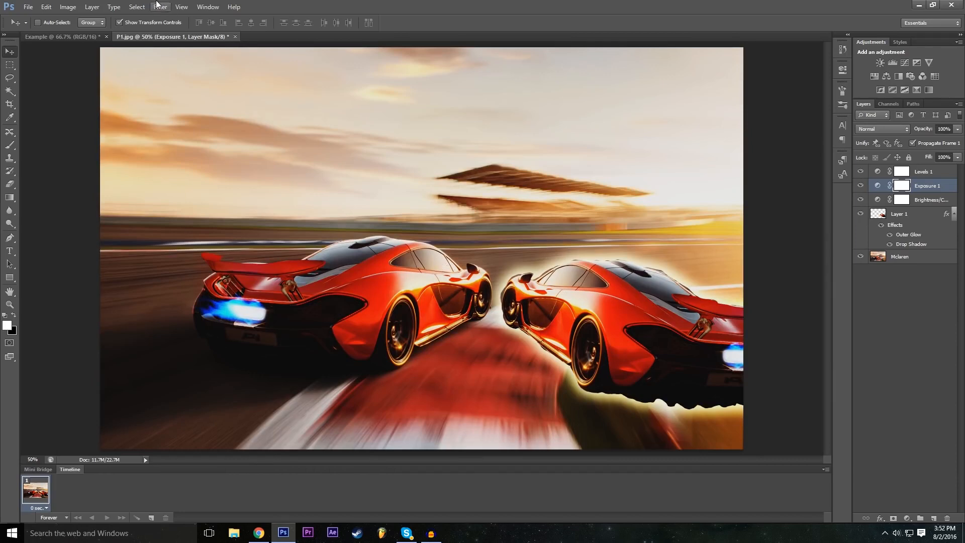
Step: Create a Color Lookup adjustment layer above the Exposure layer with the default settings
{"action": "left_click", "coordinate": [89, 5]}
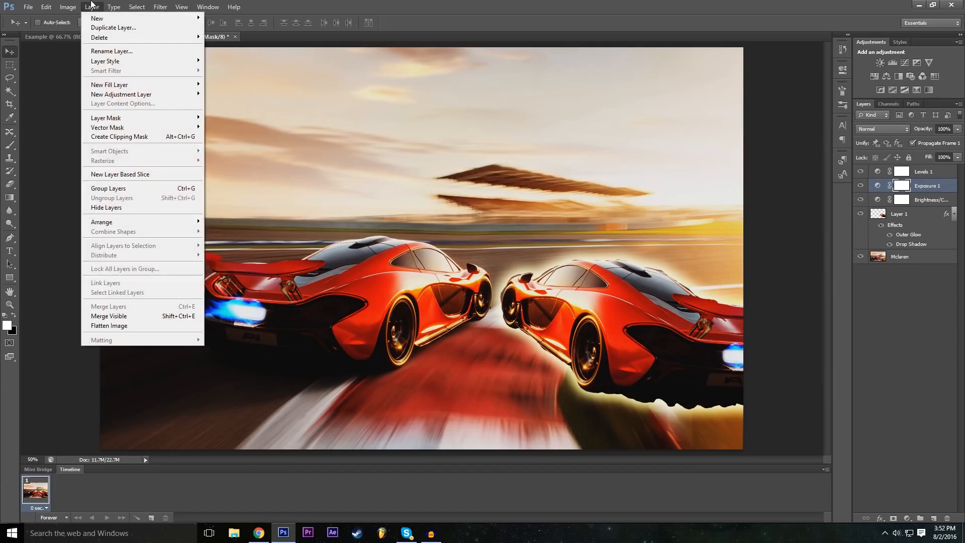
{"action": "mouse_move", "coordinate": [80, 5]}
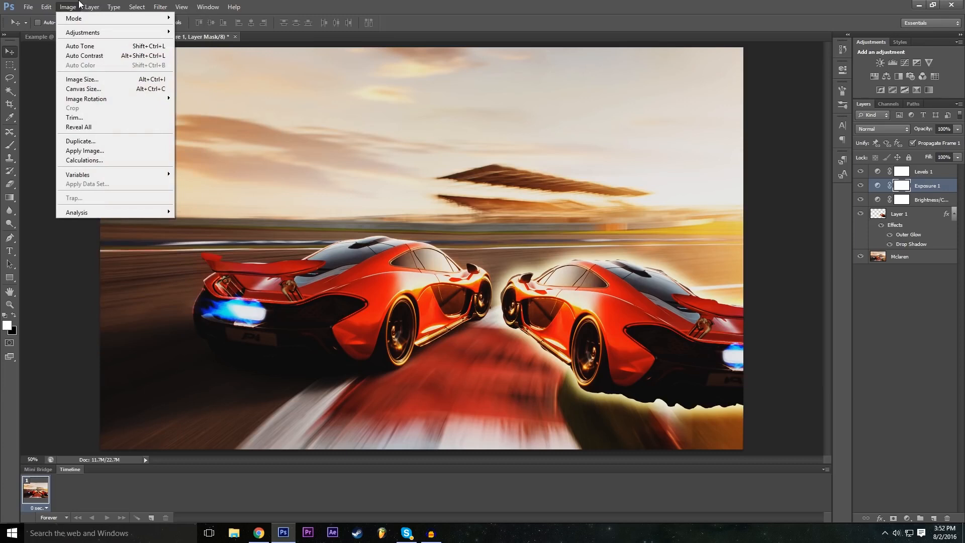
{"action": "mouse_move", "coordinate": [120, 5]}
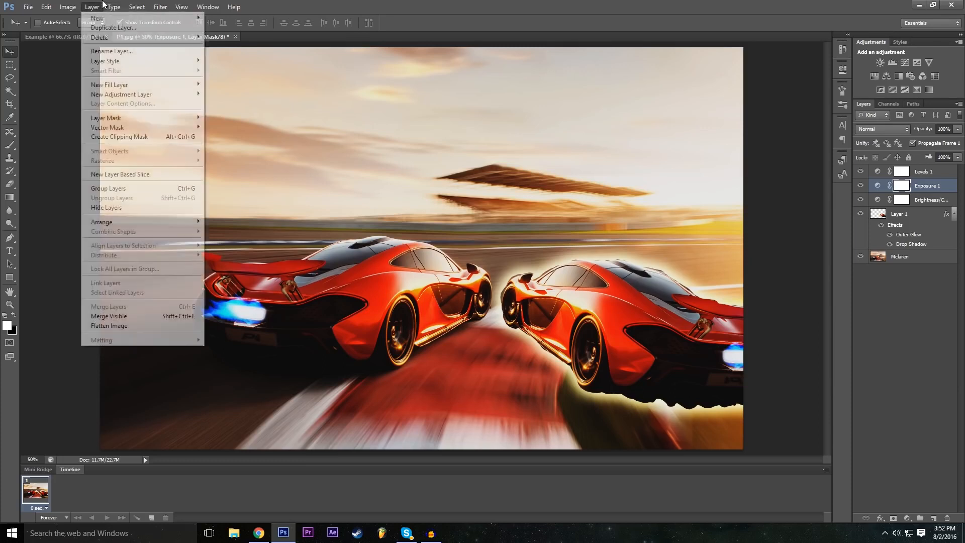
{"action": "mouse_move", "coordinate": [189, 96]}
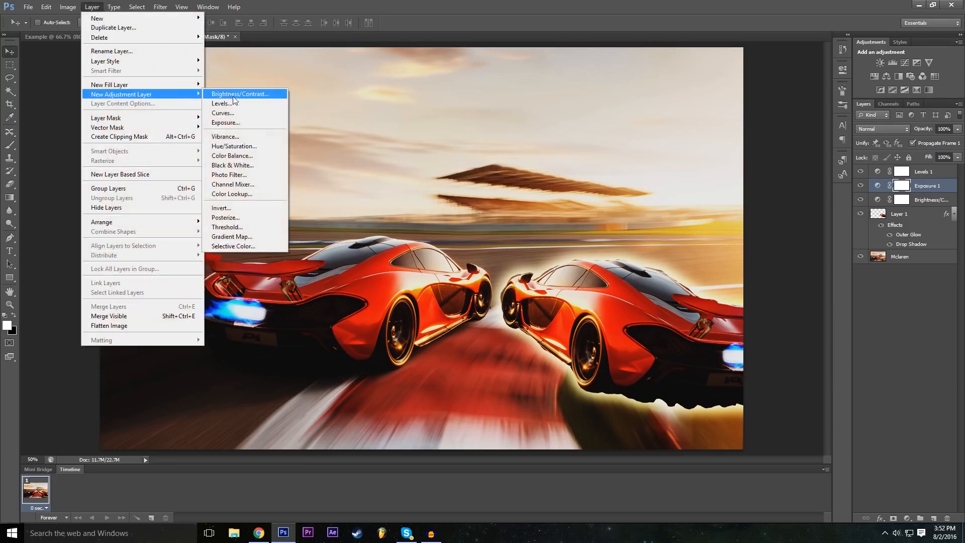
{"action": "left_click", "coordinate": [255, 193]}
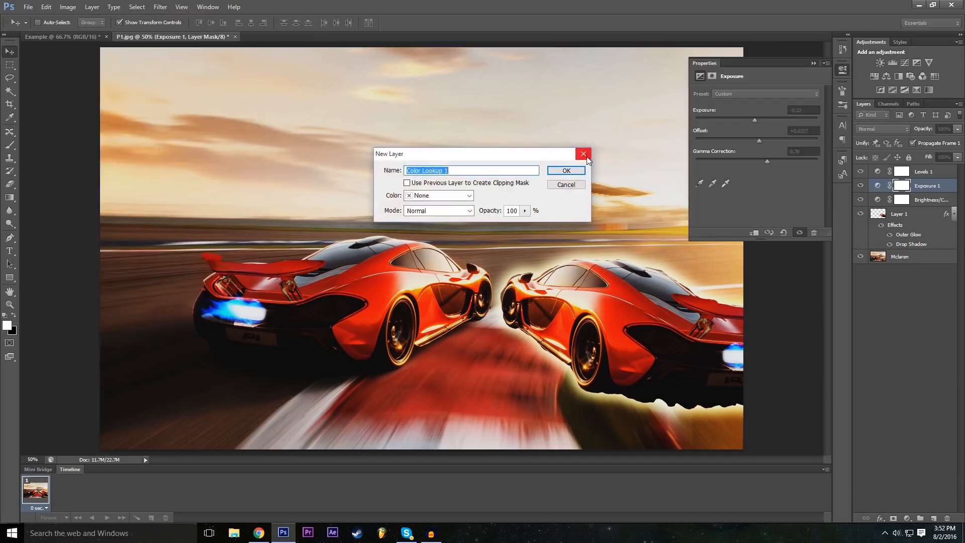
{"action": "left_click", "coordinate": [578, 171]}
Step: Try the Gold-Crimson and Turquoise-Sepia abstract profiles on the Color Lookup adjustment
{"action": "left_click", "coordinate": [770, 93]}
{"action": "left_click", "coordinate": [774, 105]}
{"action": "left_click", "coordinate": [774, 107]}
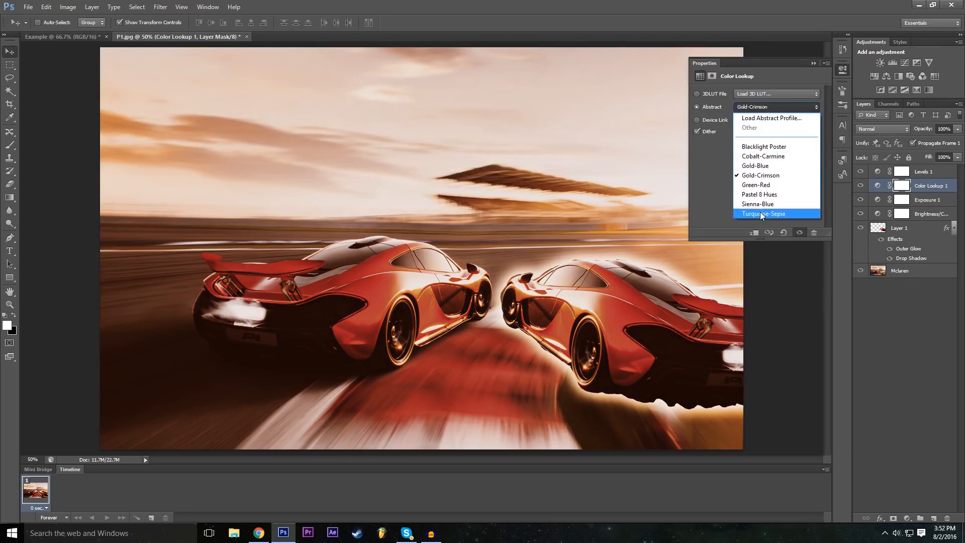
{"action": "left_click", "coordinate": [761, 214]}
{"action": "left_click", "coordinate": [760, 108]}
{"action": "left_click", "coordinate": [759, 175]}
{"action": "left_click", "coordinate": [767, 107]}
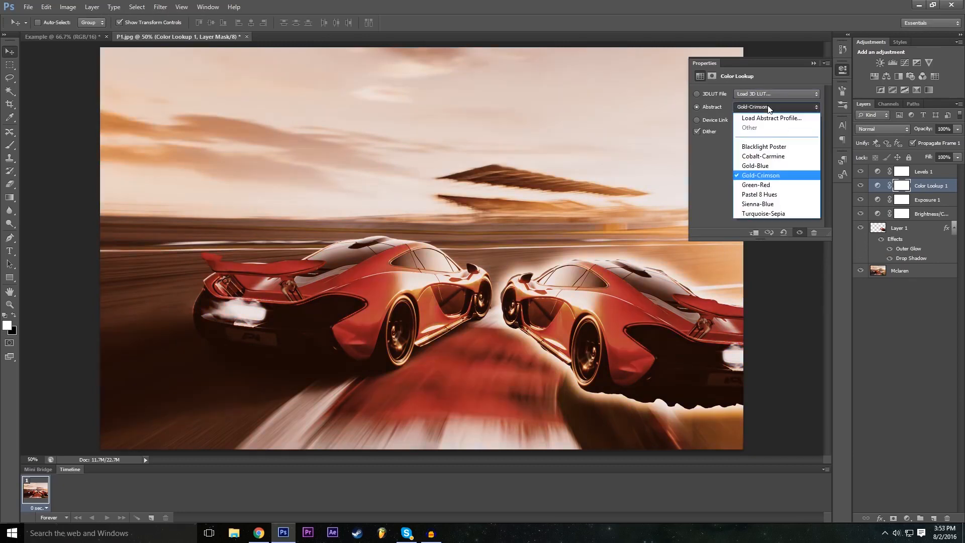
{"action": "left_click", "coordinate": [768, 106]}
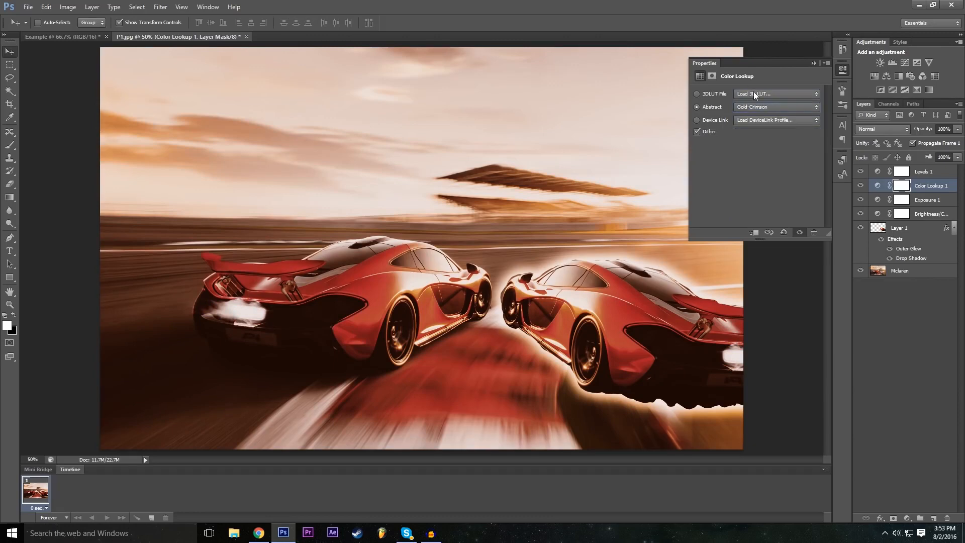
Step: Try the 3Strip.look, filmstock_50.3dl and Moonlight.3DL lookup files, and apply Candlelight.CUBE as the Color Lookup's 3D LUT
{"action": "left_click", "coordinate": [754, 94]}
{"action": "left_click", "coordinate": [770, 143]}
{"action": "left_click", "coordinate": [771, 93]}
{"action": "left_click", "coordinate": [764, 219]}
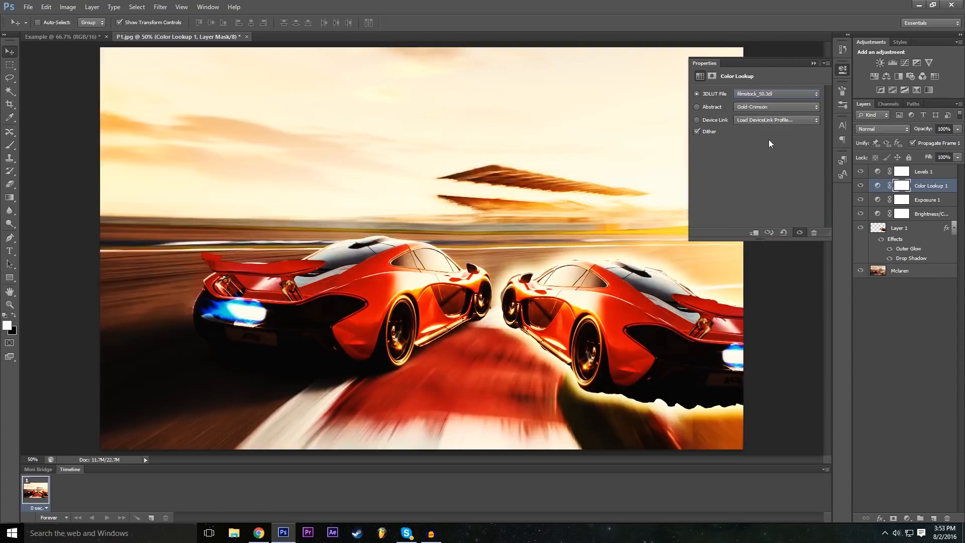
{"action": "left_click", "coordinate": [765, 94]}
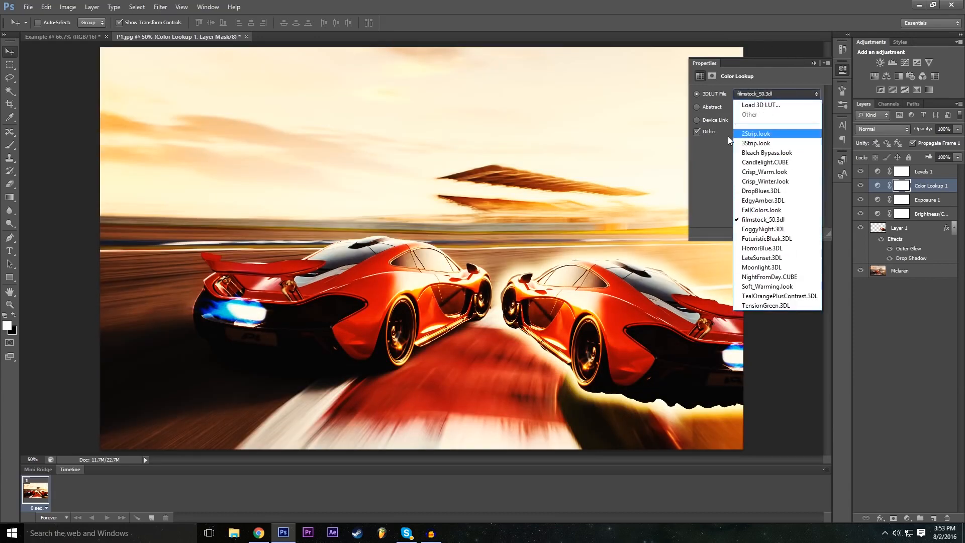
{"action": "left_click", "coordinate": [762, 267]}
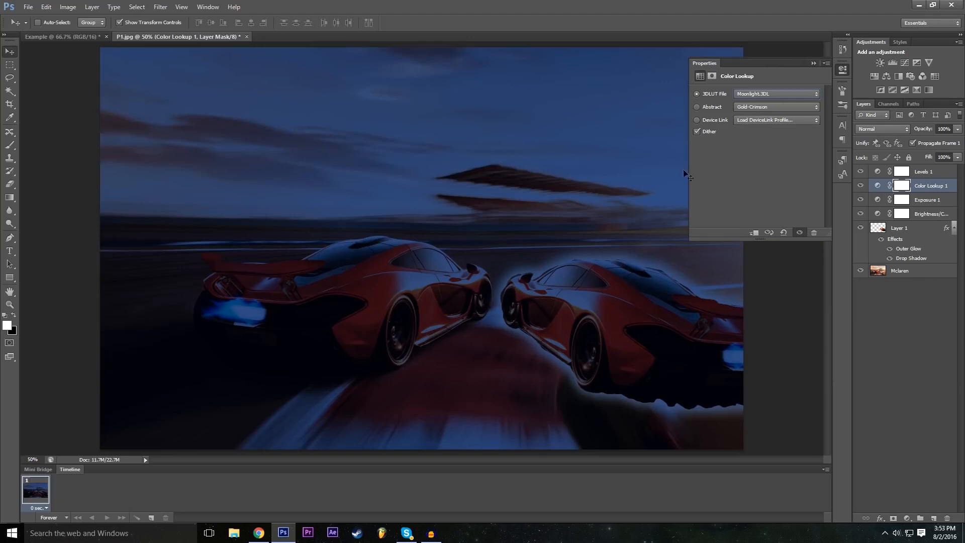
{"action": "left_click", "coordinate": [749, 91]}
{"action": "left_click", "coordinate": [772, 159]}
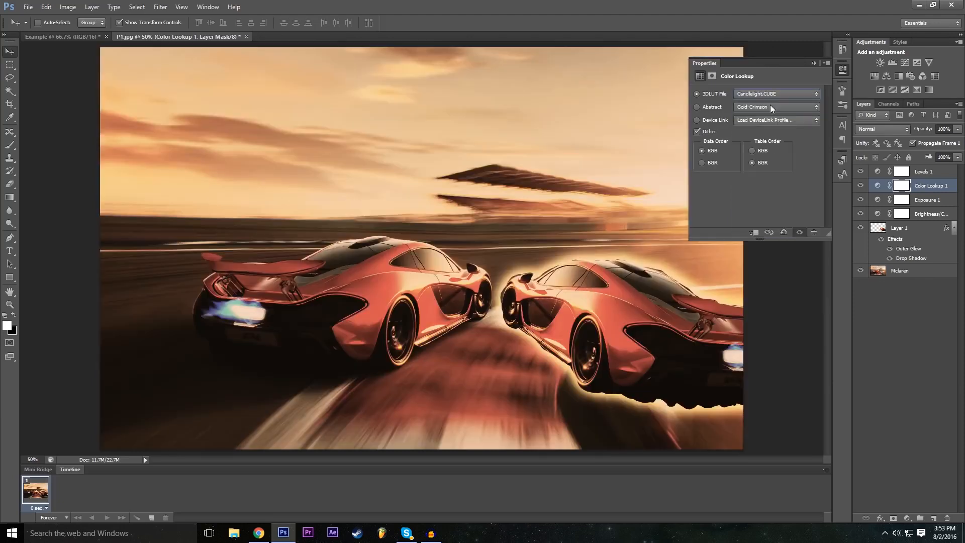
{"action": "left_click", "coordinate": [768, 98]}
{"action": "left_click", "coordinate": [767, 98]}
{"action": "left_click", "coordinate": [768, 98]}
{"action": "left_click", "coordinate": [767, 100]}
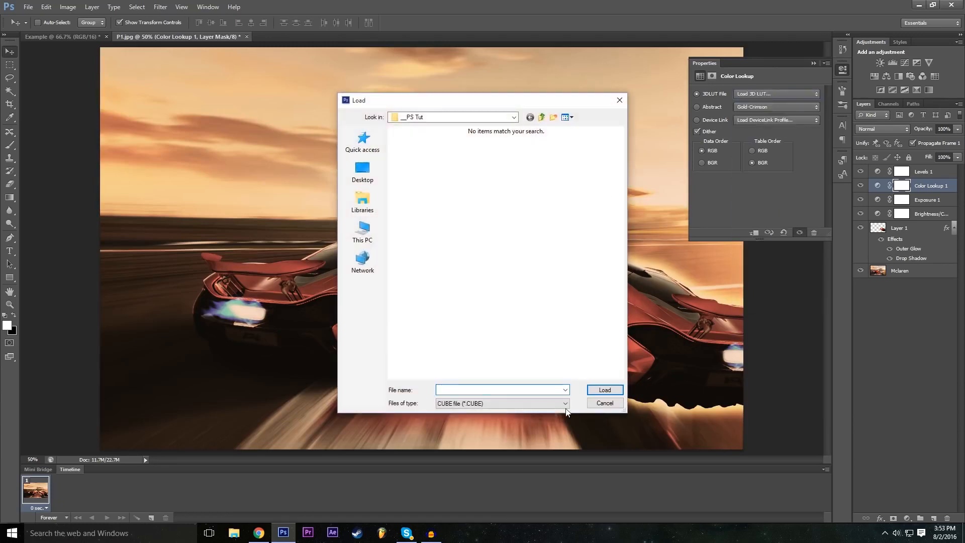
{"action": "left_click", "coordinate": [605, 403]}
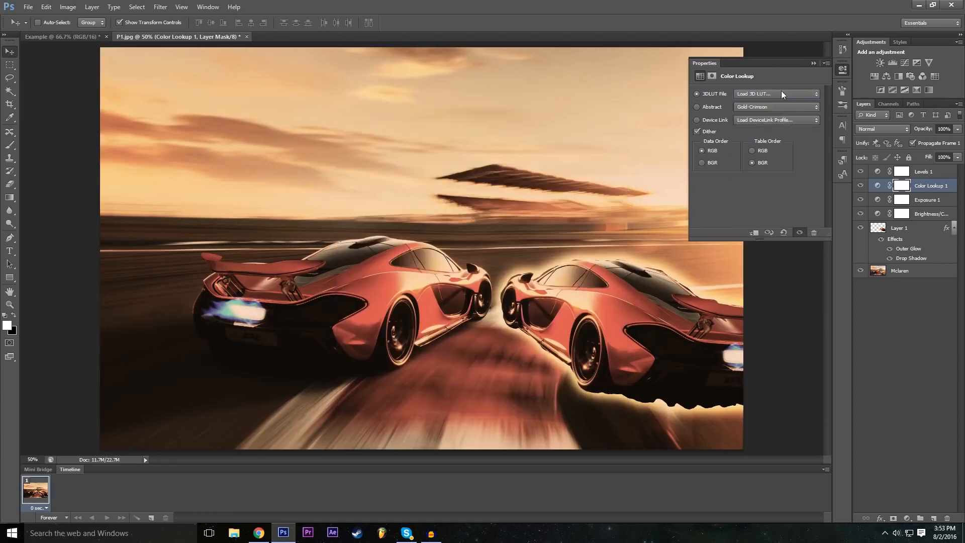
Step: Try the 2Strip.look 3D LUT and the Green-Red and Turquoise-Sepia abstract profiles on the Color Lookup adjustment
{"action": "left_click", "coordinate": [778, 92]}
{"action": "left_click", "coordinate": [760, 100]}
{"action": "left_click", "coordinate": [758, 106]}
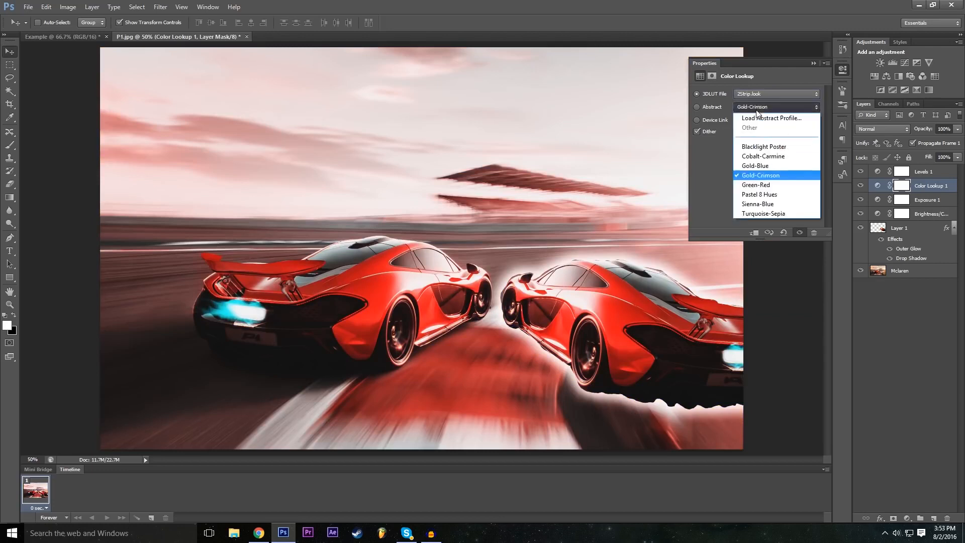
{"action": "left_click", "coordinate": [757, 108]}
{"action": "left_click", "coordinate": [757, 107]}
{"action": "left_click", "coordinate": [760, 185]}
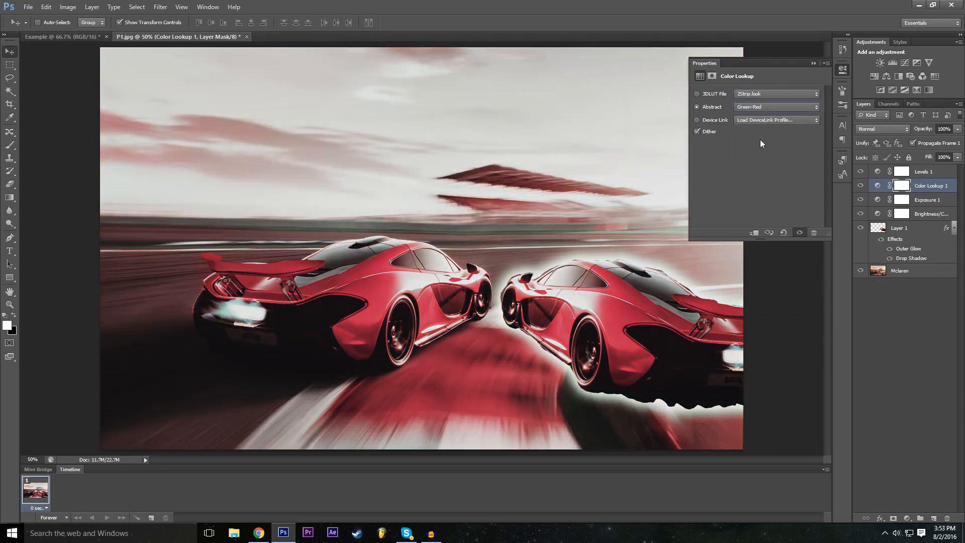
{"action": "left_click", "coordinate": [763, 108]}
{"action": "left_click", "coordinate": [769, 206]}
{"action": "left_click", "coordinate": [768, 107]}
{"action": "left_click", "coordinate": [765, 215]}
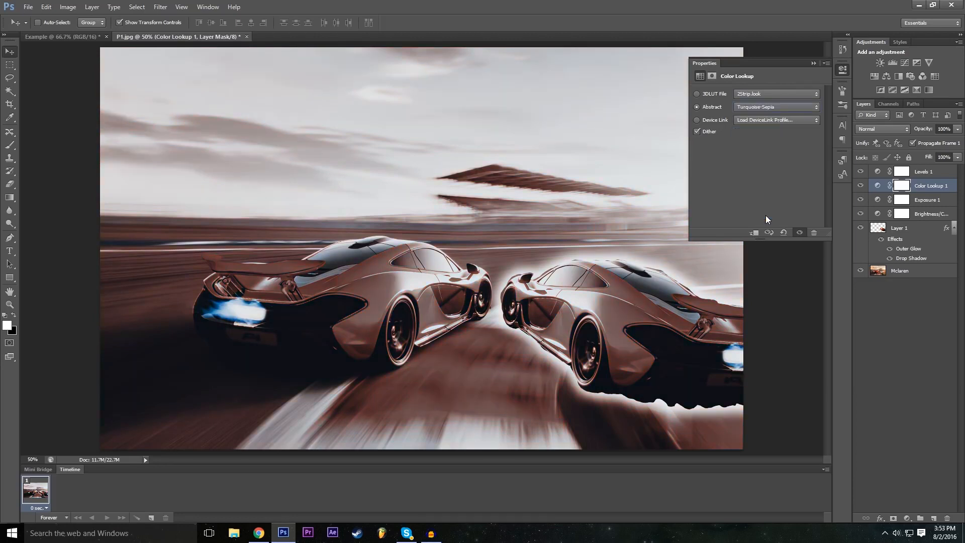
Step: Try the Blacklight Poster, Gold-Blue and Cobalt-Carmine abstract profiles on the Color Lookup adjustment
{"action": "left_click", "coordinate": [765, 108]}
{"action": "left_click", "coordinate": [757, 146]}
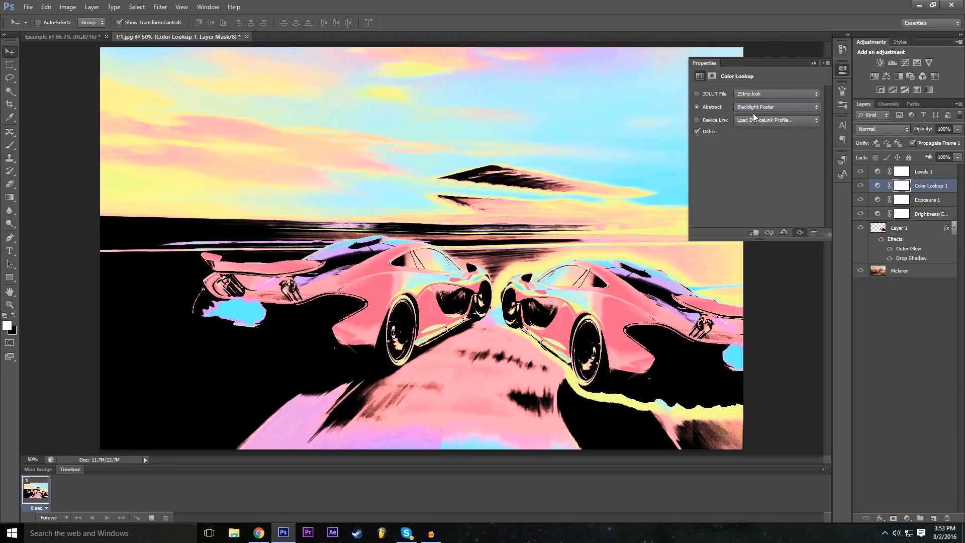
{"action": "left_click", "coordinate": [754, 111]}
{"action": "left_click", "coordinate": [760, 168]}
{"action": "left_click", "coordinate": [765, 108]}
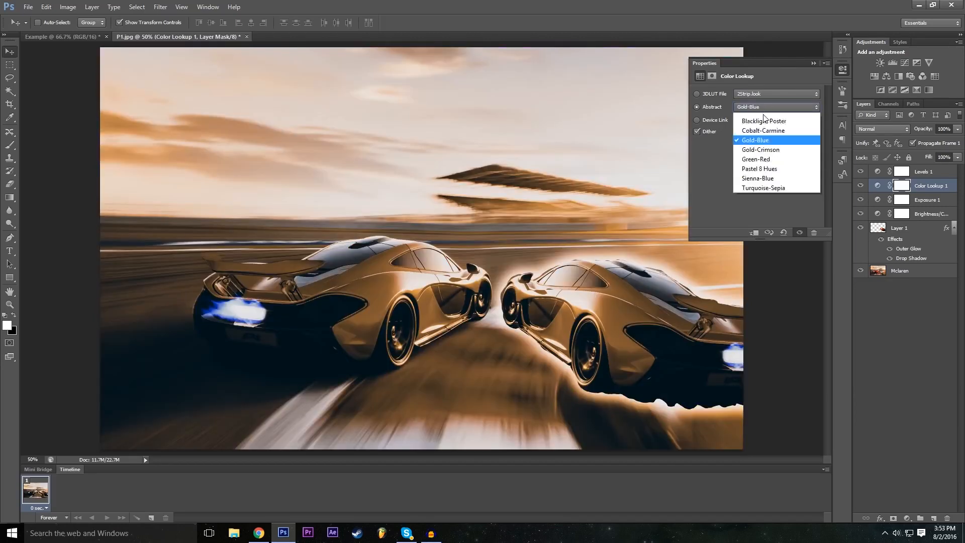
{"action": "left_click", "coordinate": [764, 147]}
{"action": "left_click", "coordinate": [766, 107]}
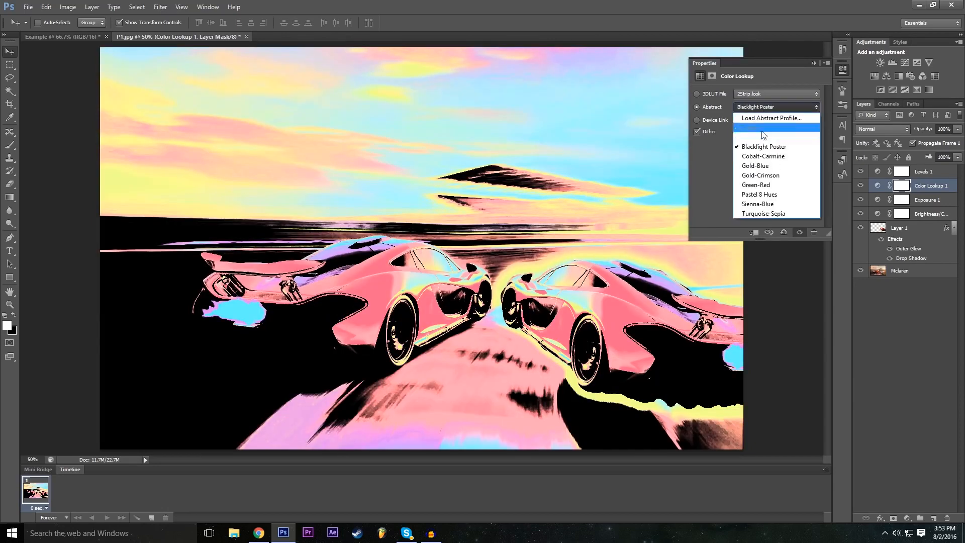
{"action": "left_click", "coordinate": [765, 156]}
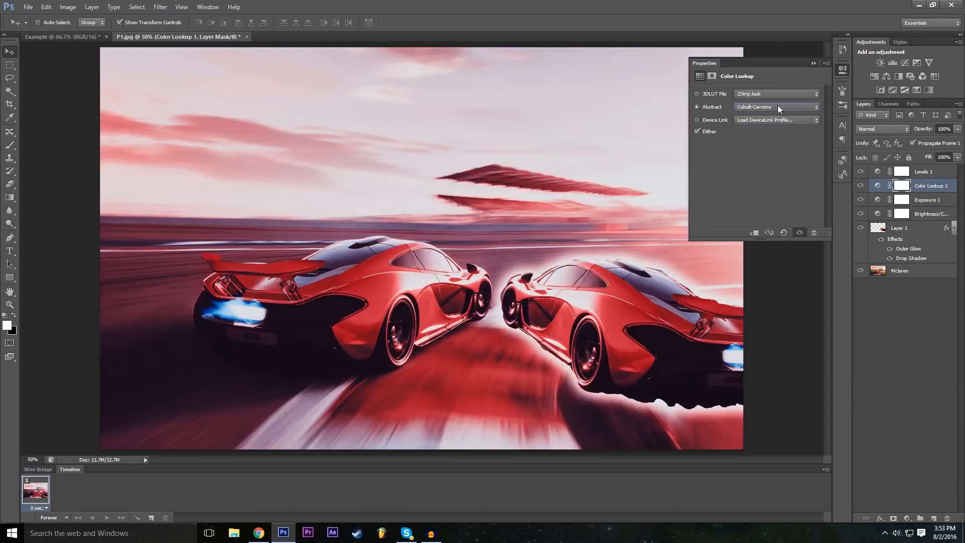
Step: Apply DropBlues.3DL as the Color Lookup's 3D LUT and compare the image with that adjustment layer hidden and shown
{"action": "left_click", "coordinate": [767, 95]}
{"action": "left_click", "coordinate": [775, 191]}
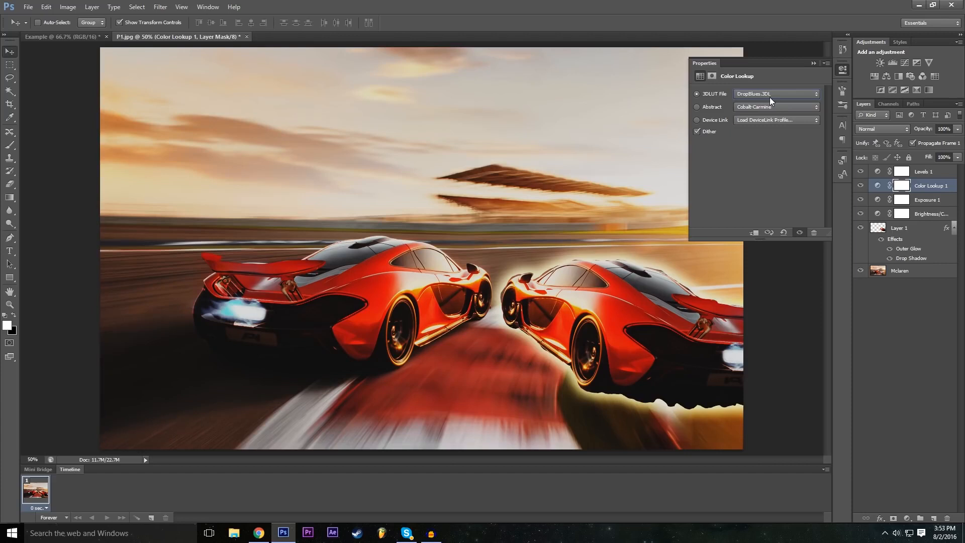
{"action": "left_click", "coordinate": [814, 64]}
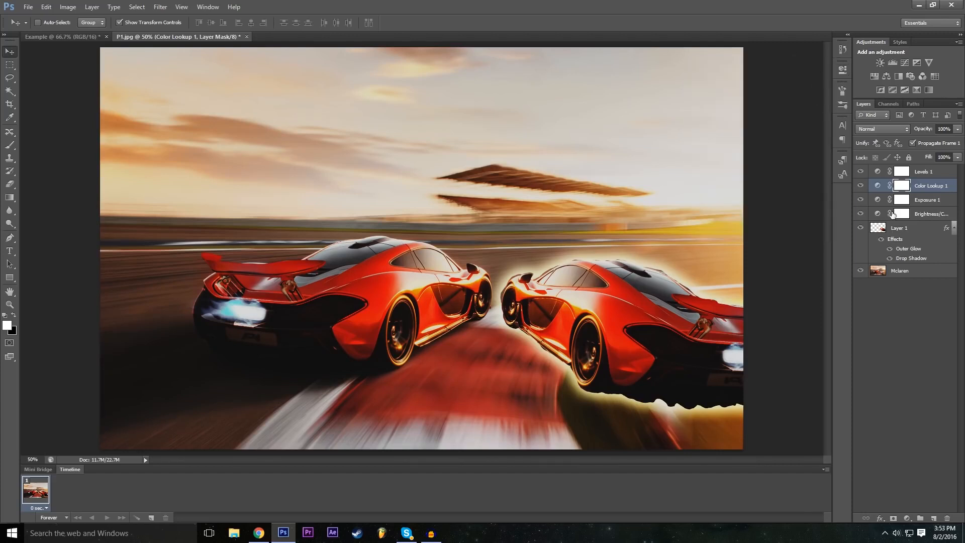
{"action": "left_click", "coordinate": [862, 186]}
{"action": "left_click", "coordinate": [862, 186]}
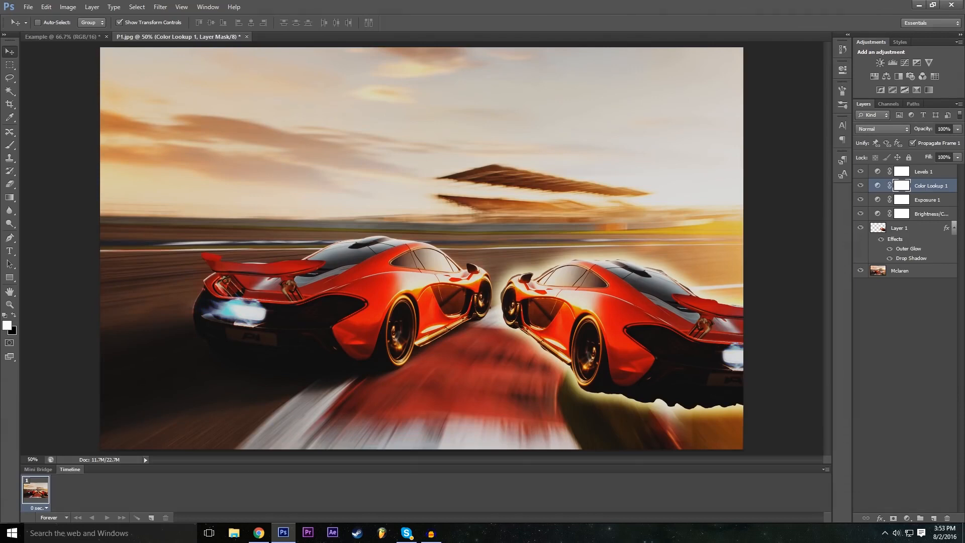
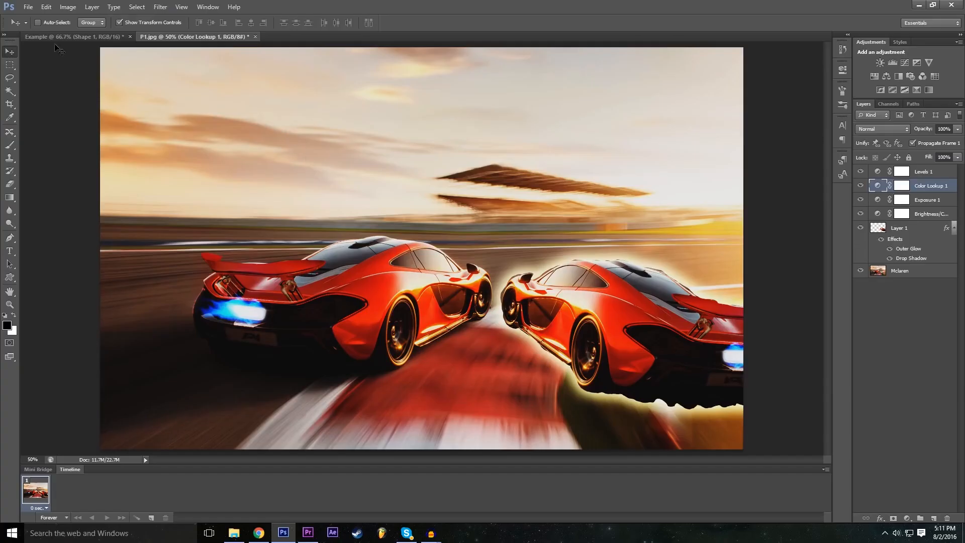
Step: Add the text "Example" above the Color Lookup layer and move it so it spans the sky above the cars
{"action": "left_click", "coordinate": [10, 251]}
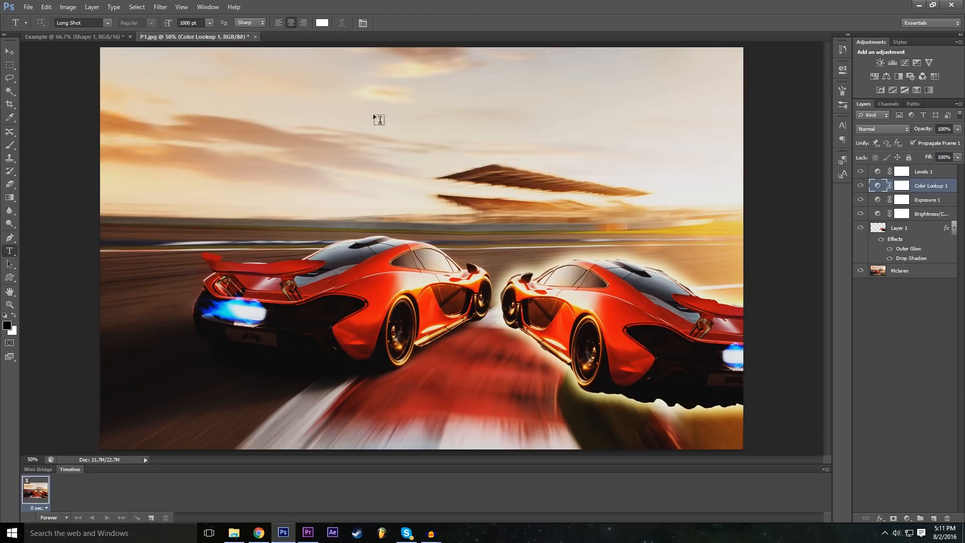
{"action": "left_click", "coordinate": [155, 101]}
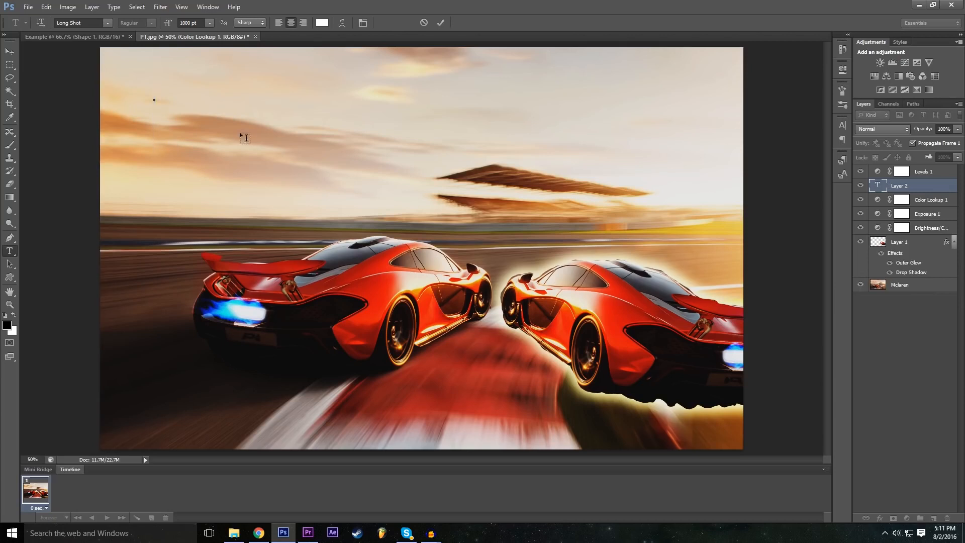
{"action": "type", "text": "Chan"}
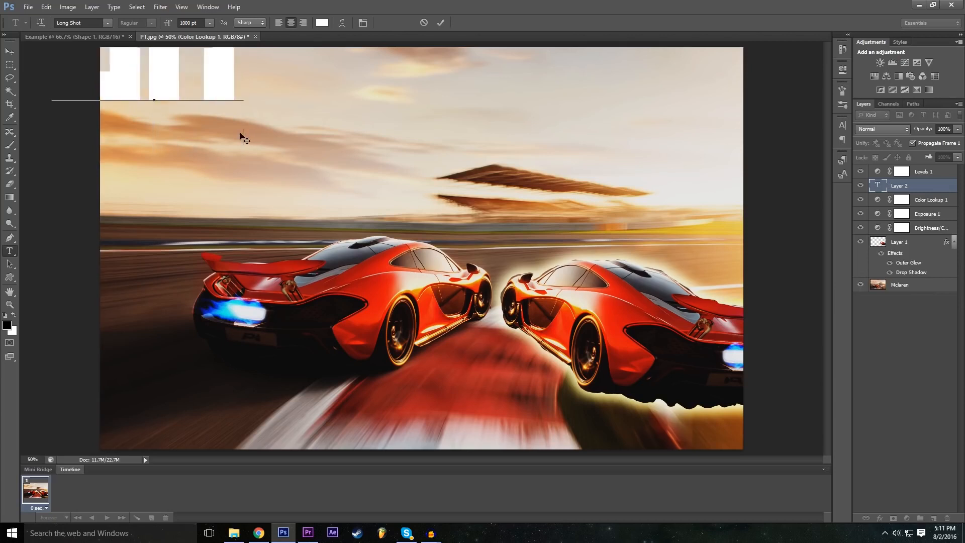
{"action": "type", "text": "pea"}
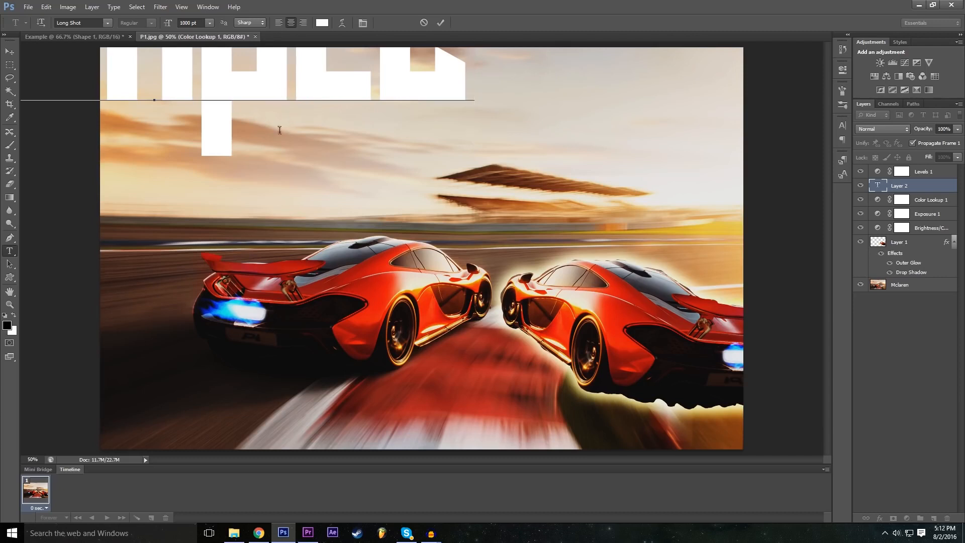
{"action": "left_click_drag", "start_coordinate": [248, 200], "coordinate": [381, 305]}
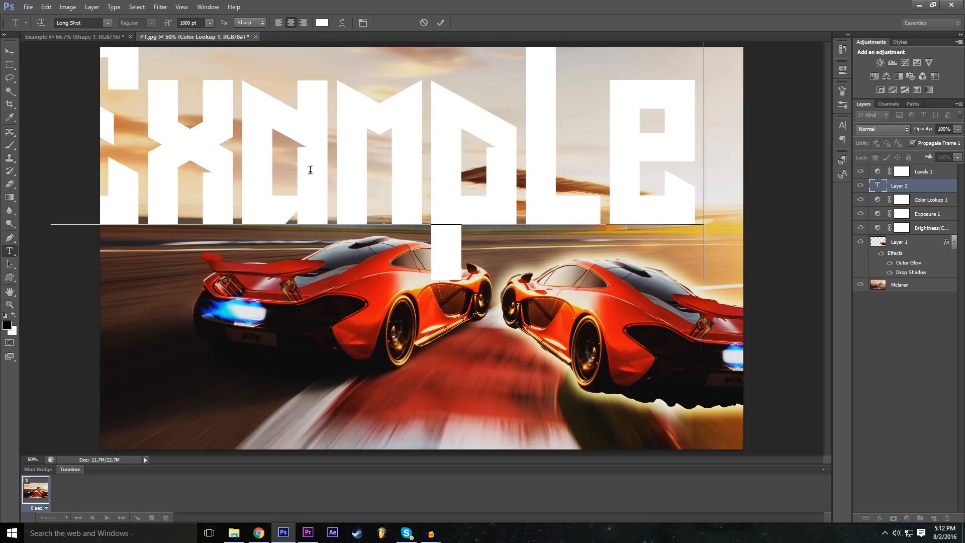
{"action": "left_click_drag", "start_coordinate": [262, 317], "coordinate": [312, 320]}
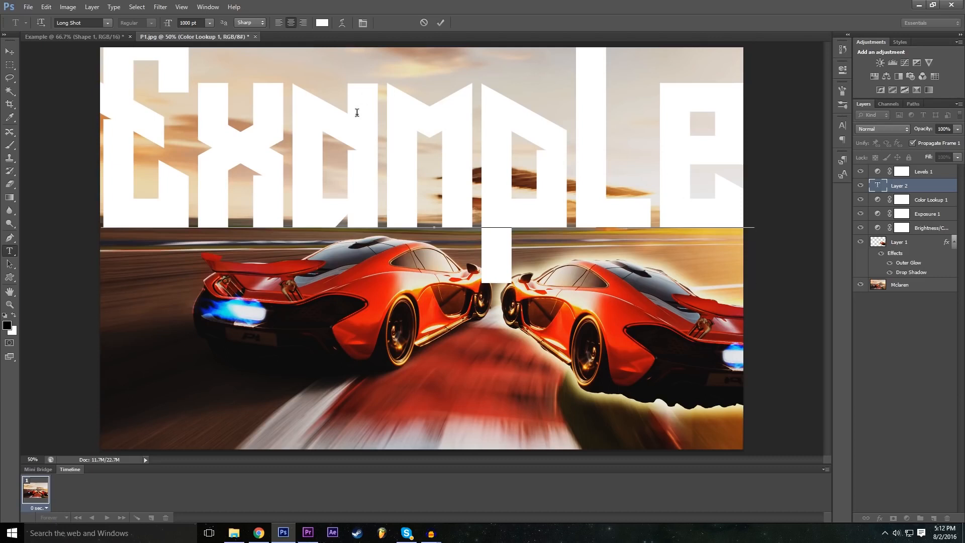
Step: Select the whole "Example" text, try the Microsoft Tai Le font, and set the font to Nexa Bold
{"action": "double_click", "coordinate": [414, 166]}
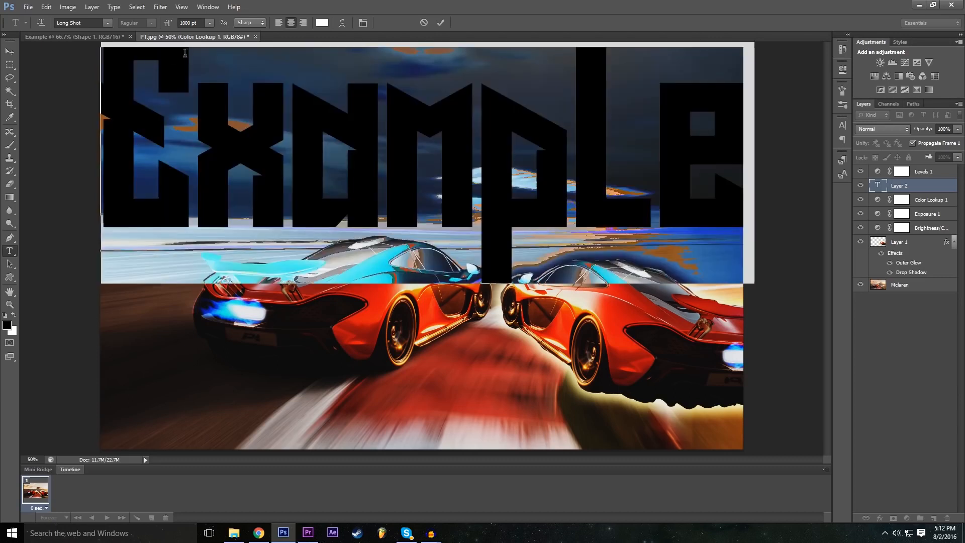
{"action": "double_click", "coordinate": [187, 22]}
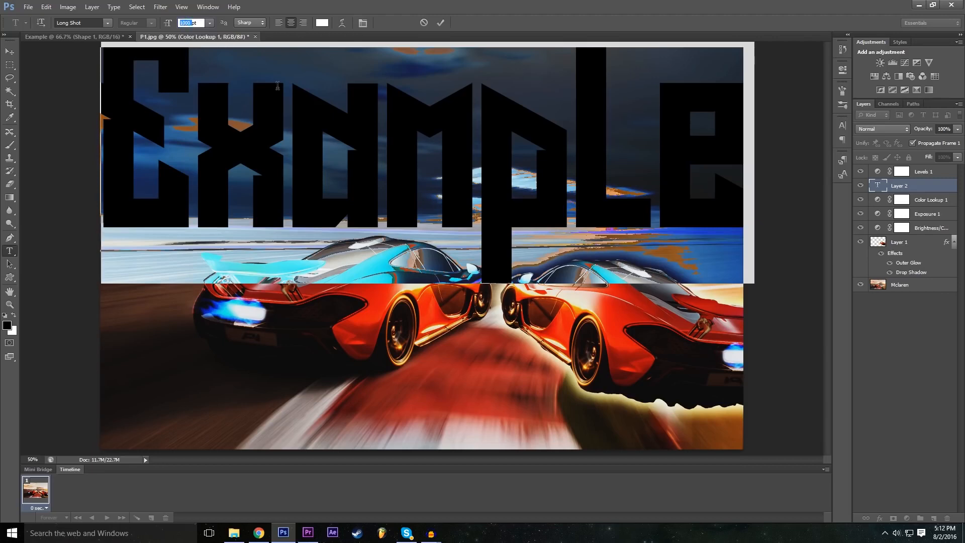
{"action": "left_click", "coordinate": [107, 24]}
{"action": "scroll", "coordinate": [130, 236], "scroll_direction": "down", "scroll_amount": 10}
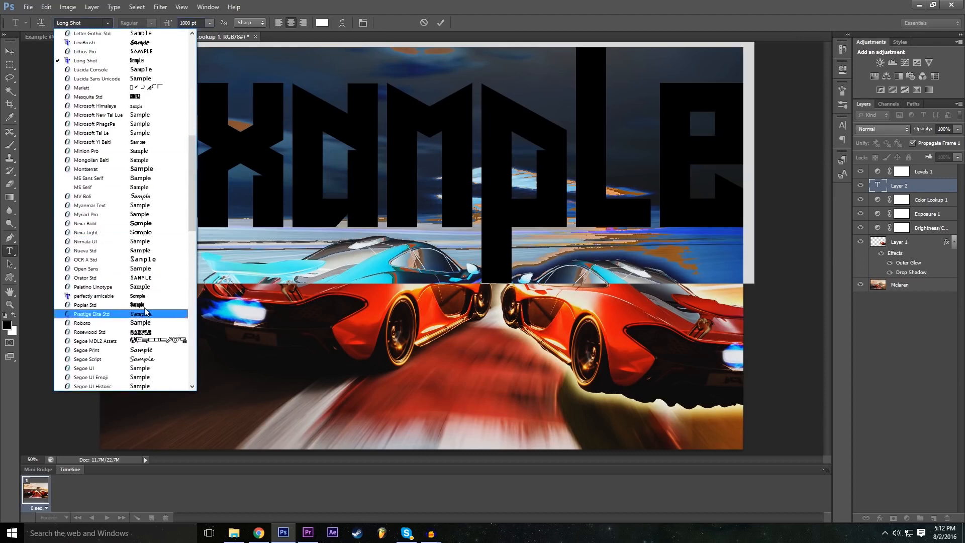
{"action": "left_click", "coordinate": [135, 134]}
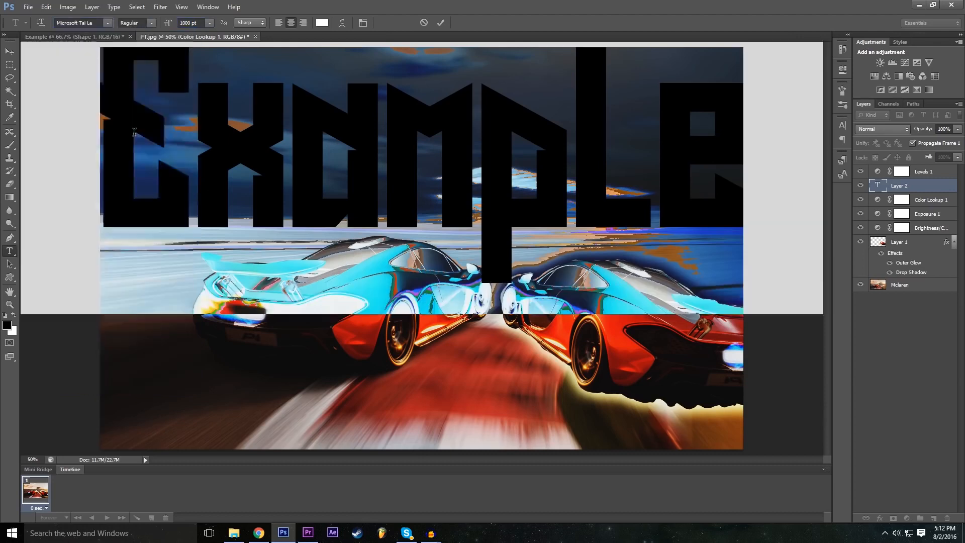
{"action": "left_click", "coordinate": [107, 23]}
{"action": "scroll", "coordinate": [136, 201], "scroll_direction": "up", "scroll_amount": 3}
{"action": "left_click", "coordinate": [143, 233]}
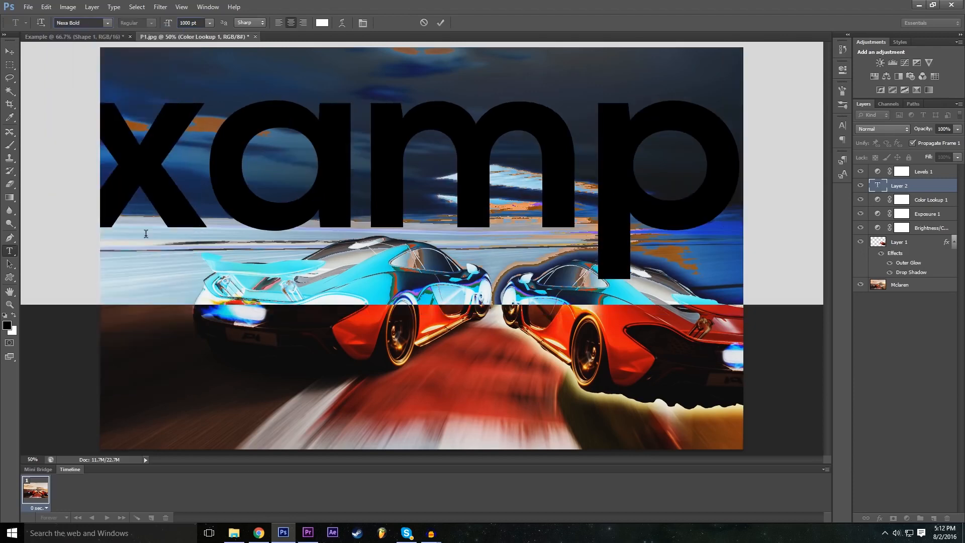
Step: Try a font size of 72 pt on the "Example" text, and set its size to 500 pt
{"action": "double_click", "coordinate": [184, 21]}
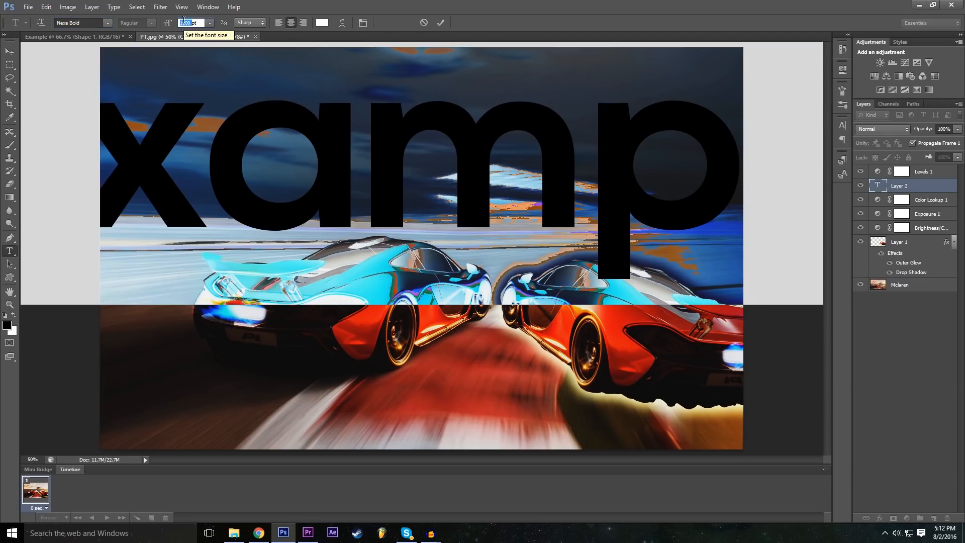
{"action": "left_click", "coordinate": [210, 22]}
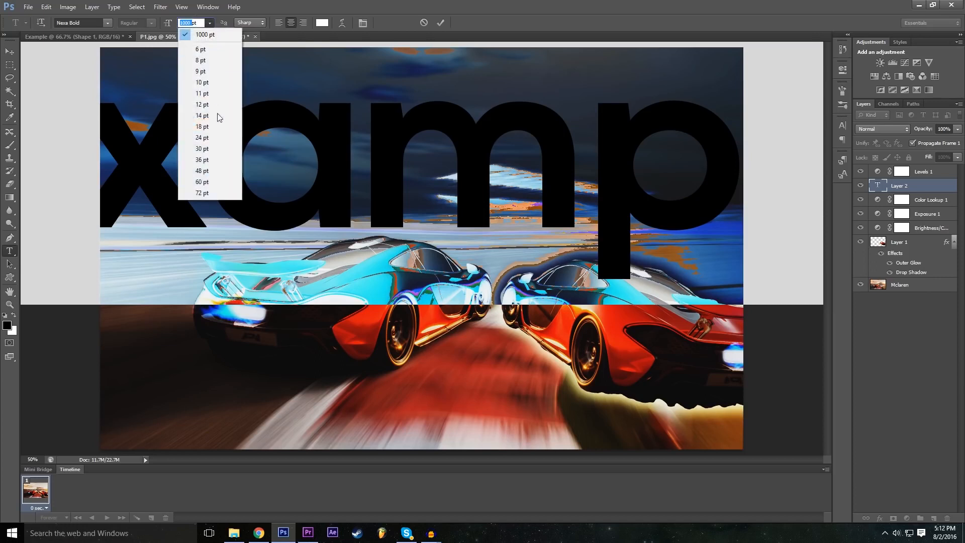
{"action": "left_click", "coordinate": [202, 193]}
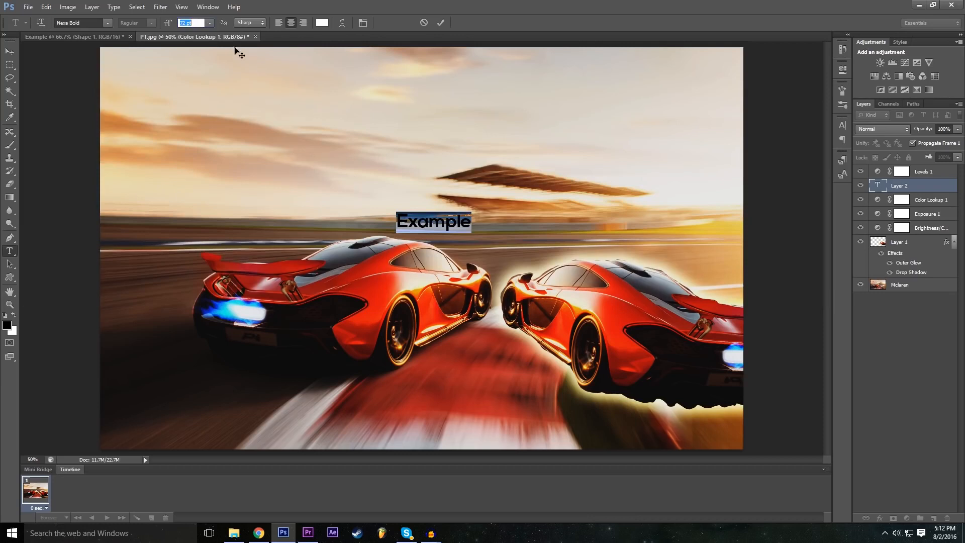
{"action": "double_click", "coordinate": [186, 23]}
{"action": "left_click", "coordinate": [170, 23]}
{"action": "type", "text": "500"}
{"action": "key", "text": "Return"}
Step: Move the "Example" text up into the sky and place its layer above the Levels 1 layer
{"action": "left_click_drag", "start_coordinate": [402, 331], "coordinate": [403, 264]}
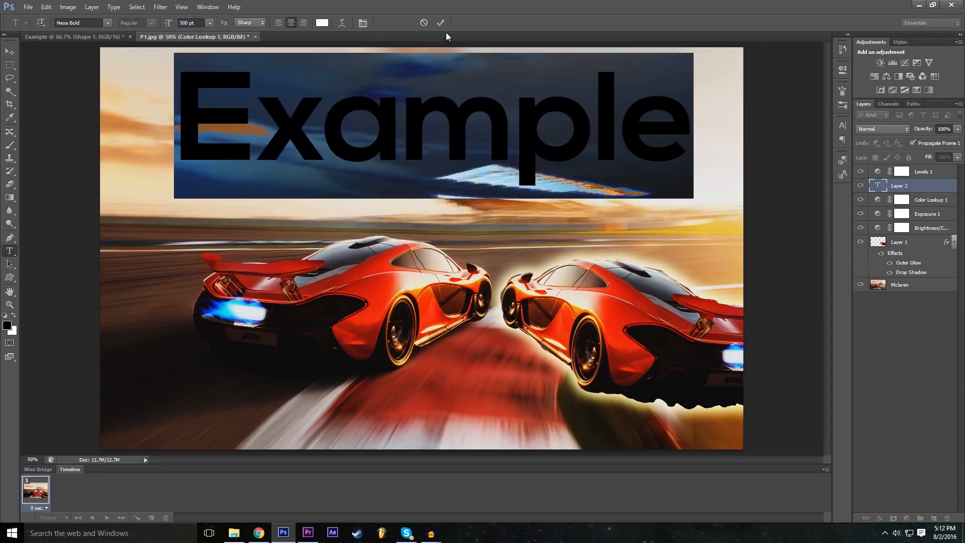
{"action": "left_click", "coordinate": [441, 23]}
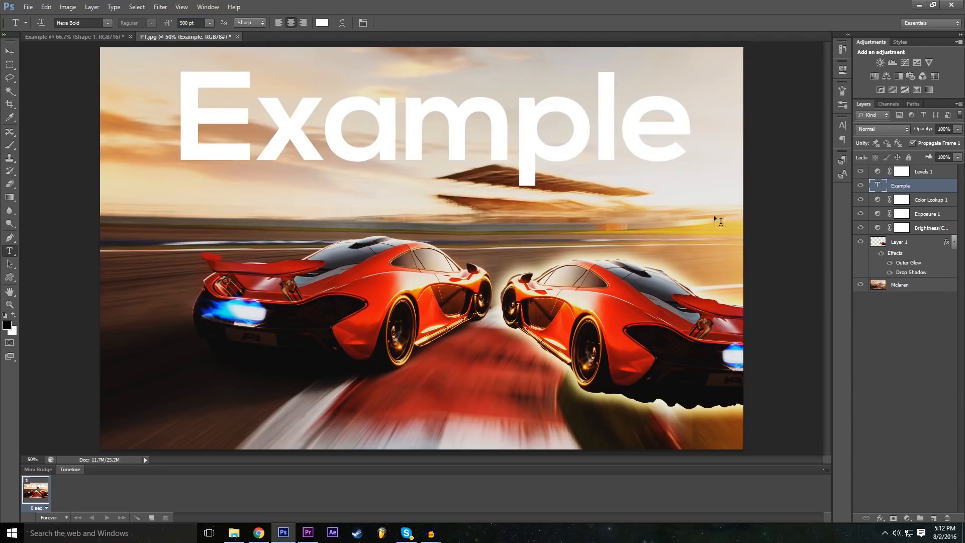
{"action": "left_click_drag", "start_coordinate": [917, 188], "coordinate": [918, 168]}
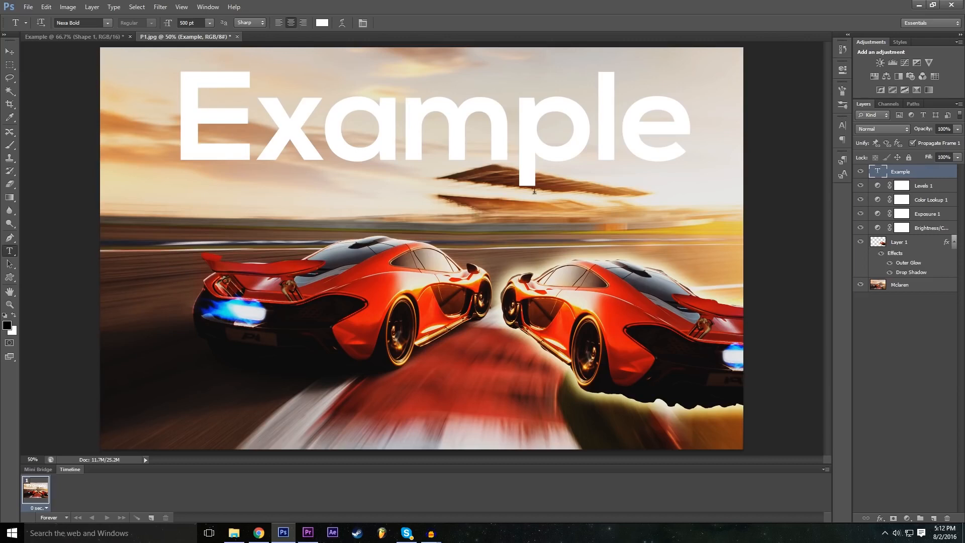
Step: In the blending options of the "Example" text layer, try the Overlay blend mode and switch it to Difference
{"action": "left_click", "coordinate": [880, 518]}
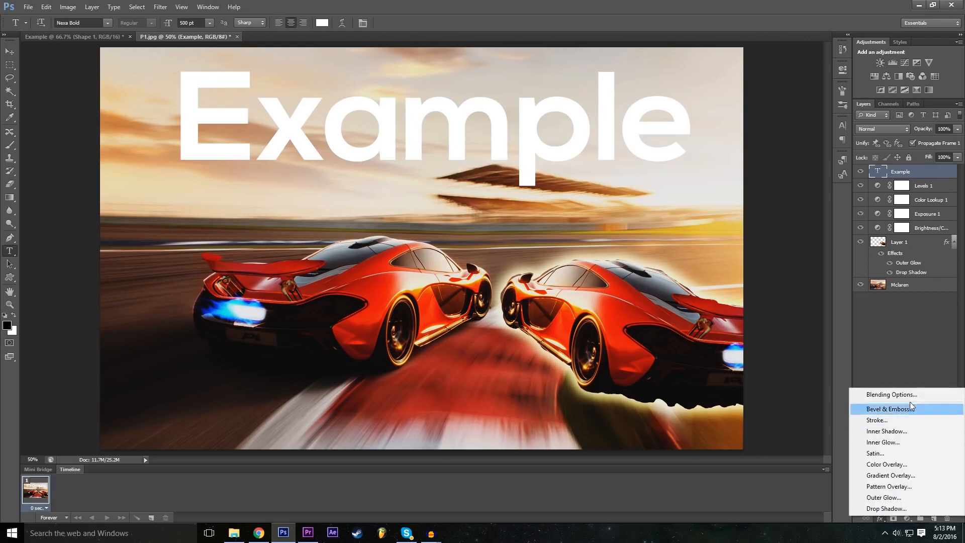
{"action": "left_click", "coordinate": [898, 395]}
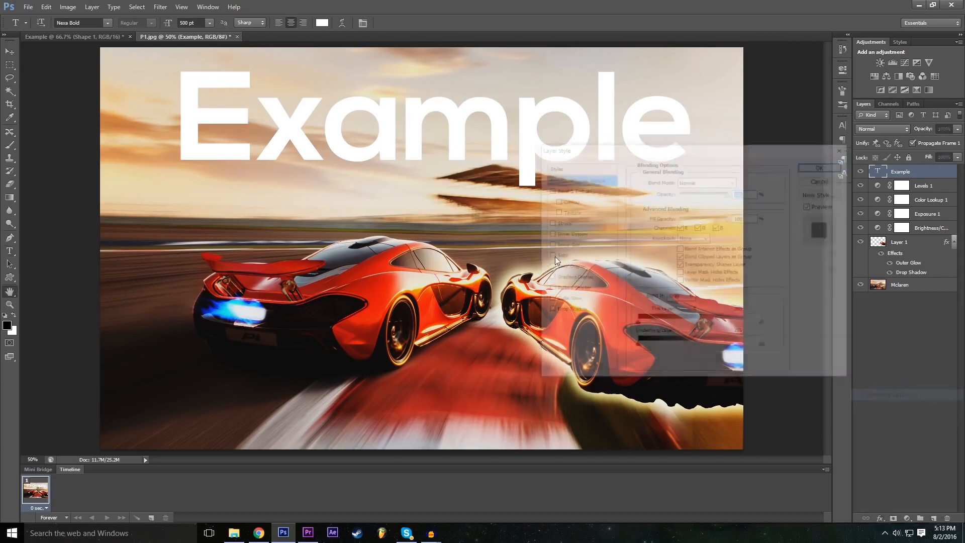
{"action": "left_click", "coordinate": [694, 182]}
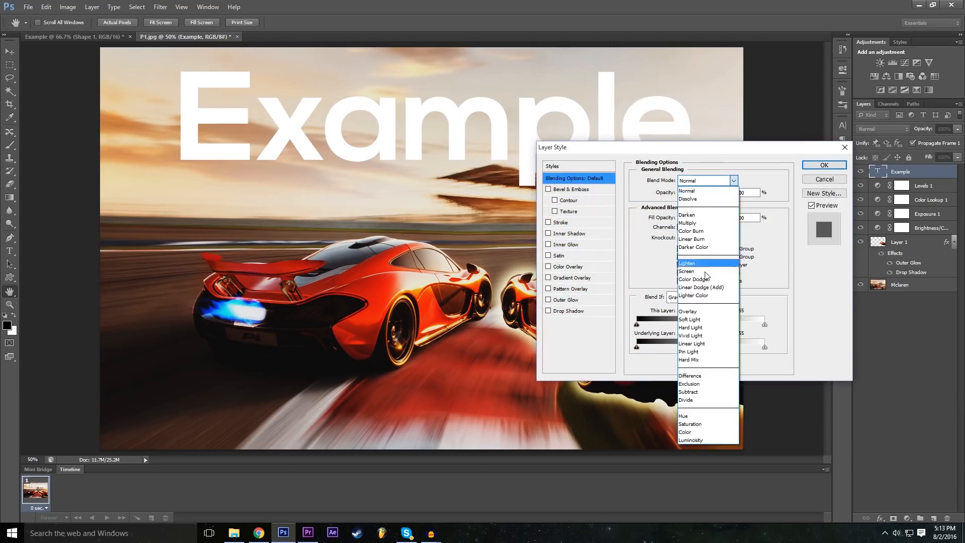
{"action": "left_click", "coordinate": [704, 312]}
{"action": "key", "text": "Tab"}
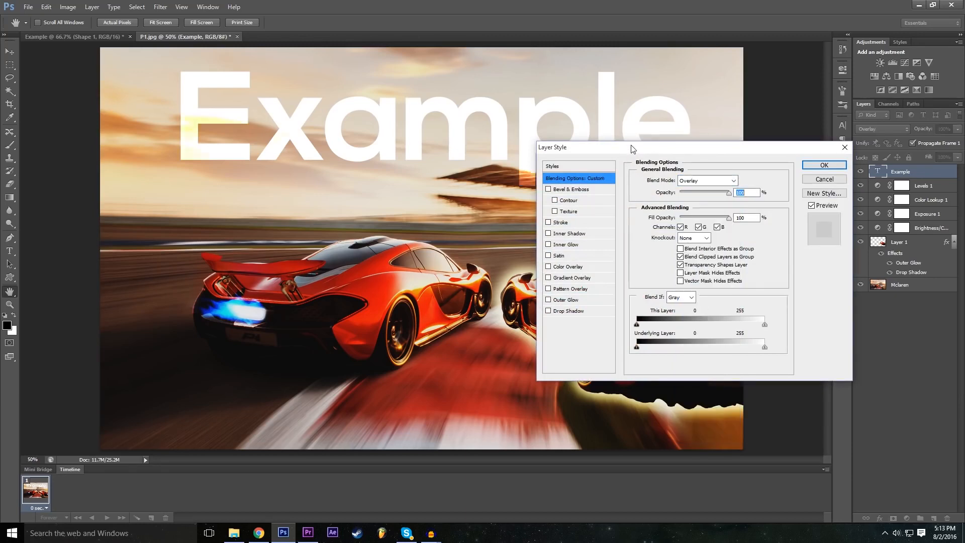
{"action": "left_click", "coordinate": [706, 180]}
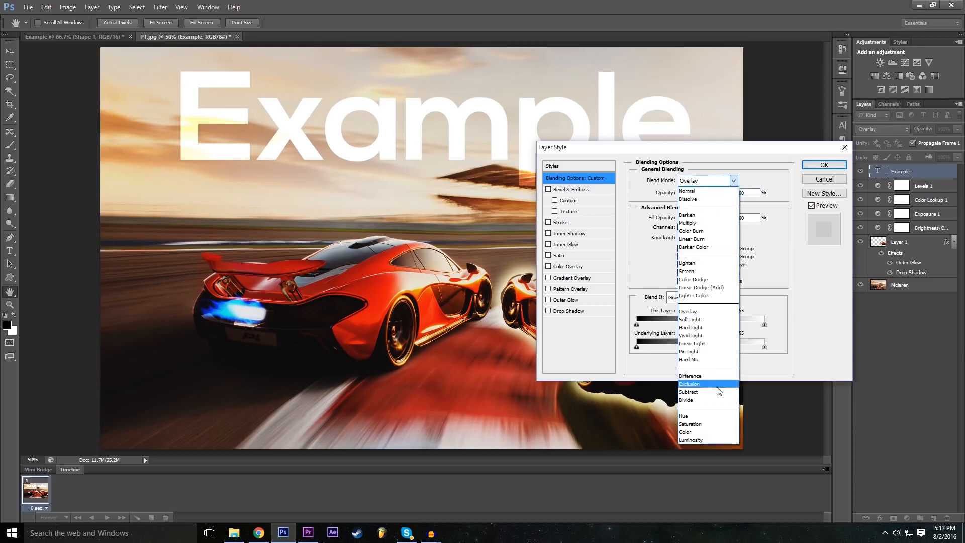
{"action": "left_click", "coordinate": [710, 374]}
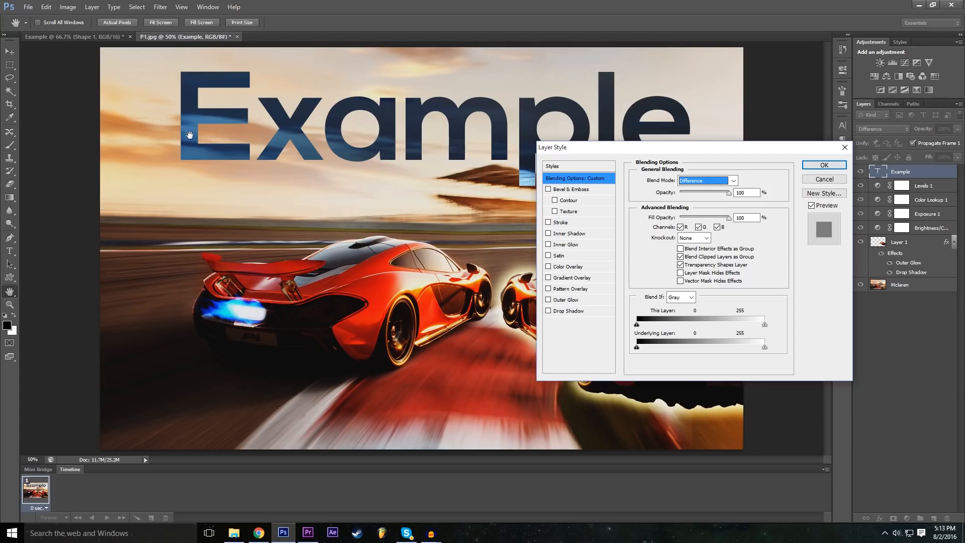
Step: Try the Exclusion, Darken, Color Burn, Overlay and Vivid Light blend modes on the "Example" text layer
{"action": "left_click", "coordinate": [683, 181]}
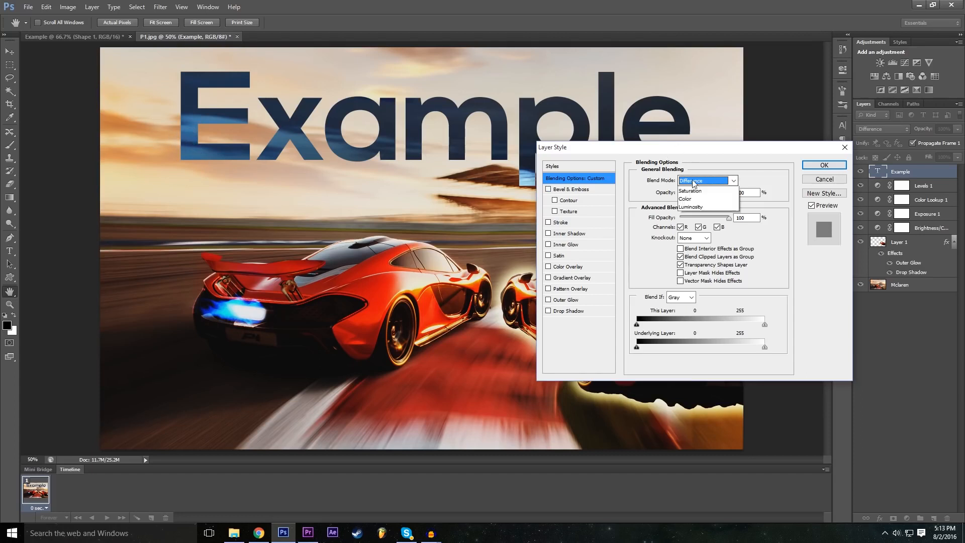
{"action": "left_click", "coordinate": [707, 383]}
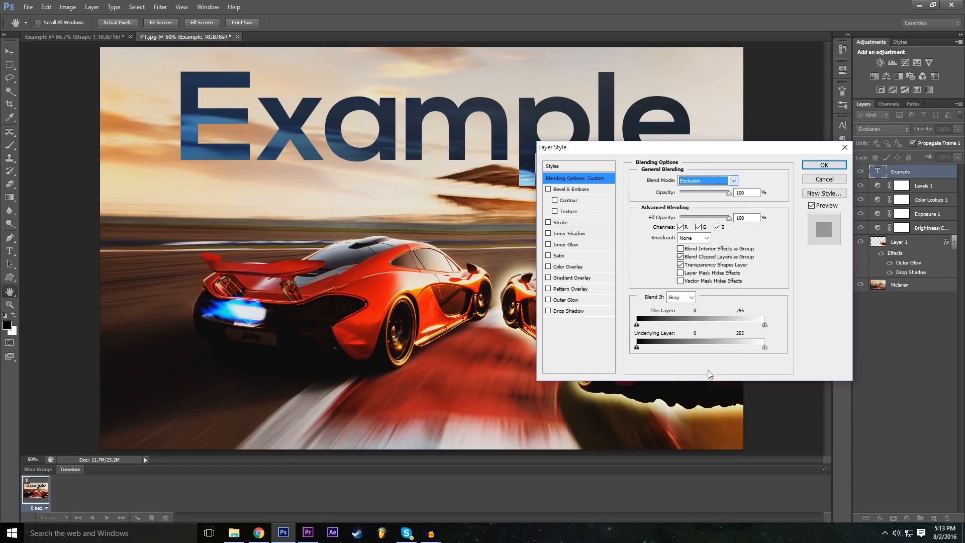
{"action": "left_click", "coordinate": [707, 181]}
{"action": "left_click", "coordinate": [706, 215]}
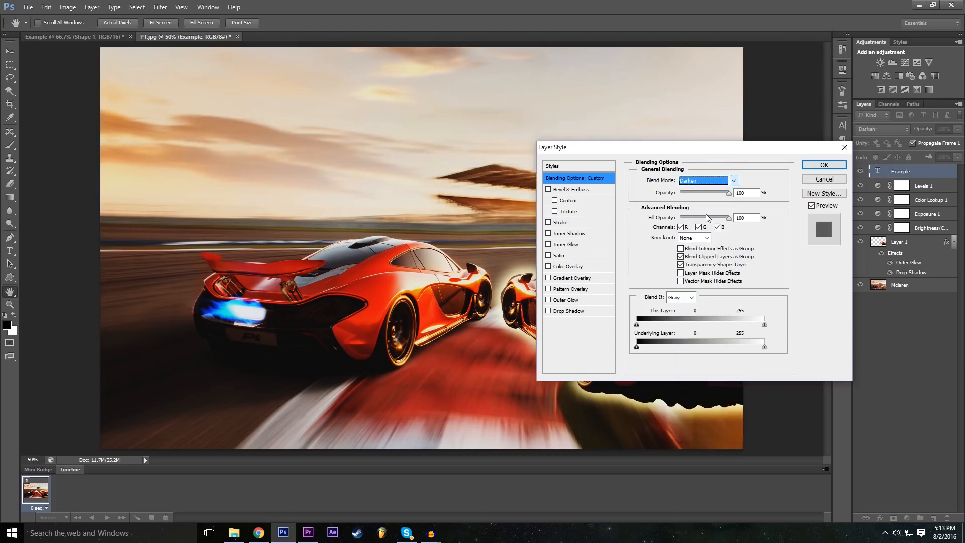
{"action": "left_click", "coordinate": [701, 180]}
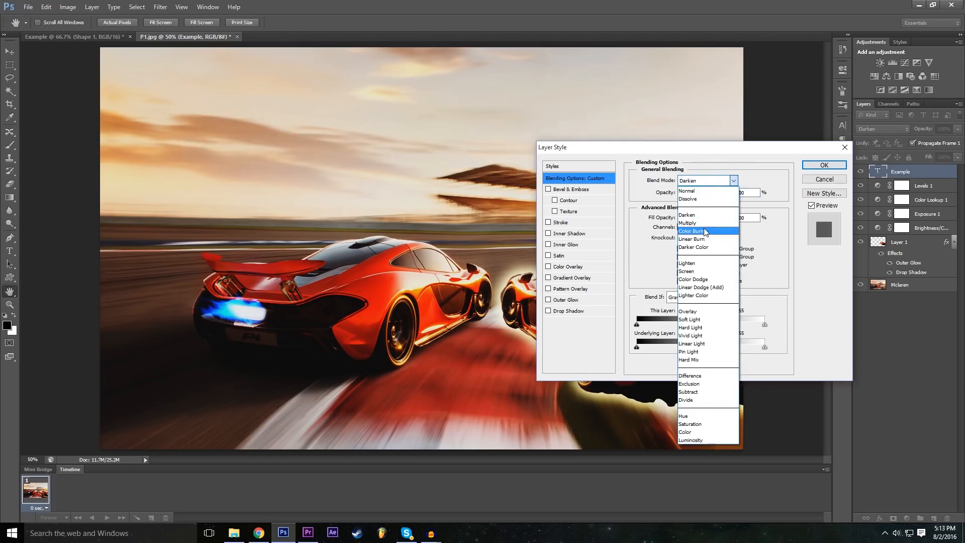
{"action": "left_click", "coordinate": [704, 230]}
{"action": "left_click", "coordinate": [706, 182]}
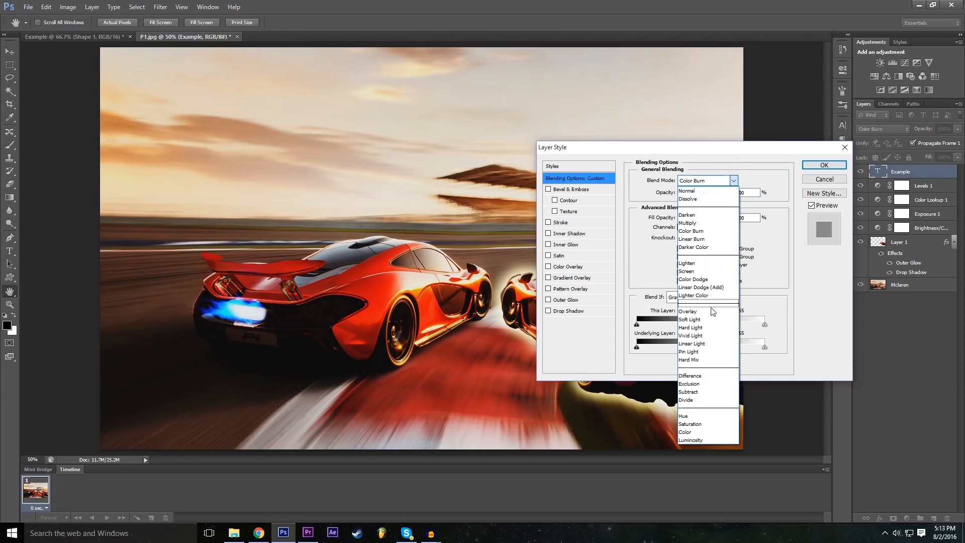
{"action": "left_click", "coordinate": [711, 310]}
{"action": "left_click", "coordinate": [706, 181]}
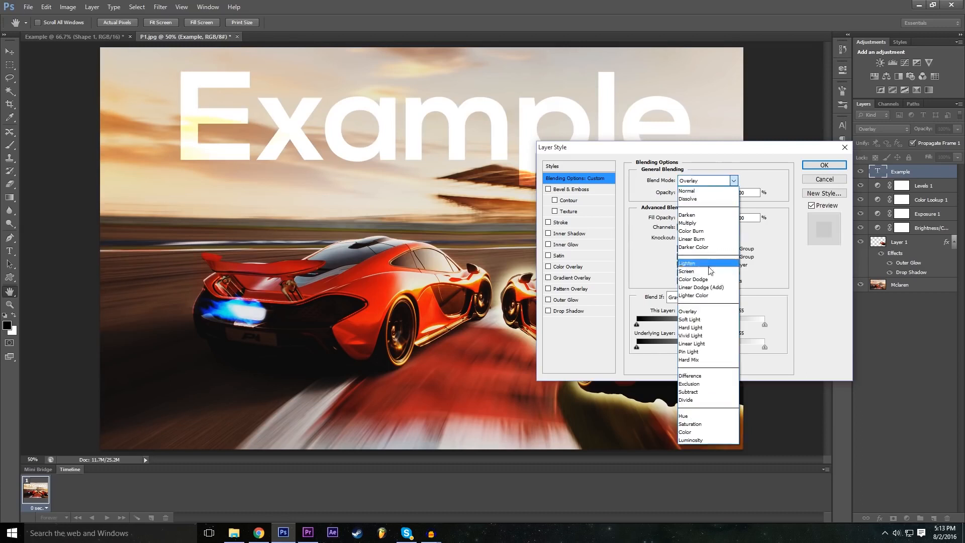
{"action": "left_click", "coordinate": [710, 338]}
Step: Set the "Example" text layer's blend mode to Difference and apply the layer style
{"action": "left_click", "coordinate": [706, 186]}
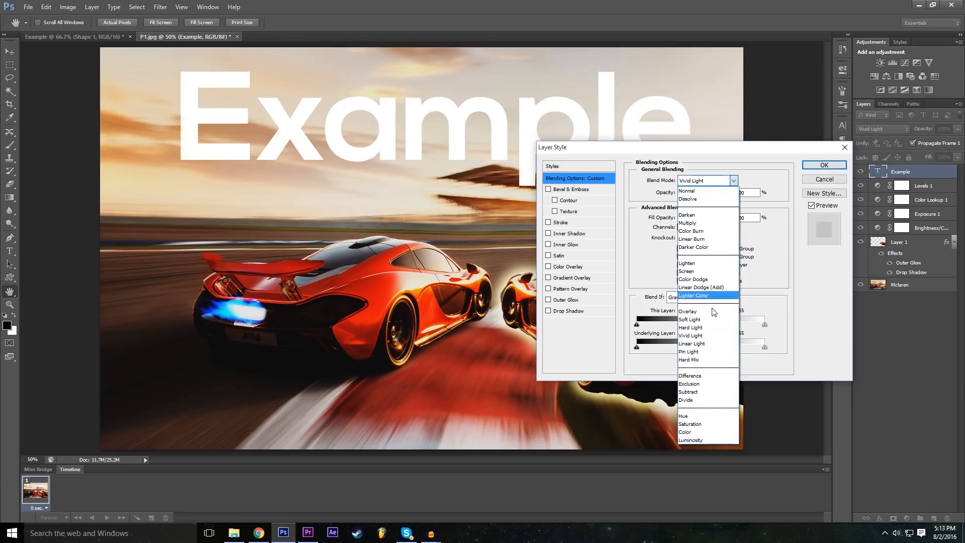
{"action": "left_click", "coordinate": [708, 374]}
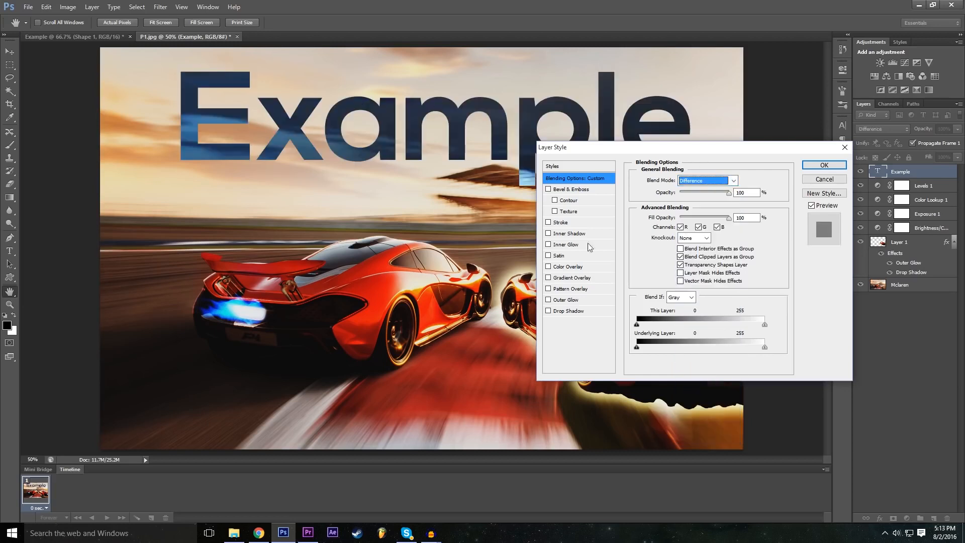
{"action": "left_click", "coordinate": [824, 165]}
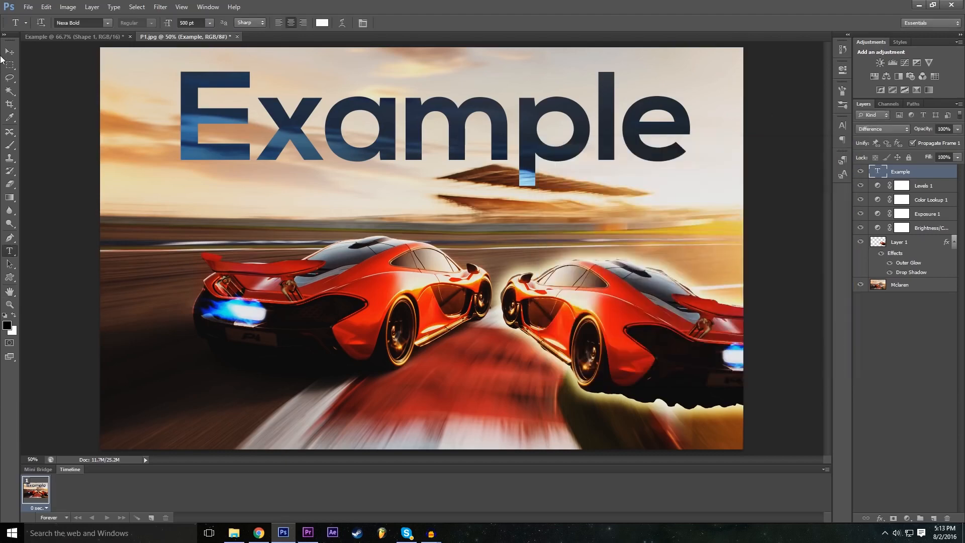
Step: Move the "Example" text down across the cars and back up into the upper-left part of the sky
{"action": "key", "text": "v"}
{"action": "left_click_drag", "start_coordinate": [256, 106], "coordinate": [256, 244]}
{"action": "left_click_drag", "start_coordinate": [345, 277], "coordinate": [282, 127]}
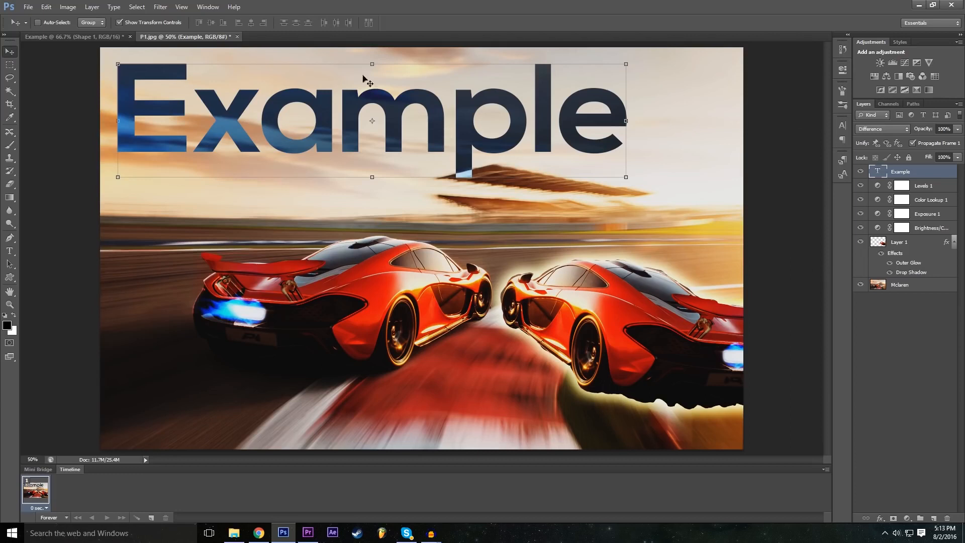
{"action": "left_click", "coordinate": [939, 347]}
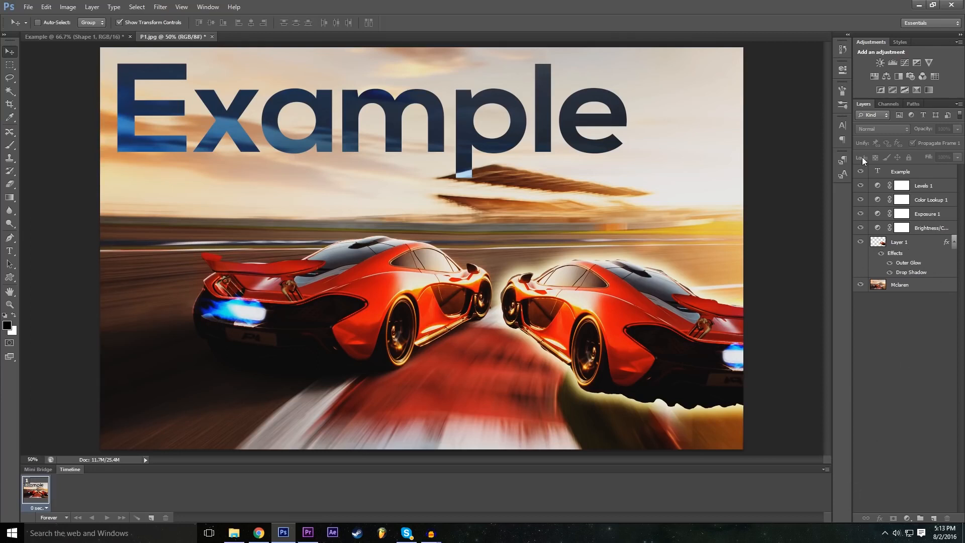
{"action": "left_click", "coordinate": [895, 176]}
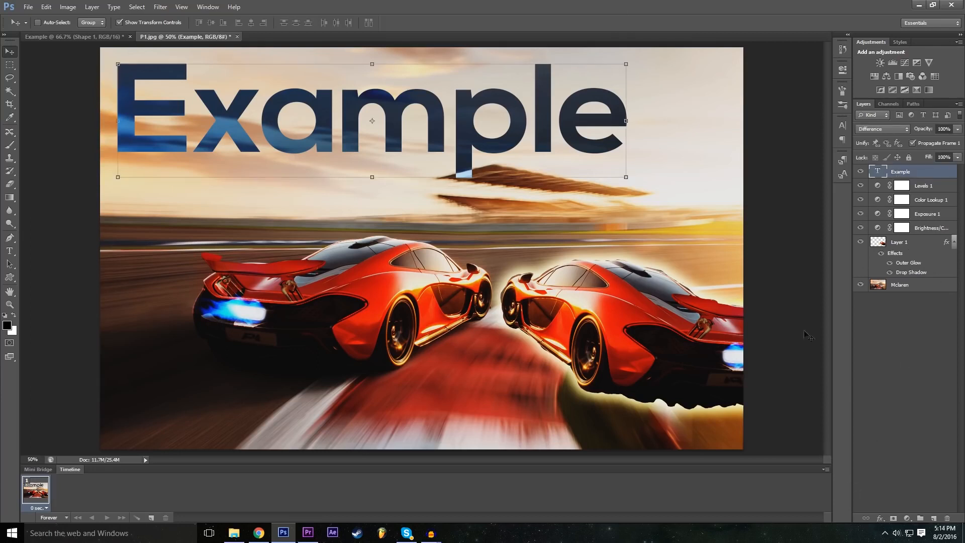
{"action": "left_click", "coordinate": [880, 518]}
{"action": "left_click", "coordinate": [882, 521]}
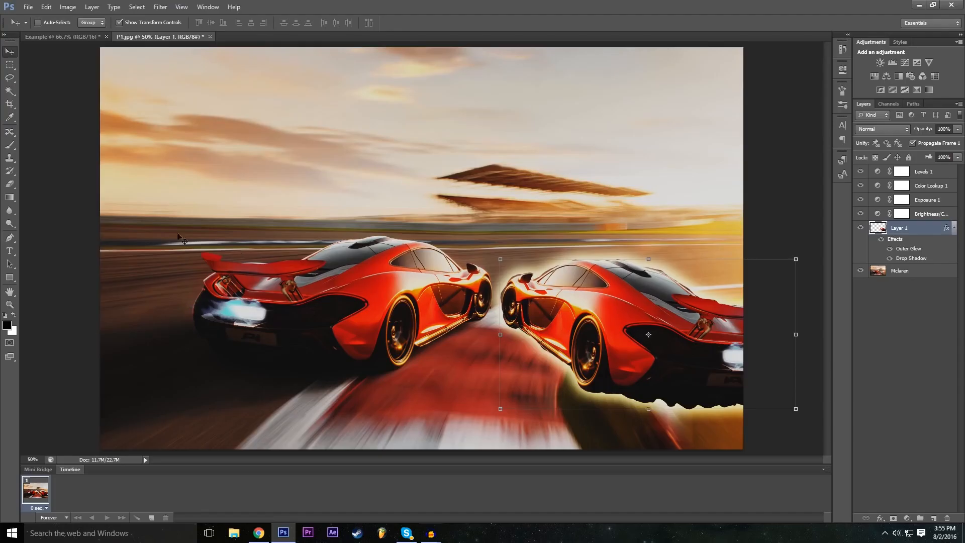
Step: Activate the Eraser tool and give it a 100 px brush with 0% hardness
{"action": "left_click", "coordinate": [10, 184]}
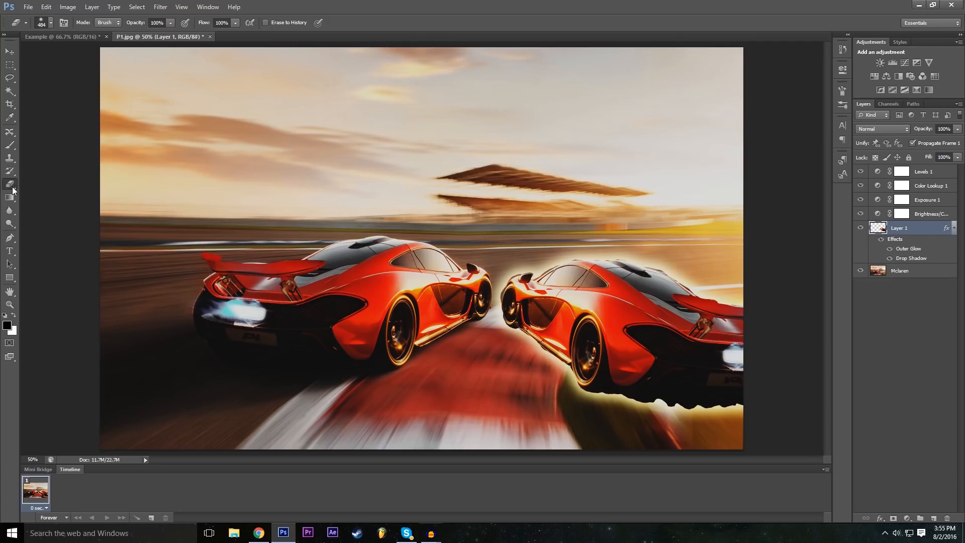
{"action": "left_click", "coordinate": [51, 22]}
{"action": "left_click_drag", "start_coordinate": [35, 78], "coordinate": [15, 79]}
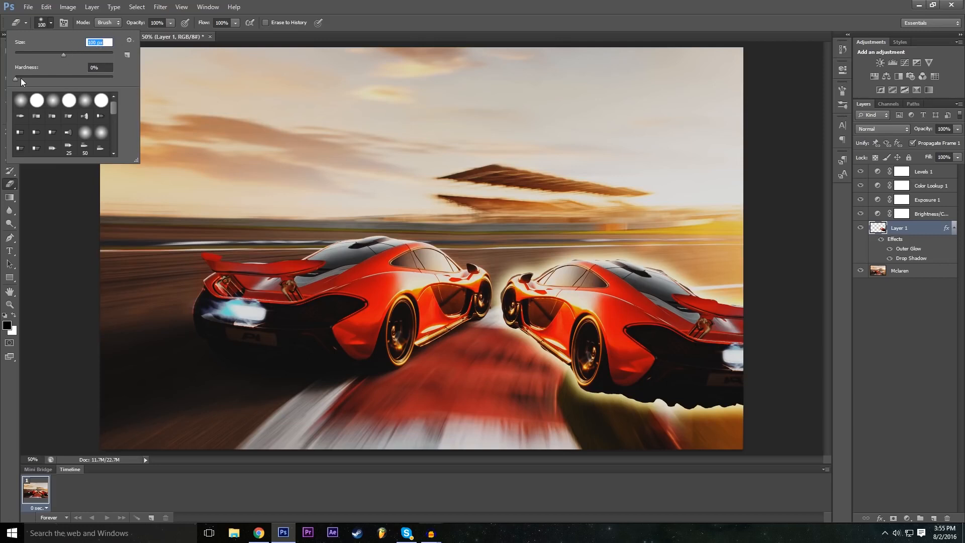
{"action": "left_click_drag", "start_coordinate": [20, 77], "coordinate": [73, 78]}
{"action": "key", "text": "Return"}
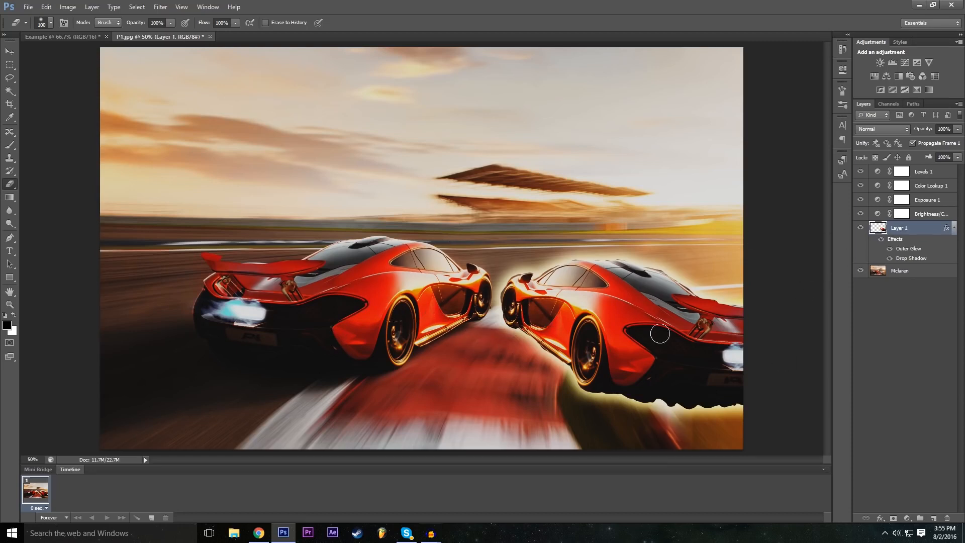
Step: Erase across the upper body of the duplicate car on Layer 1 and undo the erasing
{"action": "mouse_move", "coordinate": [521, 366]}
{"action": "left_mouse_down"}
{"action": "mouse_move", "coordinate": [655, 225]}
{"action": "mouse_move", "coordinate": [489, 381]}
{"action": "mouse_move", "coordinate": [604, 282]}
{"action": "mouse_move", "coordinate": [575, 260]}
{"action": "mouse_move", "coordinate": [539, 294]}
{"action": "mouse_move", "coordinate": [543, 266]}
{"action": "mouse_move", "coordinate": [519, 267]}
{"action": "mouse_move", "coordinate": [504, 321]}
{"action": "mouse_move", "coordinate": [622, 311]}
{"action": "mouse_move", "coordinate": [660, 280]}
{"action": "mouse_move", "coordinate": [561, 341]}
{"action": "mouse_move", "coordinate": [656, 215]}
{"action": "mouse_move", "coordinate": [667, 250]}
{"action": "mouse_move", "coordinate": [658, 326]}
{"action": "mouse_move", "coordinate": [717, 356]}
{"action": "mouse_move", "coordinate": [721, 293]}
{"action": "mouse_move", "coordinate": [672, 286]}
{"action": "mouse_move", "coordinate": [740, 349]}
{"action": "mouse_move", "coordinate": [740, 302]}
{"action": "mouse_move", "coordinate": [682, 291]}
{"action": "mouse_move", "coordinate": [700, 330]}
{"action": "mouse_move", "coordinate": [723, 342]}
{"action": "mouse_move", "coordinate": [725, 331]}
{"action": "mouse_move", "coordinate": [711, 342]}
{"action": "mouse_move", "coordinate": [752, 360]}
{"action": "left_mouse_up"}
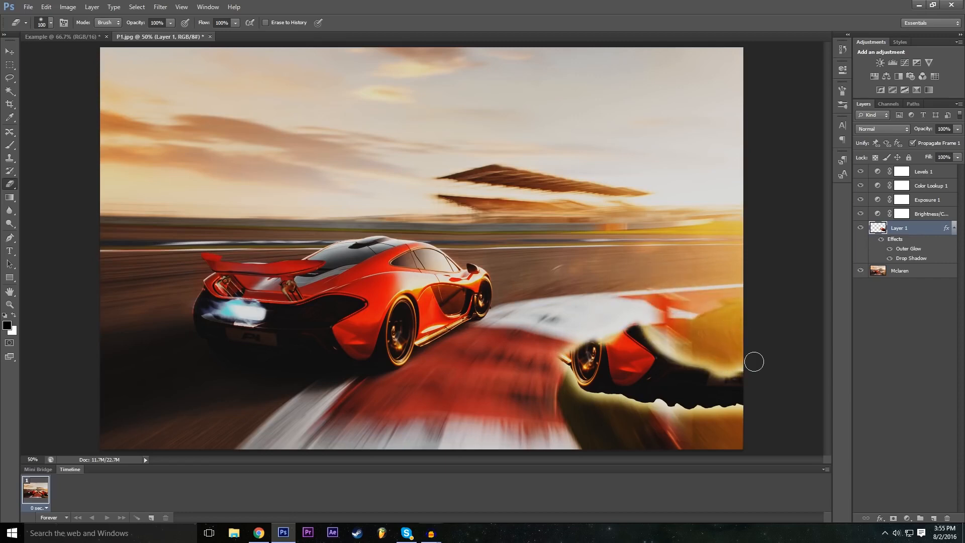
{"action": "left_click", "coordinate": [46, 7]}
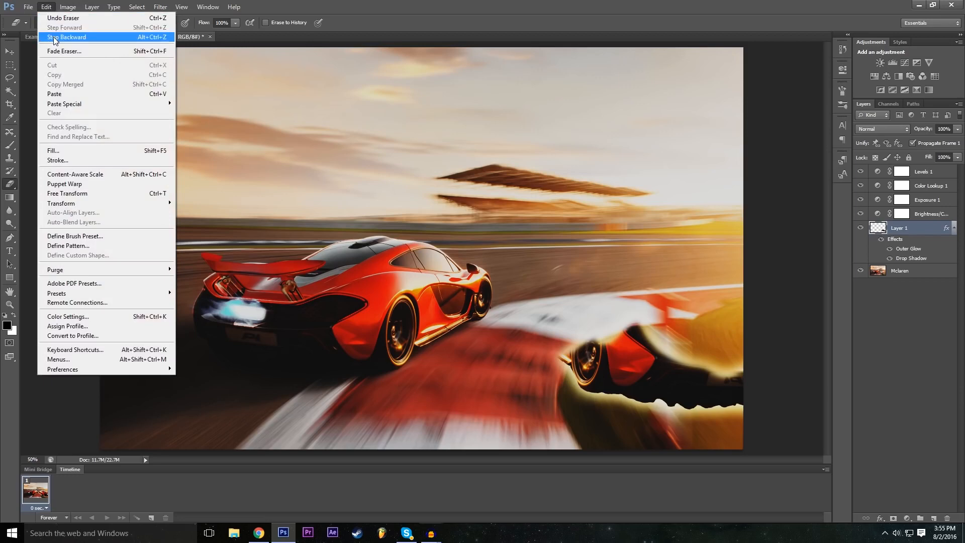
{"action": "left_click", "coordinate": [53, 39]}
Step: Set the Eraser's hardness to 100% and erase the front end of the duplicate car on Layer 1
{"action": "left_click", "coordinate": [50, 23]}
{"action": "left_click", "coordinate": [28, 76]}
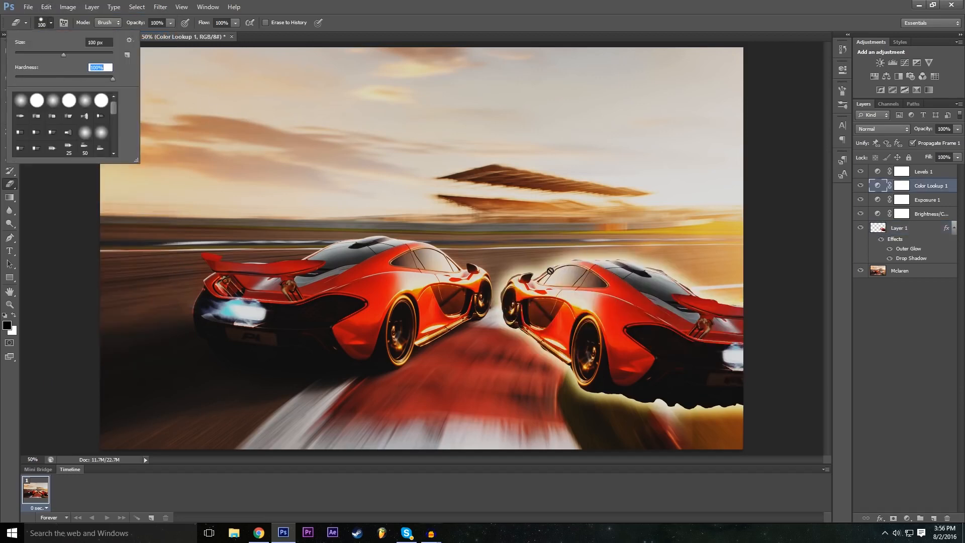
{"action": "key", "text": "Return"}
{"action": "left_click", "coordinate": [891, 228]}
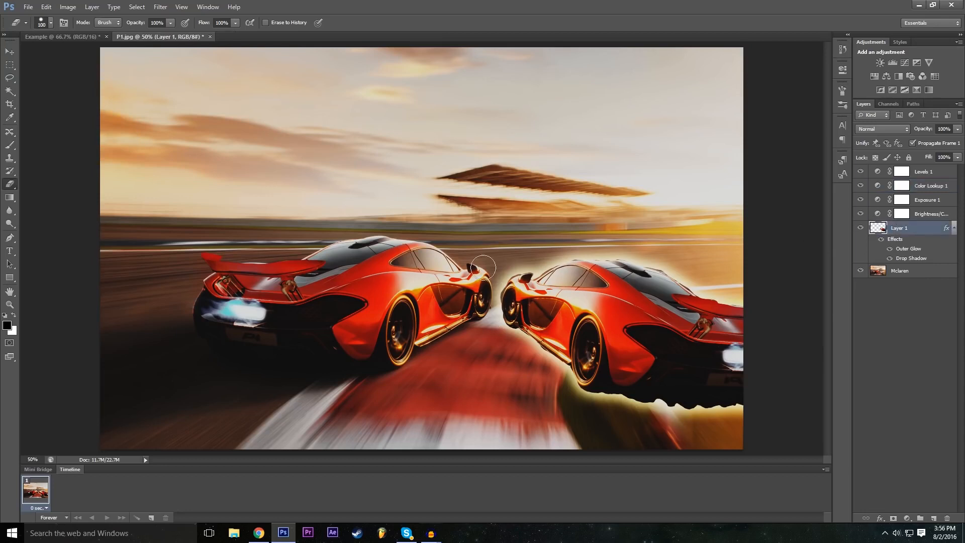
{"action": "mouse_move", "coordinate": [484, 349]}
{"action": "left_mouse_down"}
{"action": "mouse_move", "coordinate": [546, 257]}
{"action": "mouse_move", "coordinate": [509, 288]}
{"action": "mouse_move", "coordinate": [487, 314]}
{"action": "mouse_move", "coordinate": [595, 229]}
{"action": "mouse_move", "coordinate": [517, 338]}
{"action": "mouse_move", "coordinate": [635, 215]}
{"action": "mouse_move", "coordinate": [496, 374]}
{"action": "left_mouse_up"}
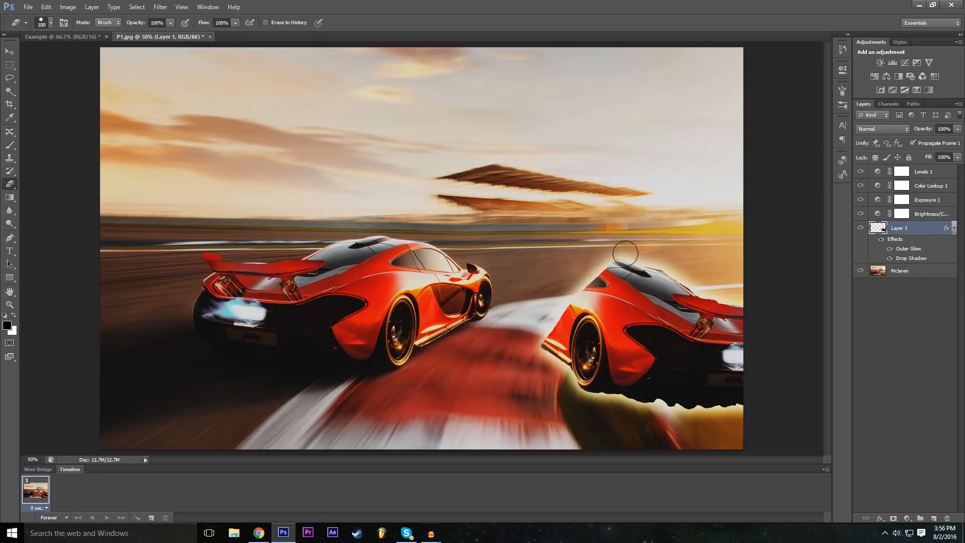
Step: Set the Eraser's hardness to 0% and erase soft strokes through the middle of the duplicate car
{"action": "left_click", "coordinate": [51, 22]}
{"action": "left_click_drag", "start_coordinate": [65, 79], "coordinate": [14, 93]}
{"action": "left_click", "coordinate": [646, 3]}
{"action": "mouse_move", "coordinate": [699, 301]}
{"action": "left_mouse_down"}
{"action": "mouse_move", "coordinate": [660, 338]}
{"action": "mouse_move", "coordinate": [598, 402]}
{"action": "mouse_move", "coordinate": [660, 357]}
{"action": "mouse_move", "coordinate": [714, 293]}
{"action": "mouse_move", "coordinate": [599, 395]}
{"action": "left_mouse_up"}
{"action": "mouse_move", "coordinate": [696, 310]}
{"action": "left_mouse_down"}
{"action": "mouse_move", "coordinate": [637, 365]}
{"action": "mouse_move", "coordinate": [650, 340]}
{"action": "mouse_move", "coordinate": [634, 342]}
{"action": "mouse_move", "coordinate": [650, 344]}
{"action": "left_mouse_up"}
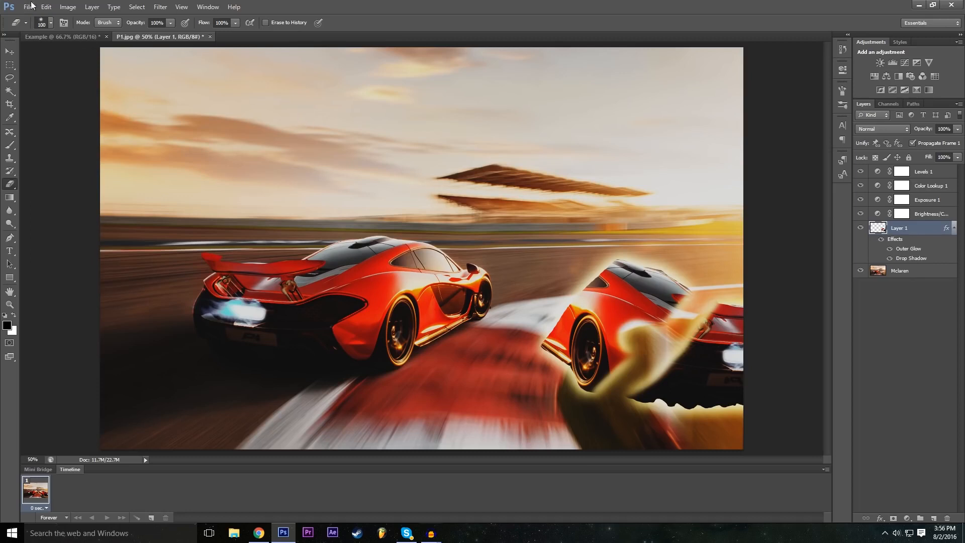
Step: Choose a 59 px brush preset for the Eraser and erase most of the remaining duplicate car
{"action": "left_click", "coordinate": [44, 22]}
{"action": "scroll", "coordinate": [70, 117], "scroll_direction": "down", "scroll_amount": 5}
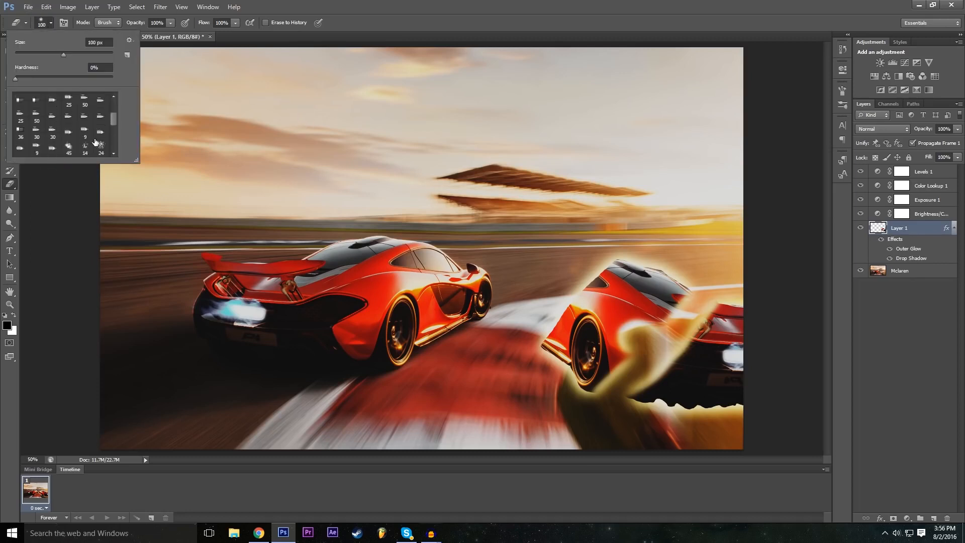
{"action": "left_click", "coordinate": [100, 114]}
{"action": "left_click", "coordinate": [69, 115]}
{"action": "mouse_move", "coordinate": [608, 308]}
{"action": "left_mouse_down"}
{"action": "mouse_move", "coordinate": [597, 343]}
{"action": "mouse_move", "coordinate": [608, 321]}
{"action": "mouse_move", "coordinate": [593, 297]}
{"action": "mouse_move", "coordinate": [635, 286]}
{"action": "mouse_move", "coordinate": [630, 271]}
{"action": "mouse_move", "coordinate": [711, 306]}
{"action": "mouse_move", "coordinate": [729, 344]}
{"action": "mouse_move", "coordinate": [727, 386]}
{"action": "mouse_move", "coordinate": [679, 392]}
{"action": "left_mouse_up"}
{"action": "mouse_move", "coordinate": [682, 406]}
{"action": "left_mouse_down"}
{"action": "mouse_move", "coordinate": [549, 376]}
{"action": "mouse_move", "coordinate": [571, 359]}
{"action": "mouse_move", "coordinate": [541, 346]}
{"action": "mouse_move", "coordinate": [556, 345]}
{"action": "mouse_move", "coordinate": [568, 314]}
{"action": "mouse_move", "coordinate": [566, 334]}
{"action": "mouse_move", "coordinate": [526, 359]}
{"action": "mouse_move", "coordinate": [580, 324]}
{"action": "mouse_move", "coordinate": [579, 335]}
{"action": "mouse_move", "coordinate": [592, 336]}
{"action": "mouse_move", "coordinate": [608, 275]}
{"action": "mouse_move", "coordinate": [600, 261]}
{"action": "mouse_move", "coordinate": [586, 285]}
{"action": "mouse_move", "coordinate": [547, 307]}
{"action": "mouse_move", "coordinate": [619, 265]}
{"action": "mouse_move", "coordinate": [583, 298]}
{"action": "mouse_move", "coordinate": [589, 307]}
{"action": "mouse_move", "coordinate": [604, 282]}
{"action": "mouse_move", "coordinate": [664, 279]}
{"action": "mouse_move", "coordinate": [682, 293]}
{"action": "mouse_move", "coordinate": [647, 299]}
{"action": "mouse_move", "coordinate": [690, 347]}
{"action": "mouse_move", "coordinate": [699, 419]}
{"action": "mouse_move", "coordinate": [729, 389]}
{"action": "left_mouse_up"}
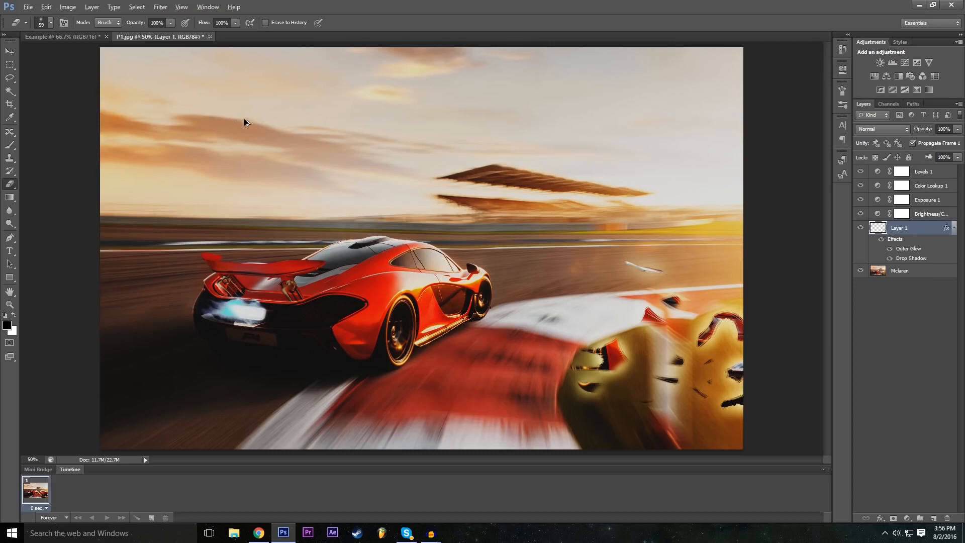
Step: Undo all the eraser strokes on Layer 1 until the duplicate car is whole again
{"action": "key", "text": "ctrl+alt+z"}
{"action": "key", "text": "ctrl+alt+z"}
{"action": "key", "text": "ctrl+alt+z"}
{"action": "key", "text": "ctrl+alt+z"}
{"action": "key", "text": "ctrl+alt+z"}
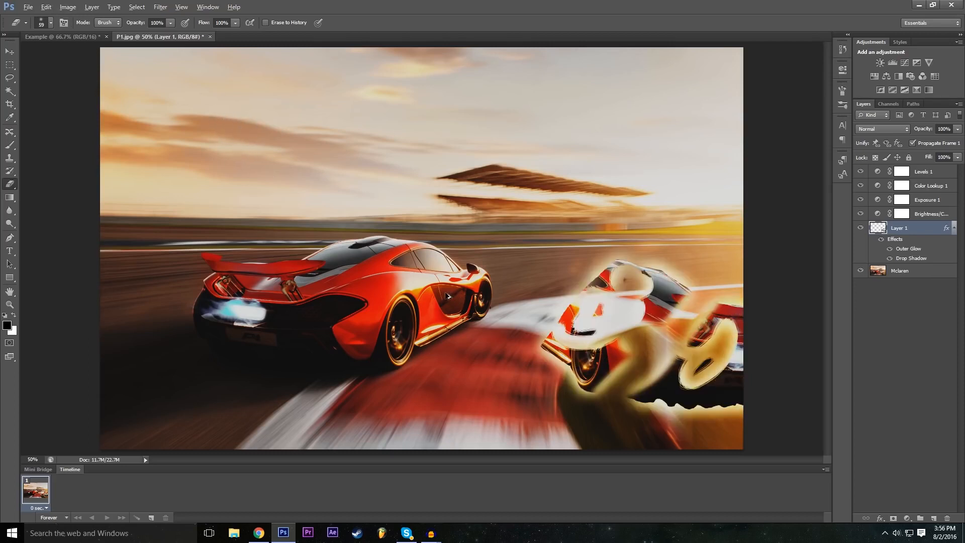
{"action": "key", "text": "ctrl+alt+z"}
{"action": "key", "text": "ctrl+alt+z"}
{"action": "key", "text": "ctrl+alt+z"}
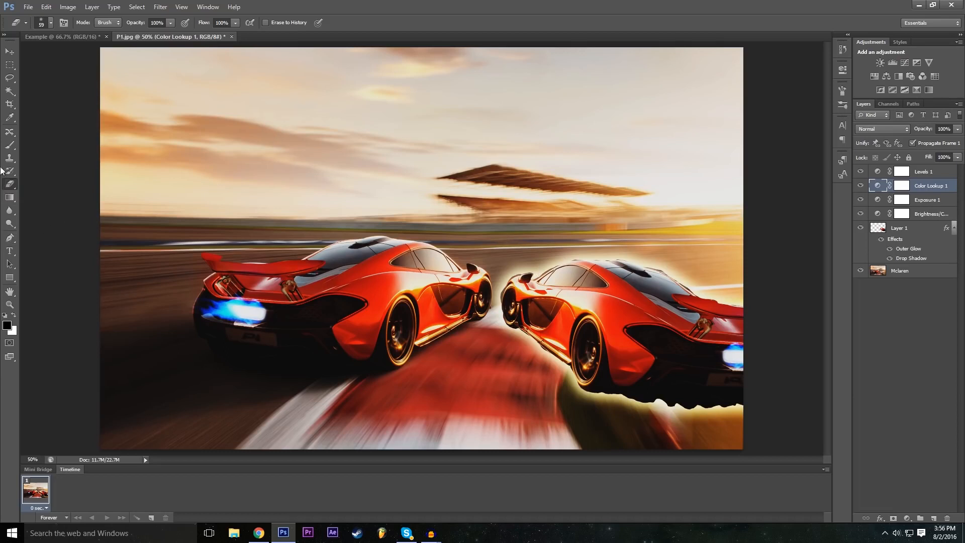
Step: Activate the Pen tool in Path mode
{"action": "left_click", "coordinate": [11, 240]}
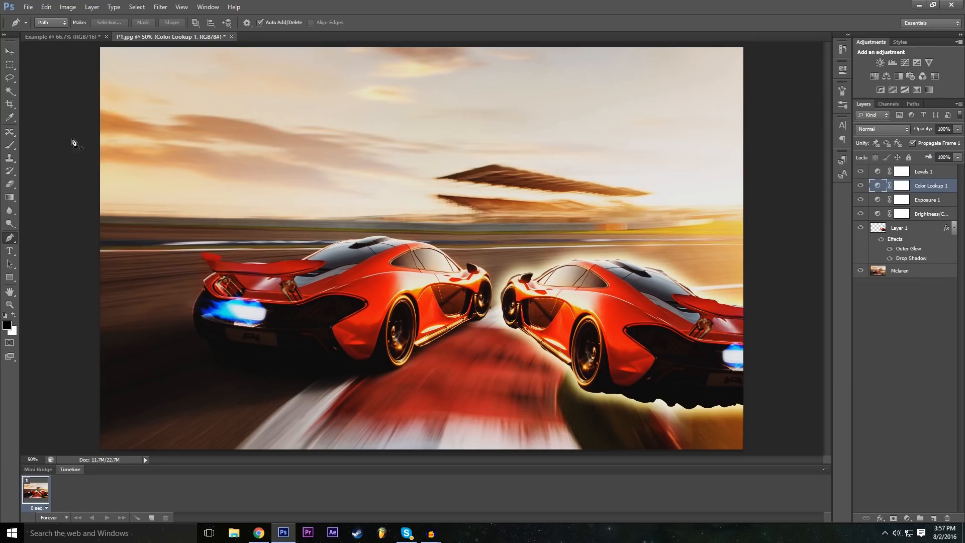
{"action": "left_click", "coordinate": [94, 37]}
{"action": "left_click", "coordinate": [165, 37]}
{"action": "left_click", "coordinate": [30, 6]}
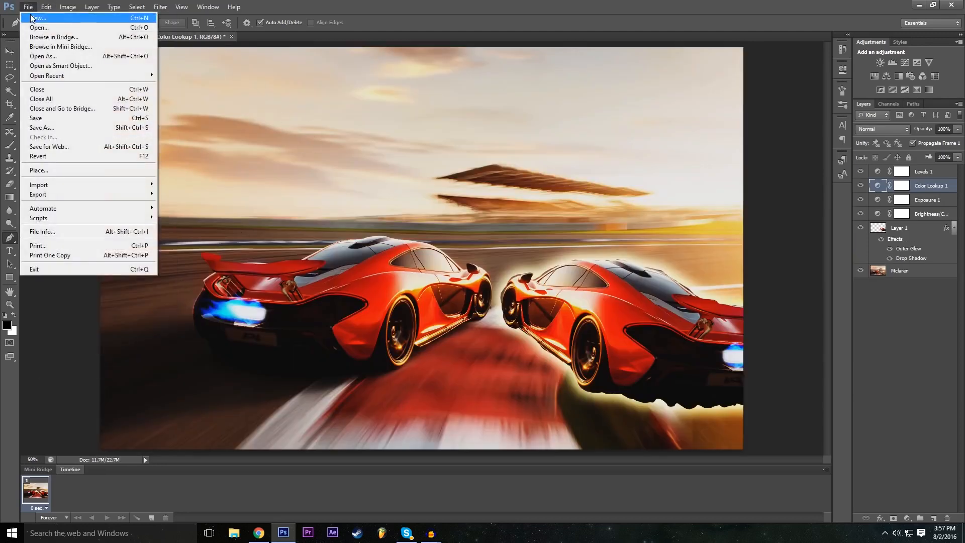
{"action": "left_click", "coordinate": [35, 17]}
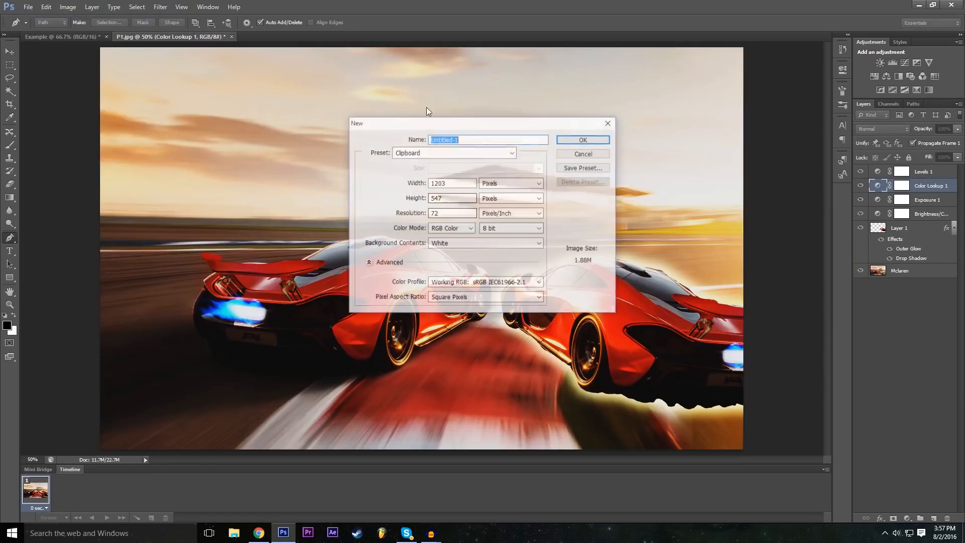
{"action": "left_click", "coordinate": [468, 185]}
{"action": "double_click", "coordinate": [468, 186]}
{"action": "type", "text": "1920"}
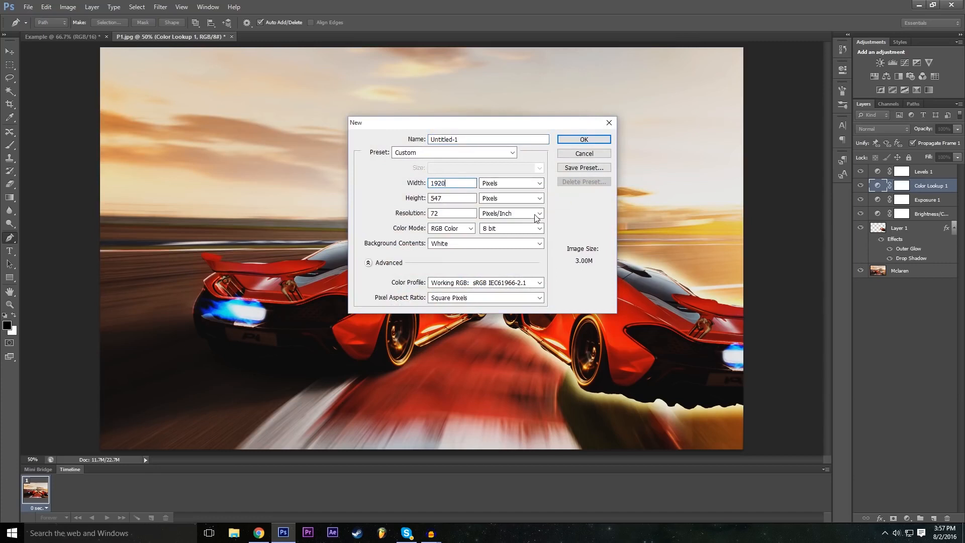
{"action": "left_click", "coordinate": [436, 199]}
{"action": "left_click", "coordinate": [586, 156]}
Step: Switch to the Example document, hide the Rectangle 1 layer and select the Background layer
{"action": "left_click", "coordinate": [50, 37]}
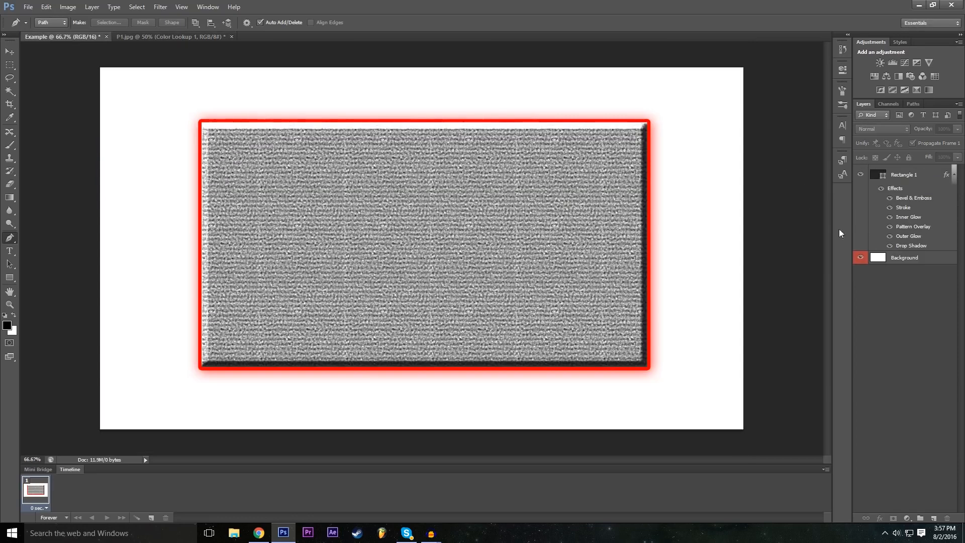
{"action": "left_click", "coordinate": [861, 175]}
{"action": "left_click", "coordinate": [902, 258]}
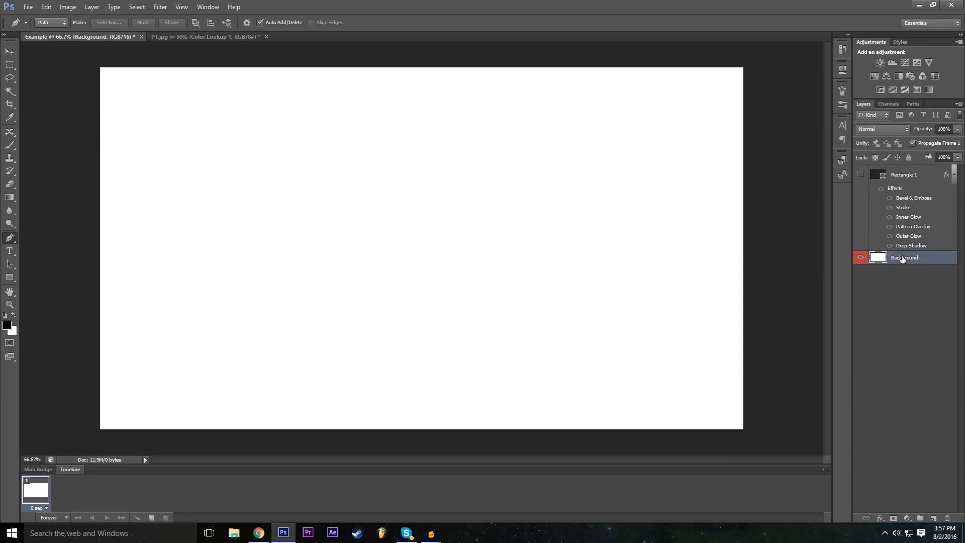
{"action": "left_click", "coordinate": [860, 175]}
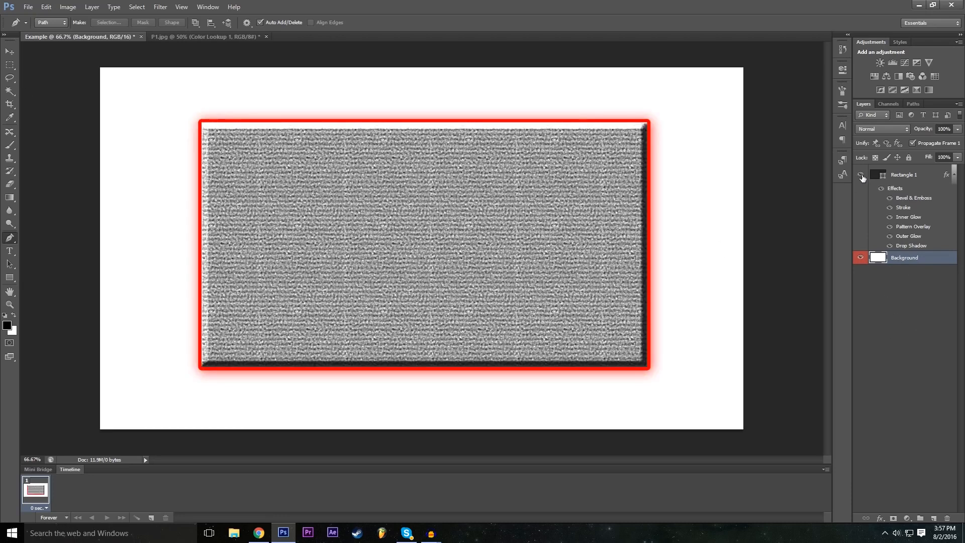
{"action": "left_click", "coordinate": [861, 175]}
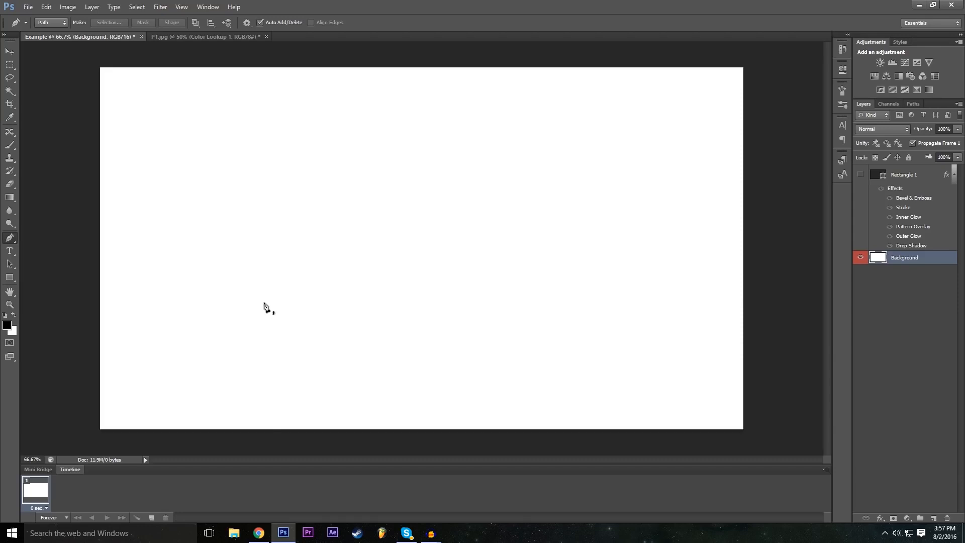
Step: Sketch a rough open four-point Z path on the blank canvas, and undo it back to its first anchor point
{"action": "left_click", "coordinate": [268, 146]}
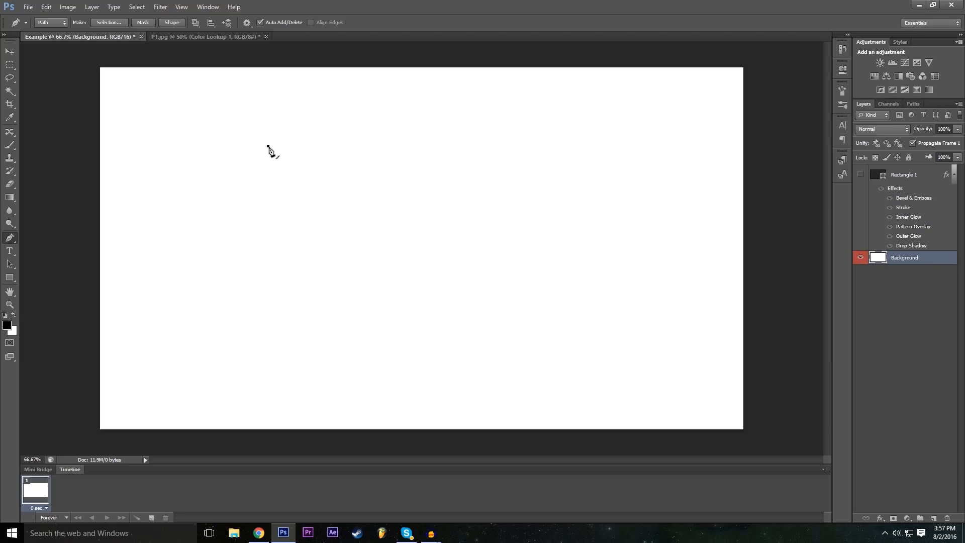
{"action": "left_click", "coordinate": [428, 143]}
{"action": "left_click", "coordinate": [266, 255]}
{"action": "left_click", "coordinate": [447, 254]}
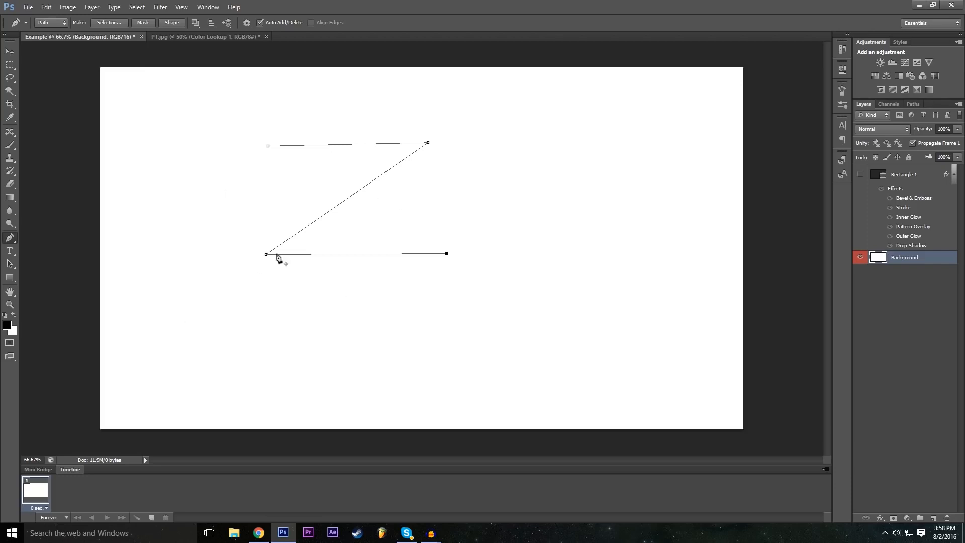
{"action": "key", "text": "ctrl+alt+z"}
{"action": "key", "text": "ctrl+alt+z"}
{"action": "key", "text": "ctrl+alt+z"}
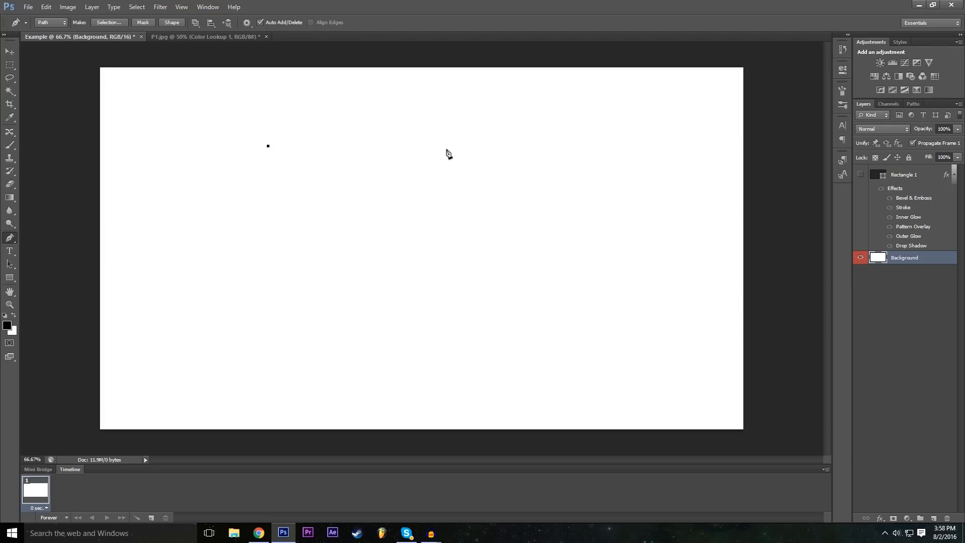
Step: Draw the Z path's level upper edge, long diagonal and level base edge, adjusting the lower-left anchor point
{"action": "left_click", "coordinate": [430, 146]}
{"action": "left_click", "coordinate": [46, 6]}
{"action": "left_click", "coordinate": [65, 15]}
{"action": "left_click", "coordinate": [429, 146]}
{"action": "left_click", "coordinate": [317, 257]}
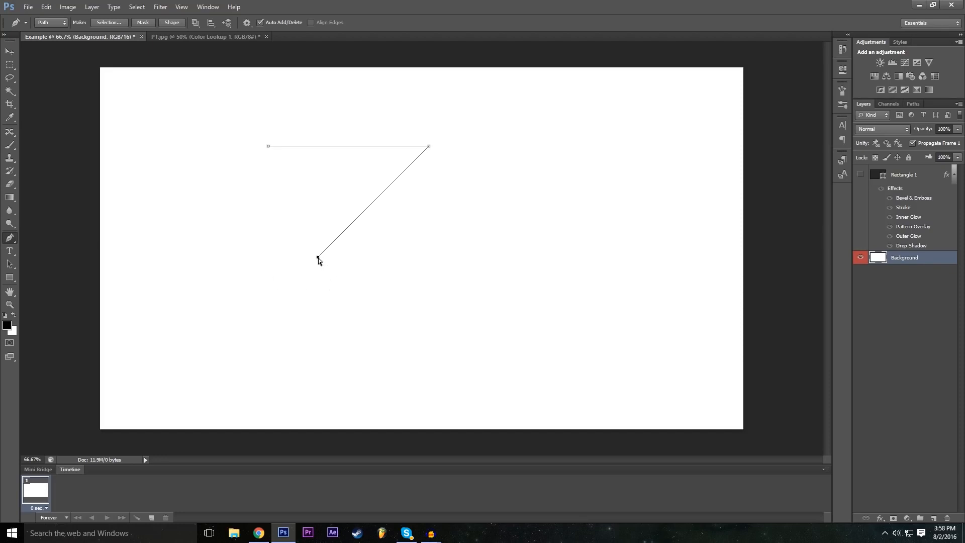
{"action": "left_click_drag", "start_coordinate": [318, 257], "coordinate": [265, 289]}
{"action": "key", "text": "shift"}
{"action": "left_click_drag", "start_coordinate": [264, 291], "coordinate": [267, 301]}
{"action": "left_click", "coordinate": [442, 300]}
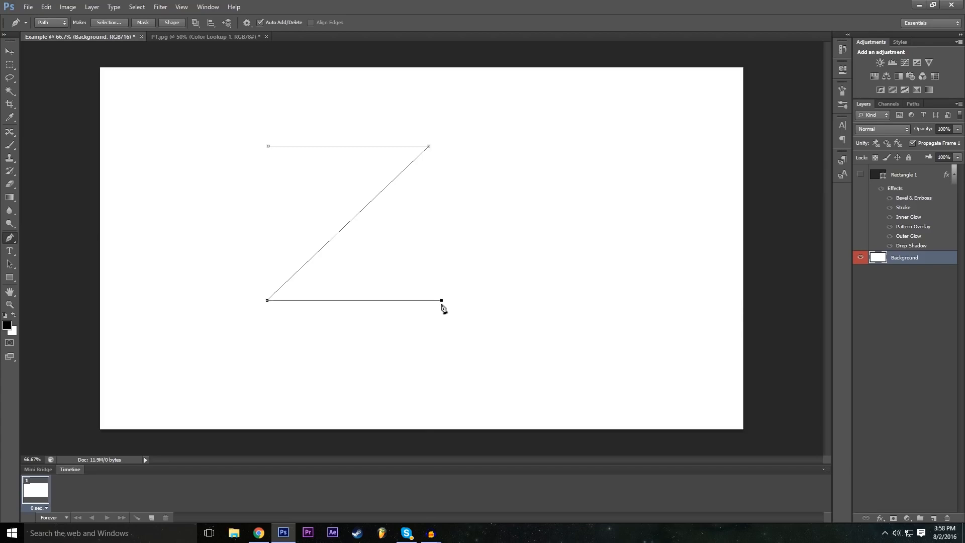
Step: Complete the Z outline with the base's thickness, a second diagonal and an upper bar, closing the path at its starting point
{"action": "left_click", "coordinate": [442, 269]}
{"action": "left_click", "coordinate": [332, 269]}
{"action": "left_click", "coordinate": [455, 147]}
{"action": "left_click_drag", "start_coordinate": [456, 146], "coordinate": [472, 133]}
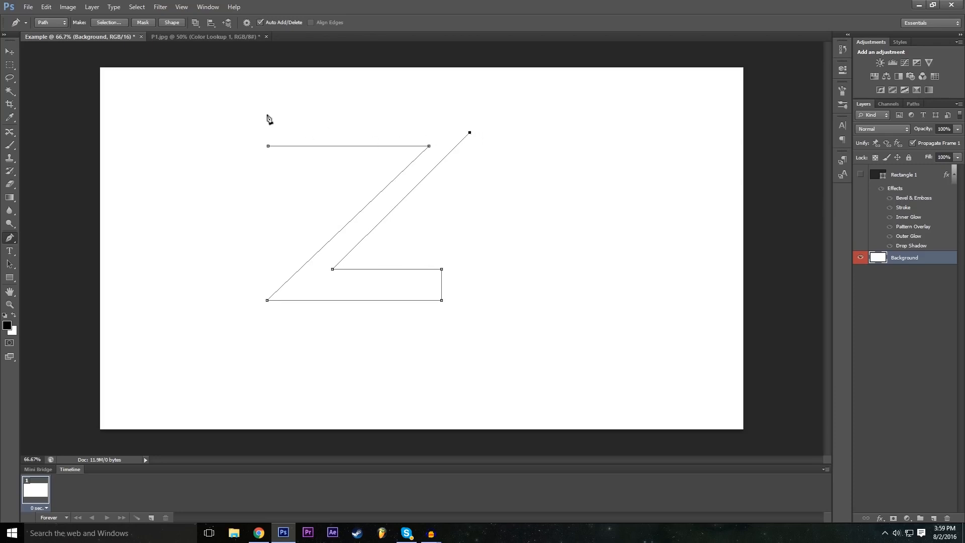
{"action": "left_click", "coordinate": [270, 132]}
{"action": "left_click", "coordinate": [269, 146]}
Step: Define the closed path as a custom shape named Z
{"action": "right_click", "coordinate": [333, 297]}
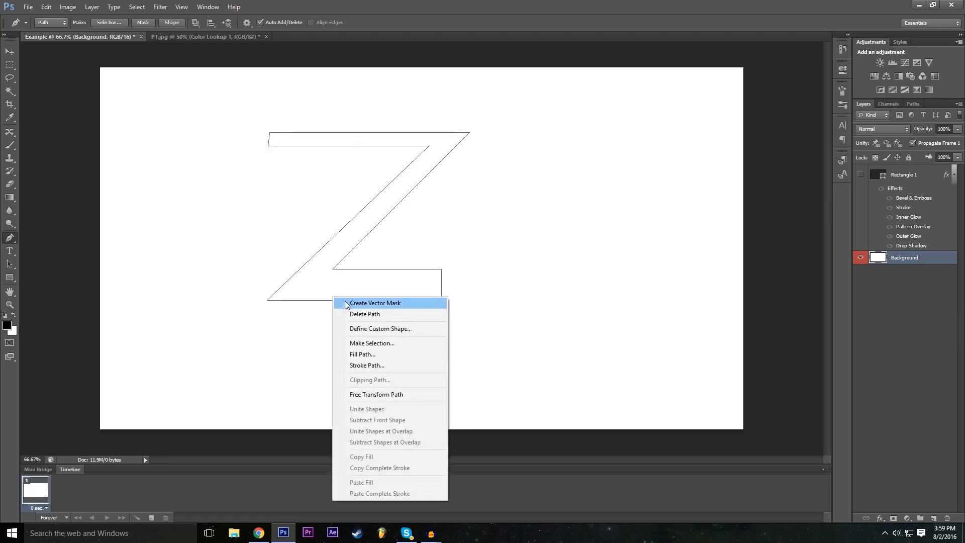
{"action": "left_click", "coordinate": [401, 330]}
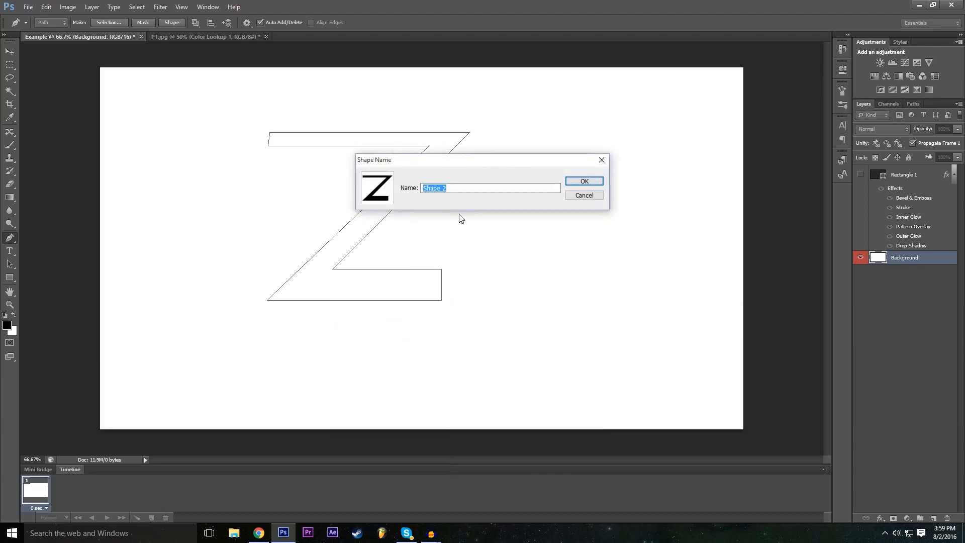
{"action": "type", "text": "Z"}
{"action": "key", "text": "Return"}
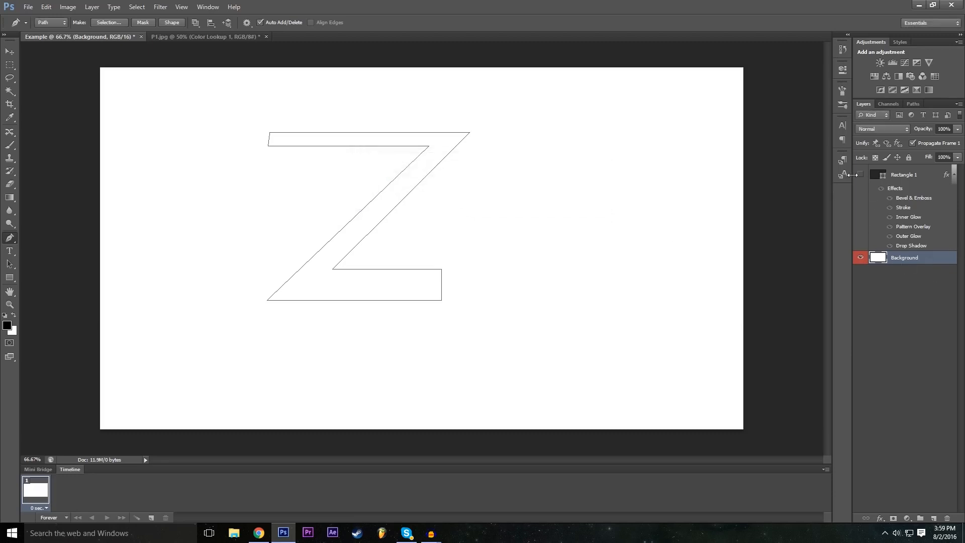
Step: Switch to the Custom Shape tool and choose the saved Z shape
{"action": "left_click_drag", "start_coordinate": [9, 277], "coordinate": [28, 327]}
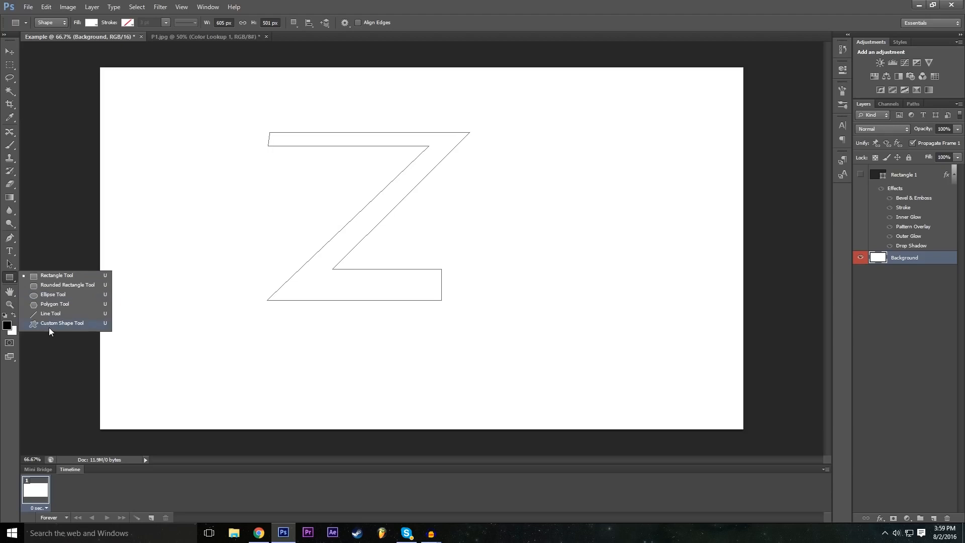
{"action": "left_click_drag", "start_coordinate": [56, 324], "coordinate": [55, 324]}
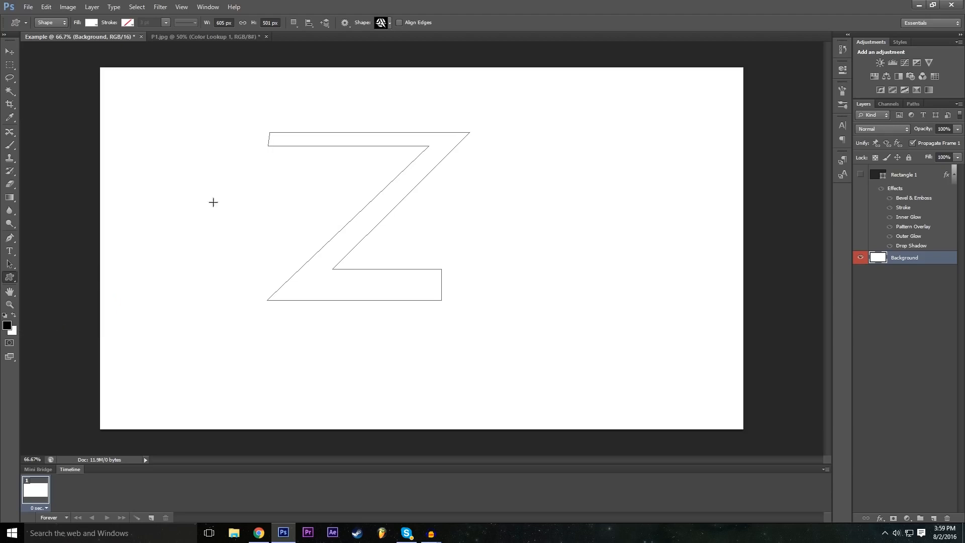
{"action": "left_click", "coordinate": [390, 22]}
{"action": "scroll", "coordinate": [391, 80], "scroll_direction": "up", "scroll_amount": 3}
{"action": "scroll", "coordinate": [390, 80], "scroll_direction": "down", "scroll_amount": 3}
{"action": "scroll", "coordinate": [391, 79], "scroll_direction": "up", "scroll_amount": 3}
{"action": "scroll", "coordinate": [388, 91], "scroll_direction": "down", "scroll_amount": 3}
{"action": "left_click", "coordinate": [383, 95]}
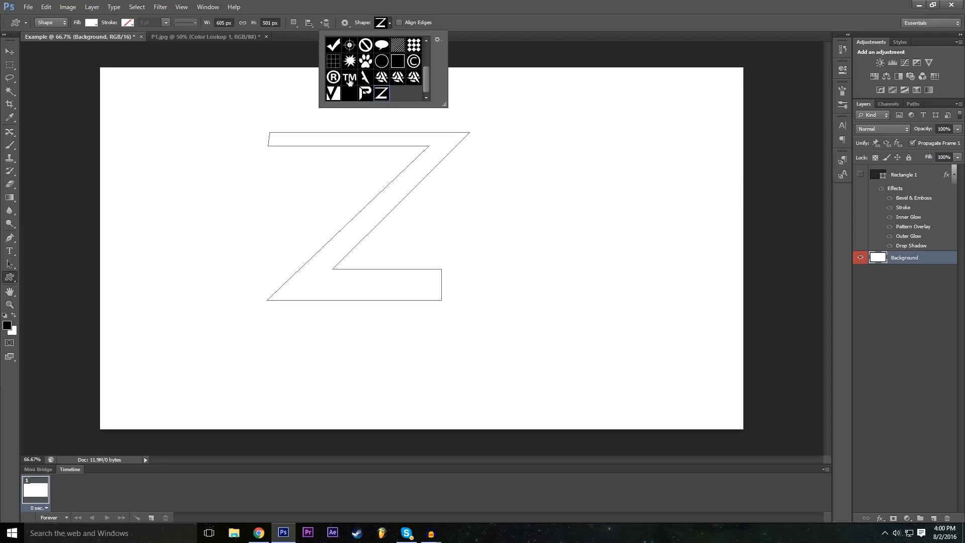
Step: Create a 605 × 501 px Z shape with preserved proportions and move it near the canvas centre
{"action": "left_click", "coordinate": [424, 182]}
{"action": "left_click", "coordinate": [409, 252]}
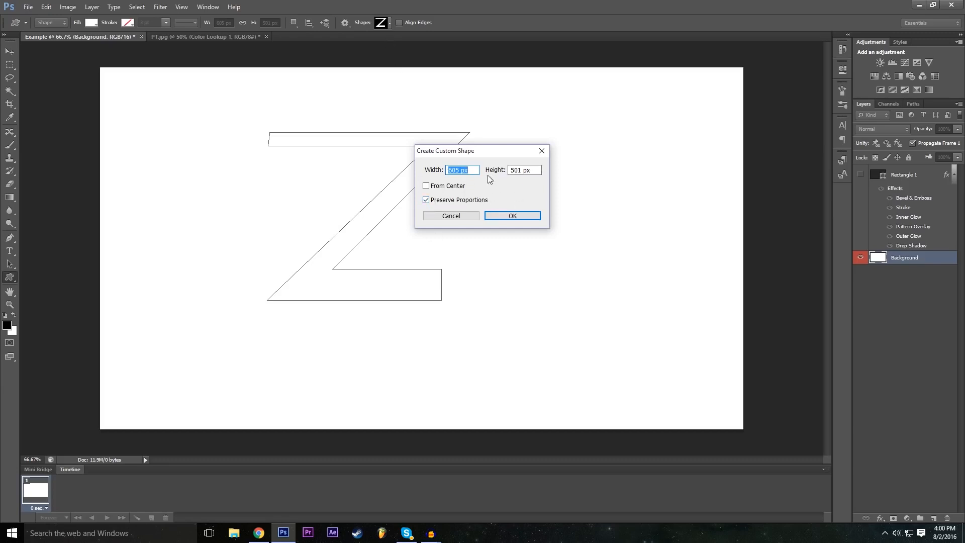
{"action": "left_click", "coordinate": [513, 216]}
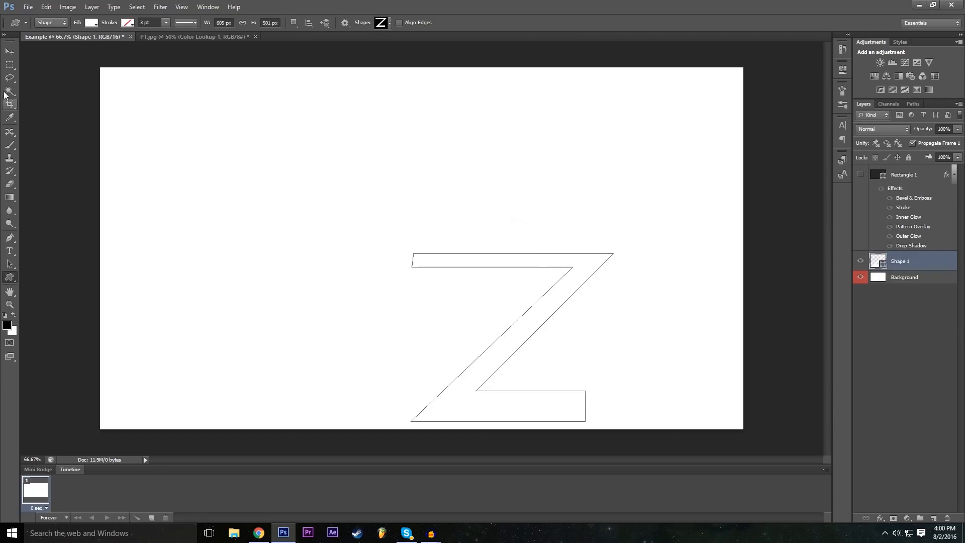
{"action": "left_click", "coordinate": [10, 52]}
{"action": "left_click_drag", "start_coordinate": [520, 325], "coordinate": [375, 215]}
{"action": "left_click_drag", "start_coordinate": [410, 247], "coordinate": [454, 272]}
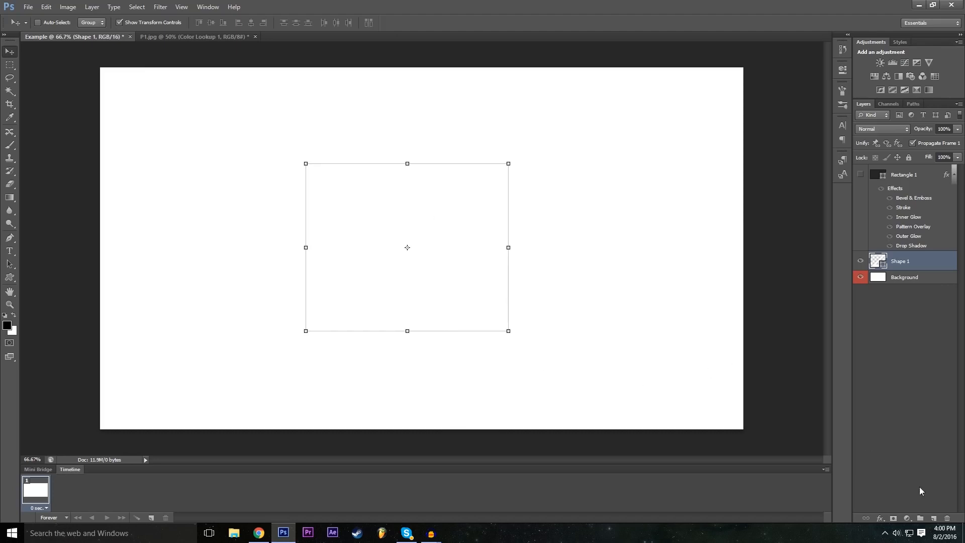
Step: Add a black Color Overlay to the Z shape layer
{"action": "left_click", "coordinate": [880, 518]}
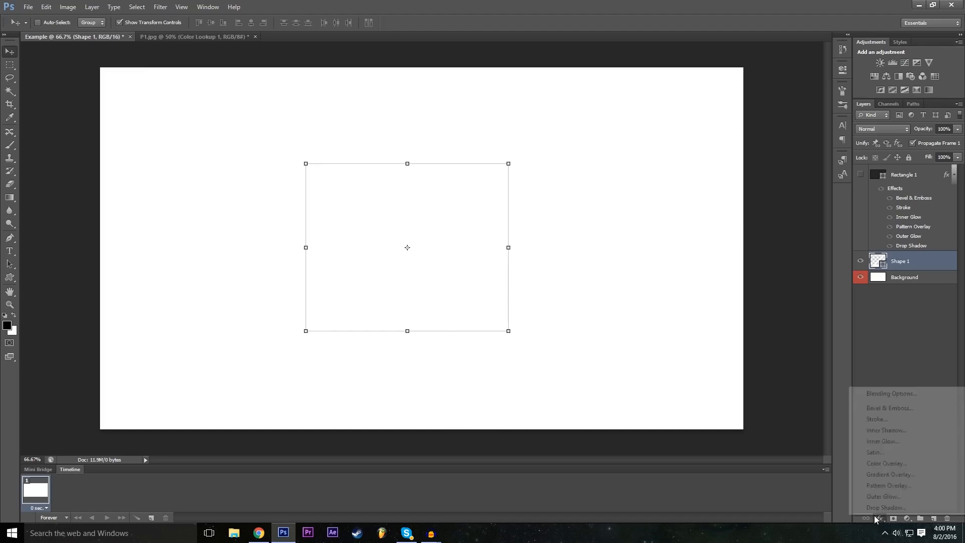
{"action": "left_click", "coordinate": [910, 398]}
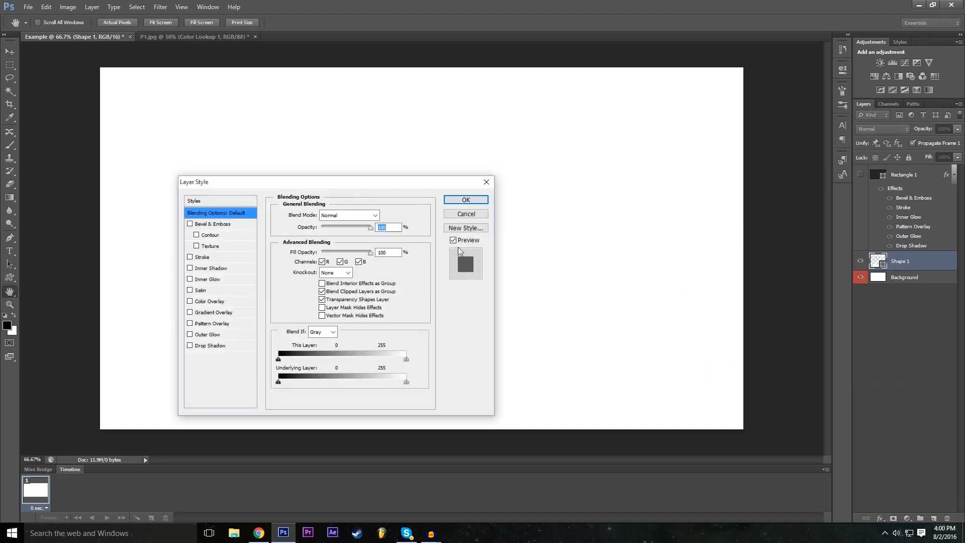
{"action": "left_click_drag", "start_coordinate": [302, 181], "coordinate": [811, 110]}
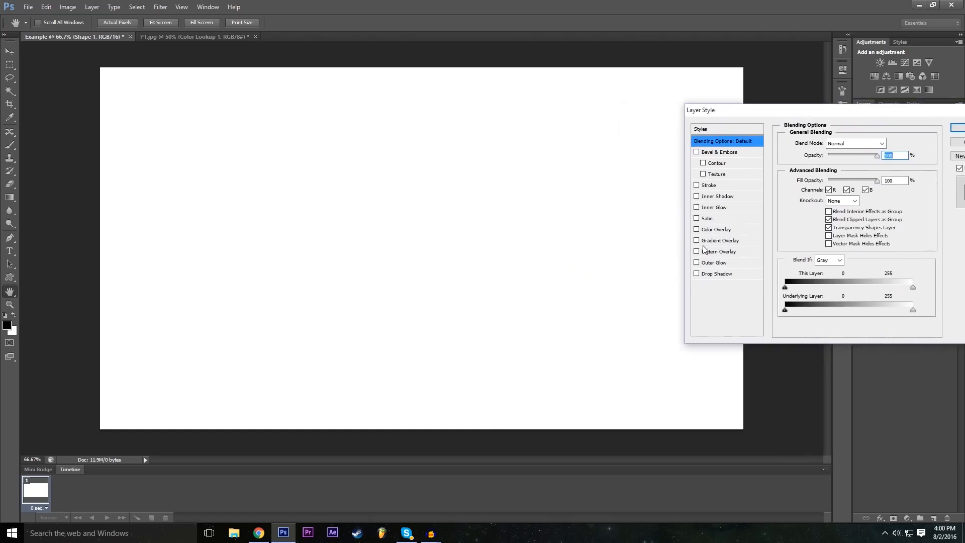
{"action": "left_click", "coordinate": [699, 230]}
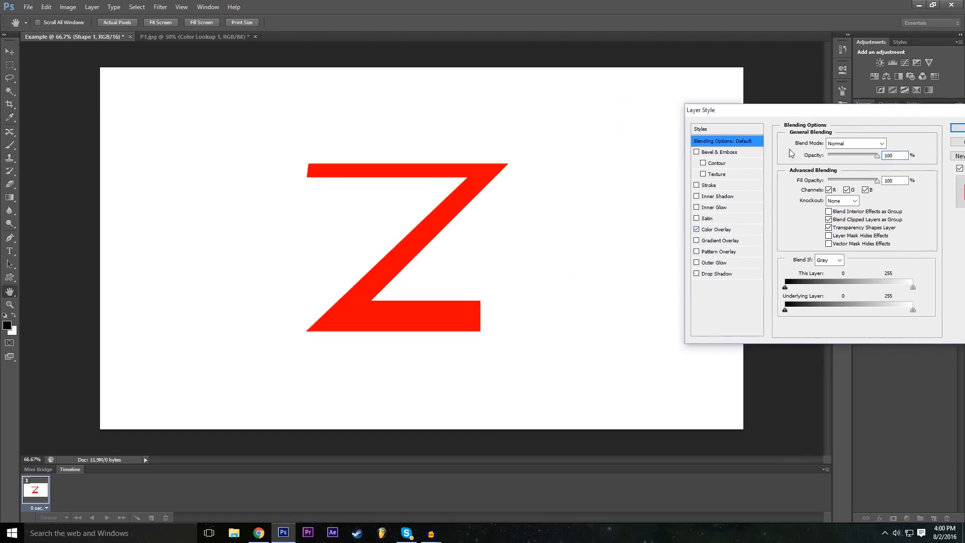
{"action": "left_click_drag", "start_coordinate": [807, 111], "coordinate": [655, 140]}
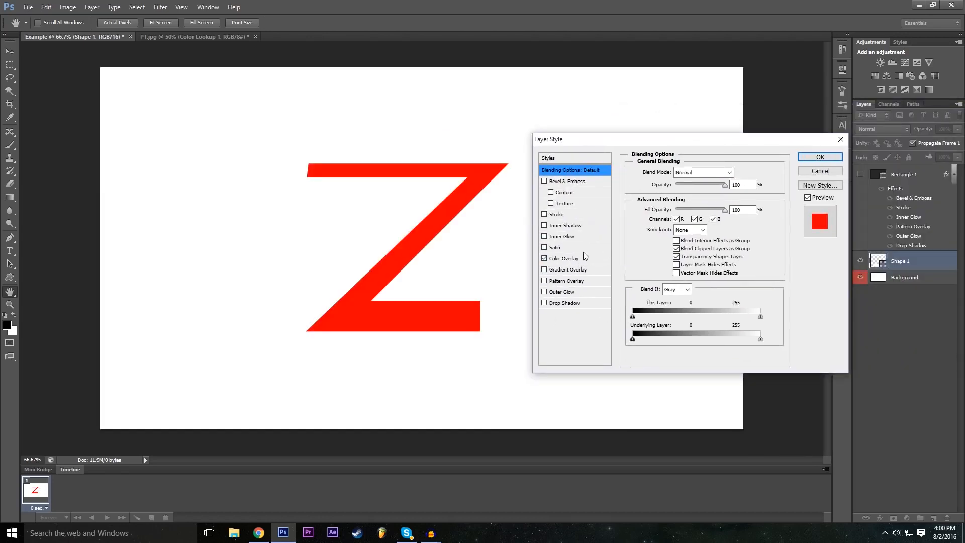
{"action": "left_click", "coordinate": [579, 258]}
{"action": "left_click", "coordinate": [735, 174]}
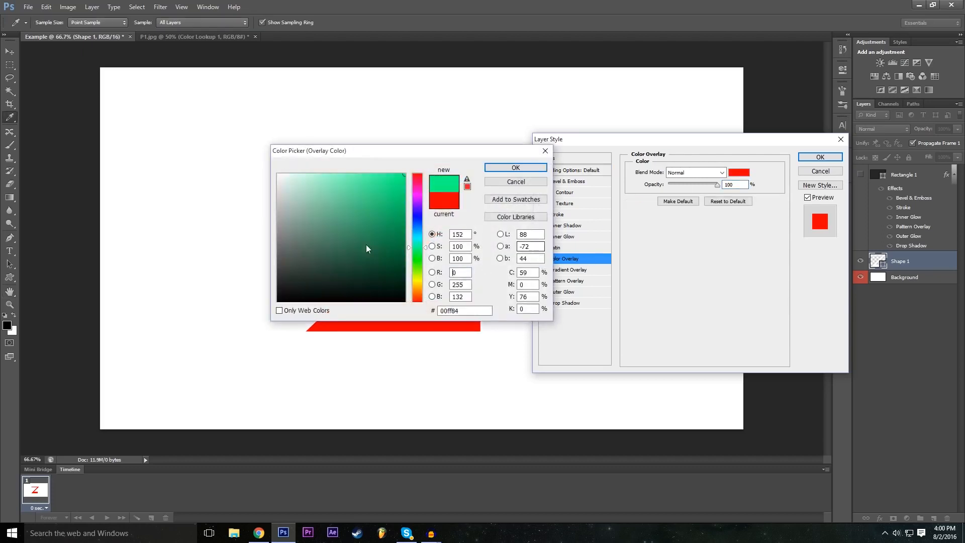
{"action": "type", "text": "0"}
{"action": "left_click_drag", "start_coordinate": [393, 151], "coordinate": [482, 201]}
{"action": "left_click", "coordinate": [607, 219]}
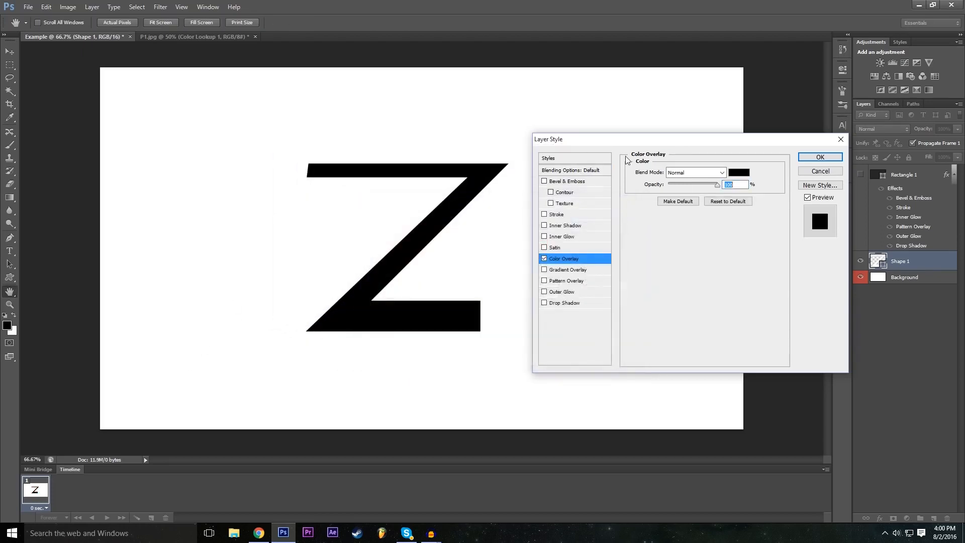
Step: Add a red Outer Glow to the Z shape with about 31% spread and a size of 46 px
{"action": "left_click", "coordinate": [547, 293]}
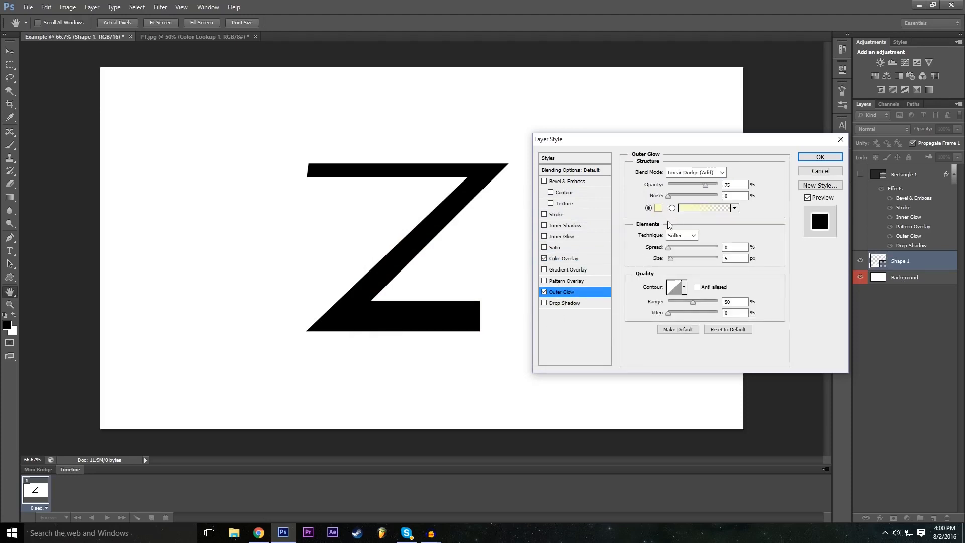
{"action": "left_click", "coordinate": [659, 208]}
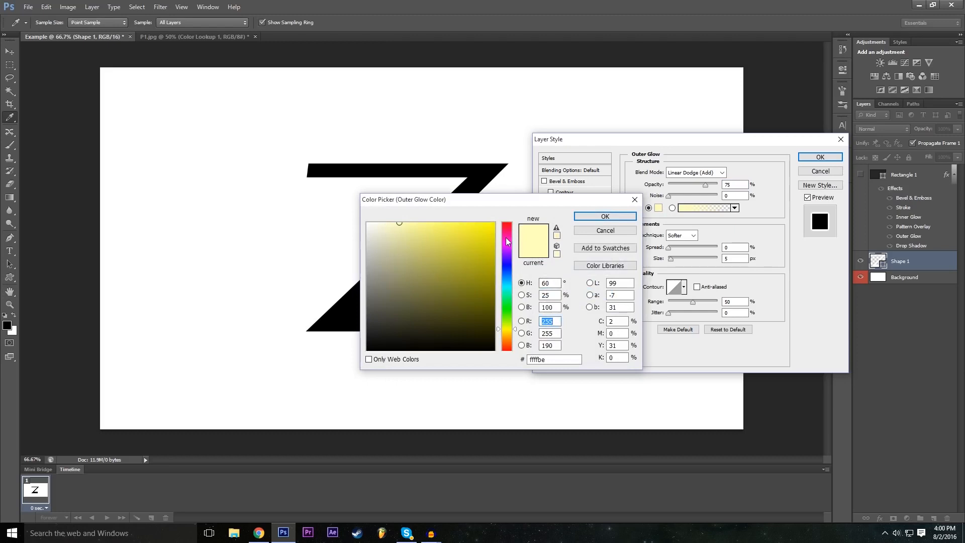
{"action": "left_click_drag", "start_coordinate": [508, 242], "coordinate": [507, 224]}
{"action": "left_click", "coordinate": [605, 216]}
{"action": "left_click_drag", "start_coordinate": [670, 258], "coordinate": [684, 247]}
{"action": "left_click_drag", "start_coordinate": [783, 149], "coordinate": [787, 157]}
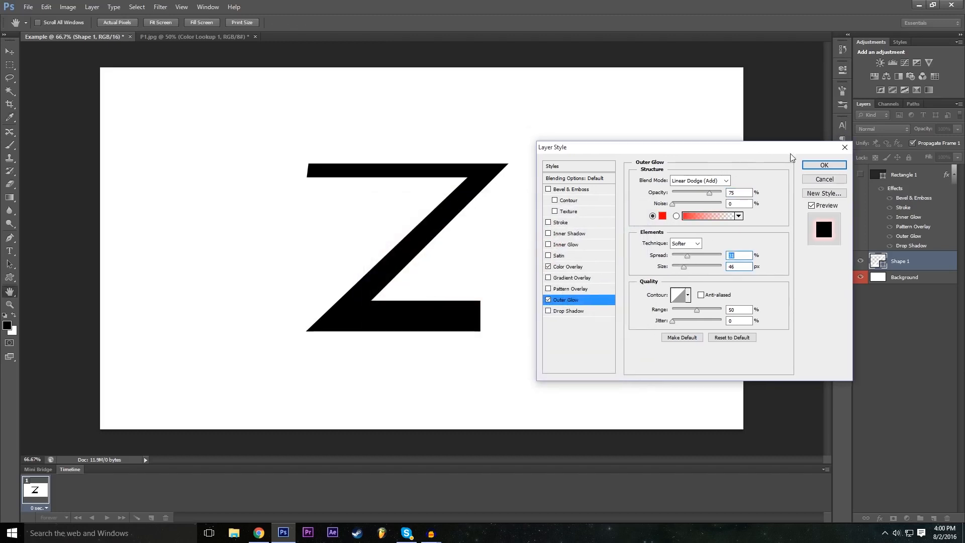
{"action": "left_click", "coordinate": [825, 165]}
Step: Hide the Background layer behind the Z and switch to the P1.jpg document
{"action": "left_click", "coordinate": [861, 305]}
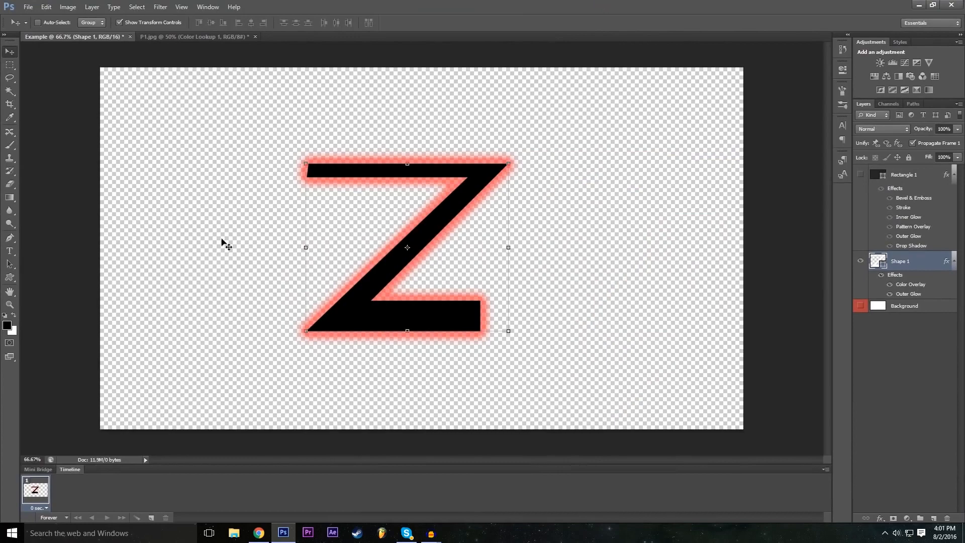
{"action": "left_click", "coordinate": [211, 37]}
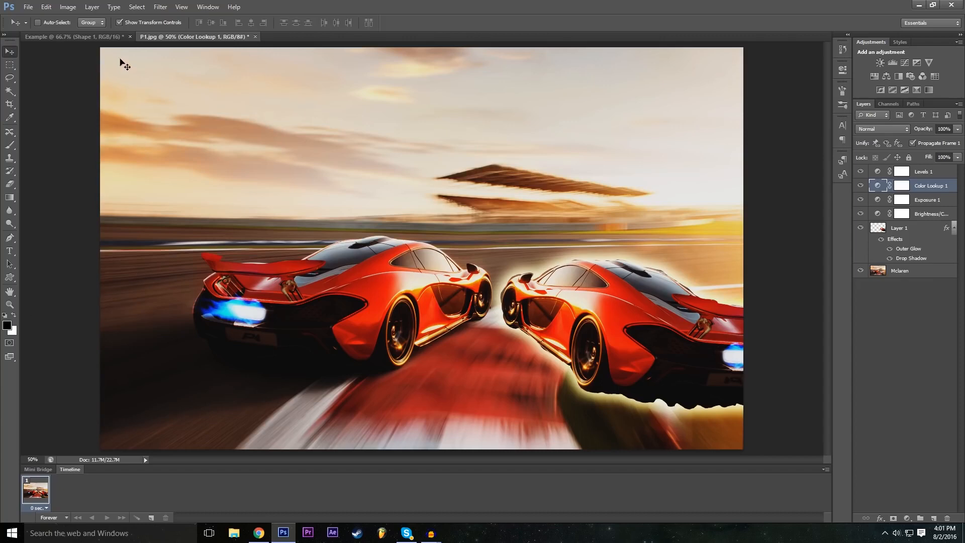
{"action": "left_click", "coordinate": [113, 33]}
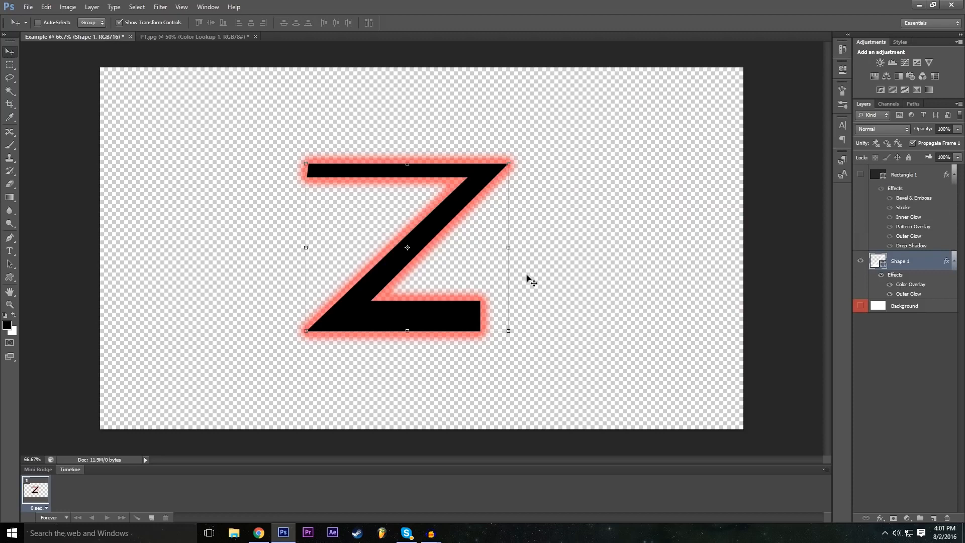
{"action": "left_click", "coordinate": [229, 38]}
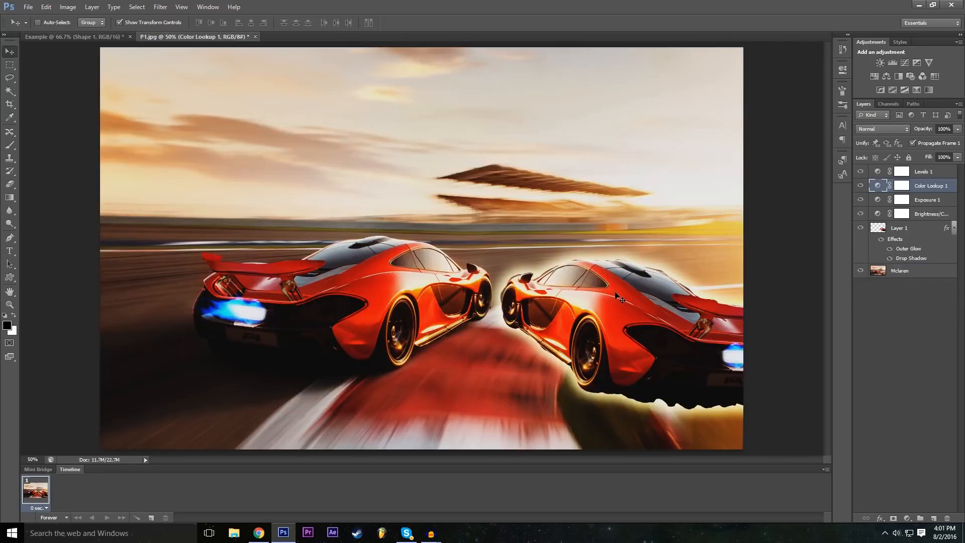